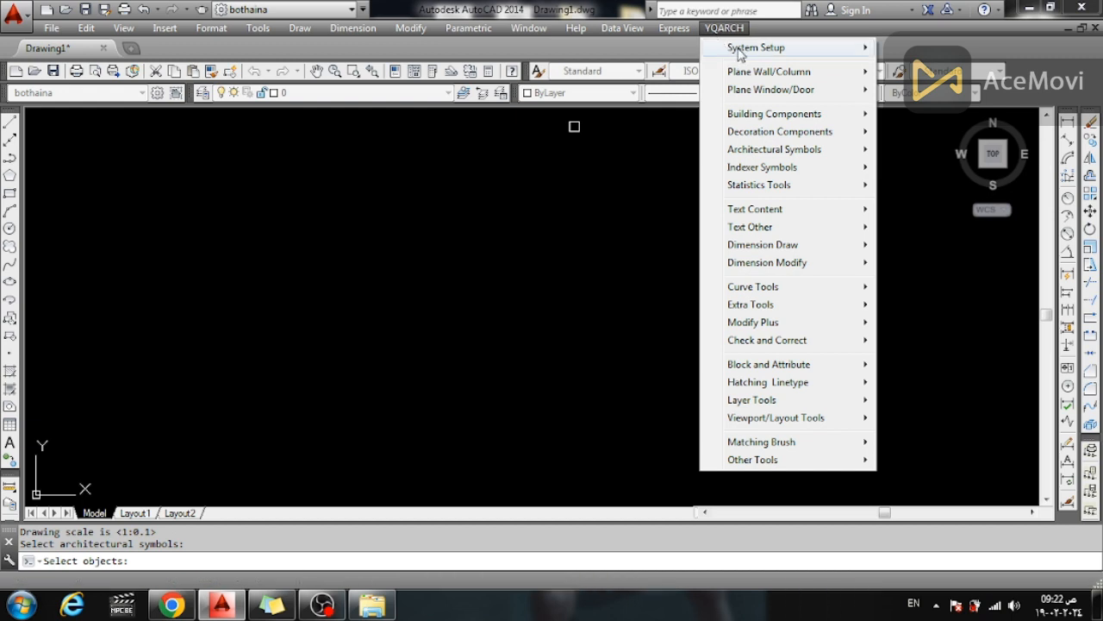
Step: Set the default YQArch drawing units to m
mouse_move(741, 48)
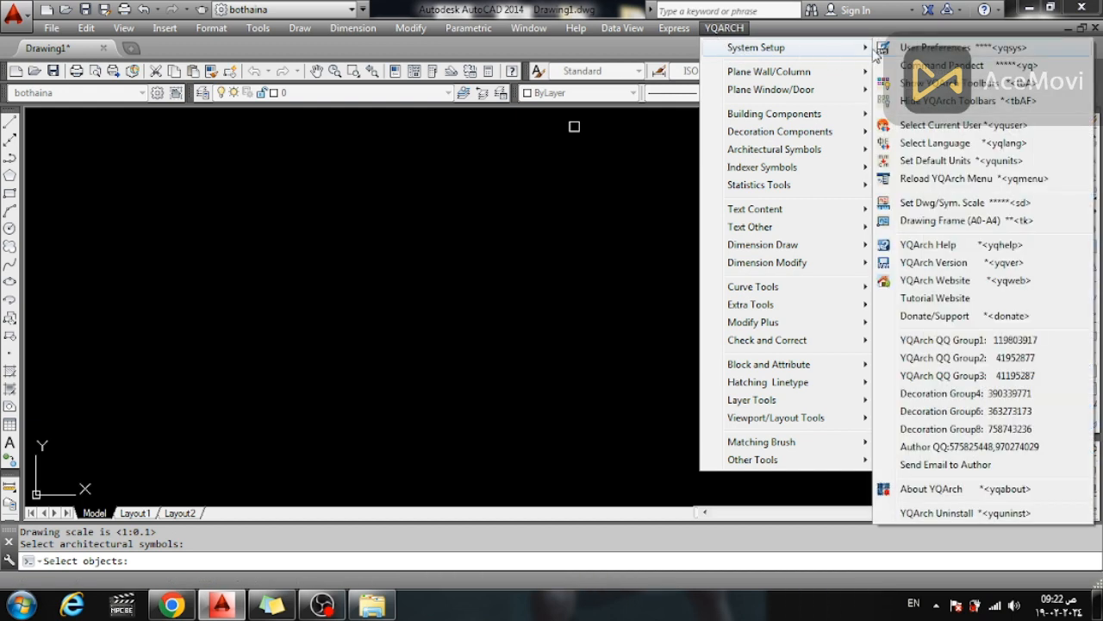
click(926, 166)
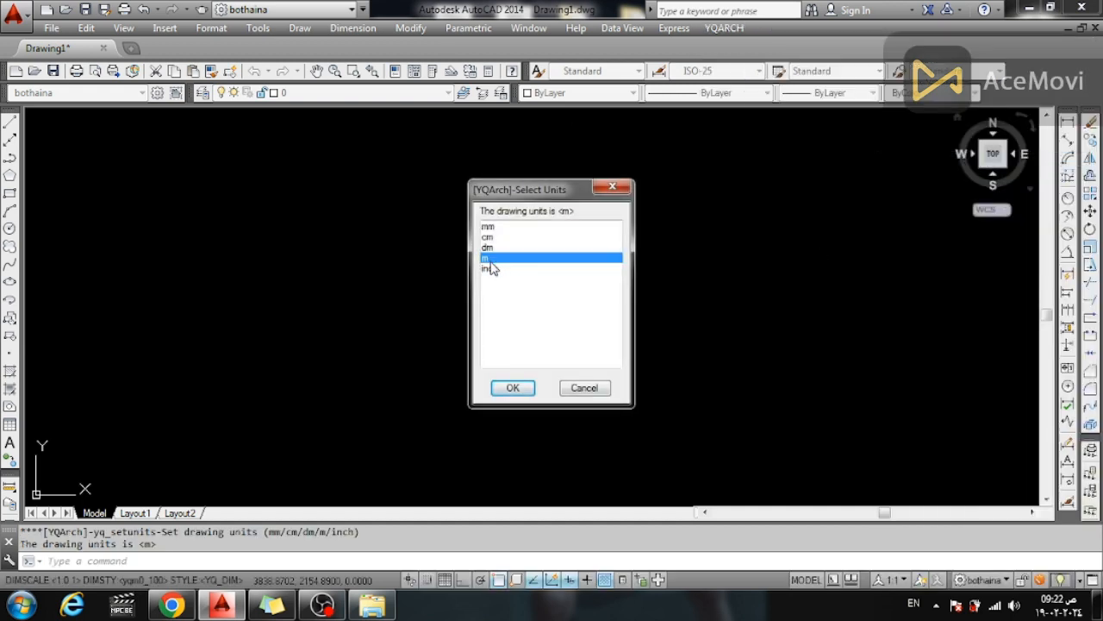
click(512, 387)
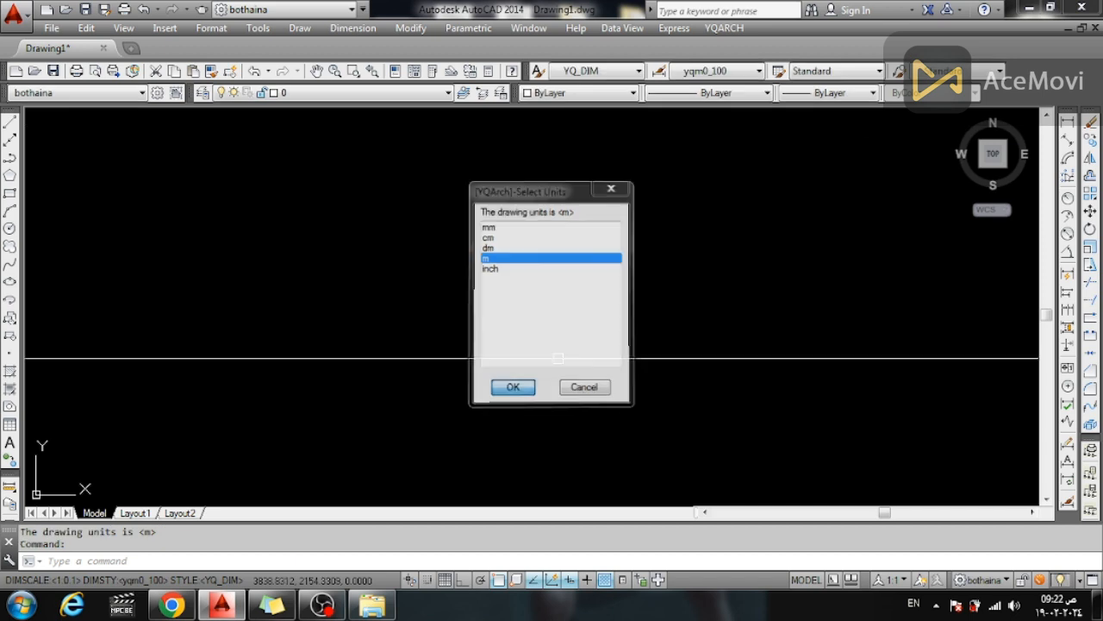
Step: Set the main drawing scale to 1:0.1 without selecting any architectural symbols to rescale
click(724, 28)
mouse_move(830, 49)
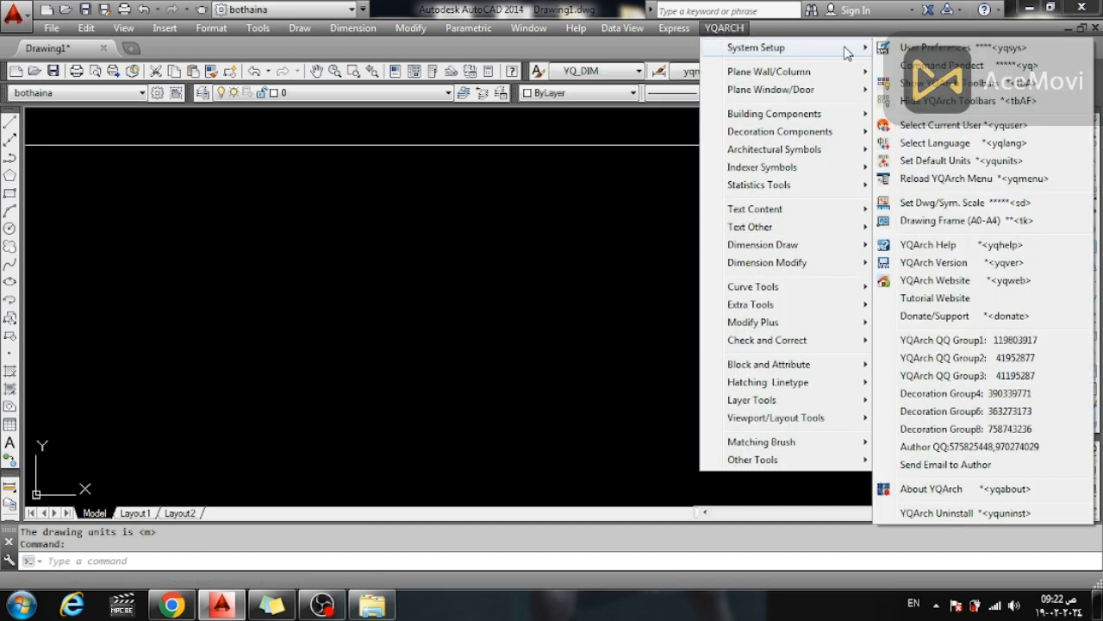
click(965, 209)
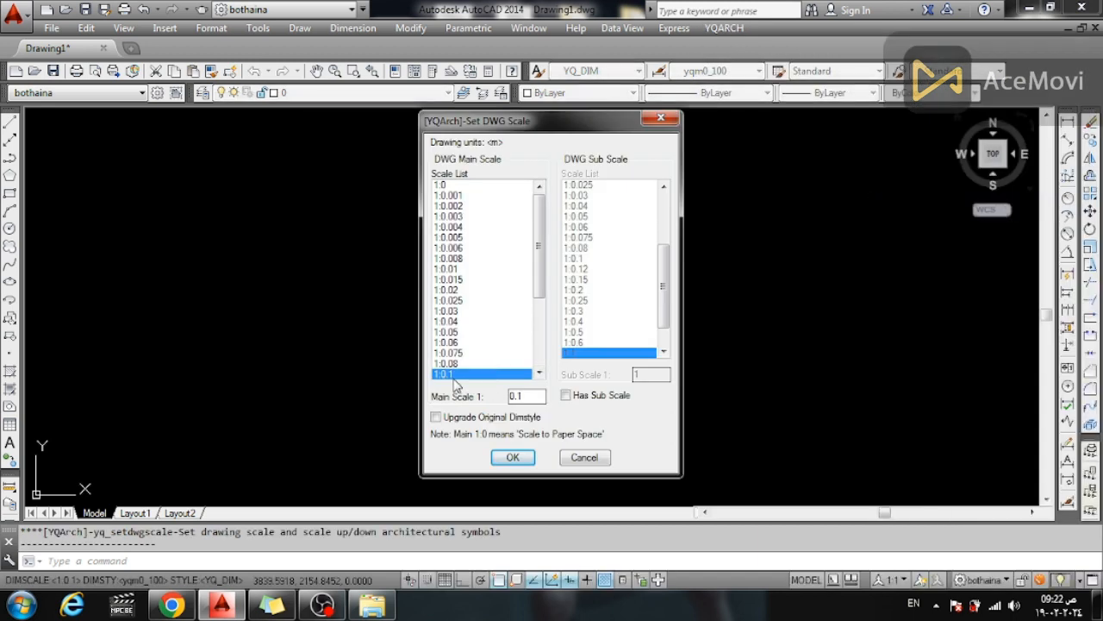
click(513, 457)
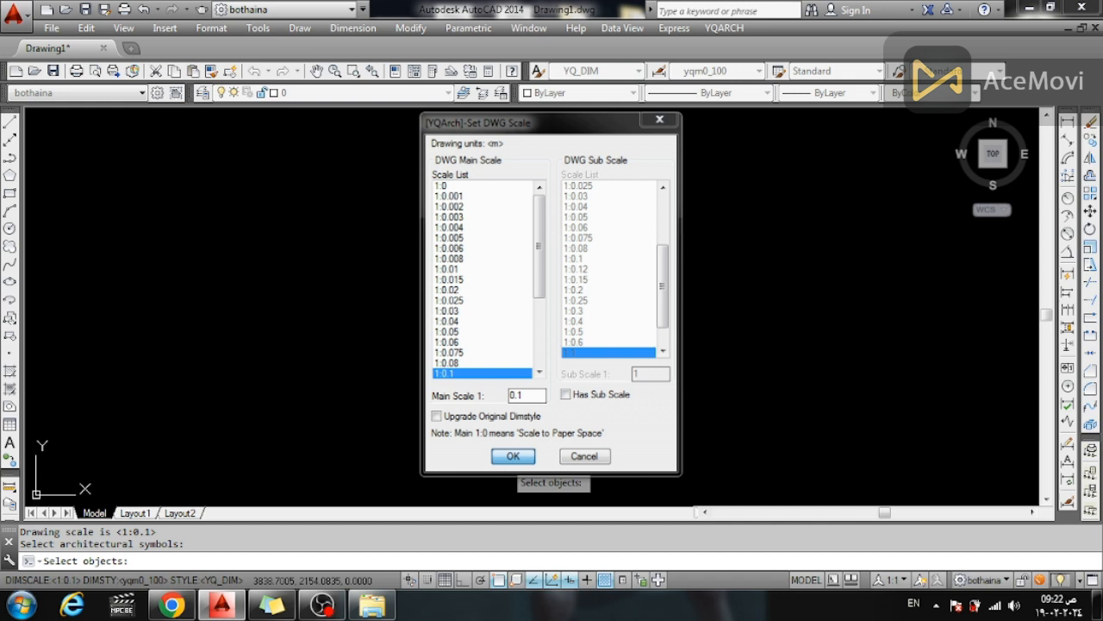
key(Return)
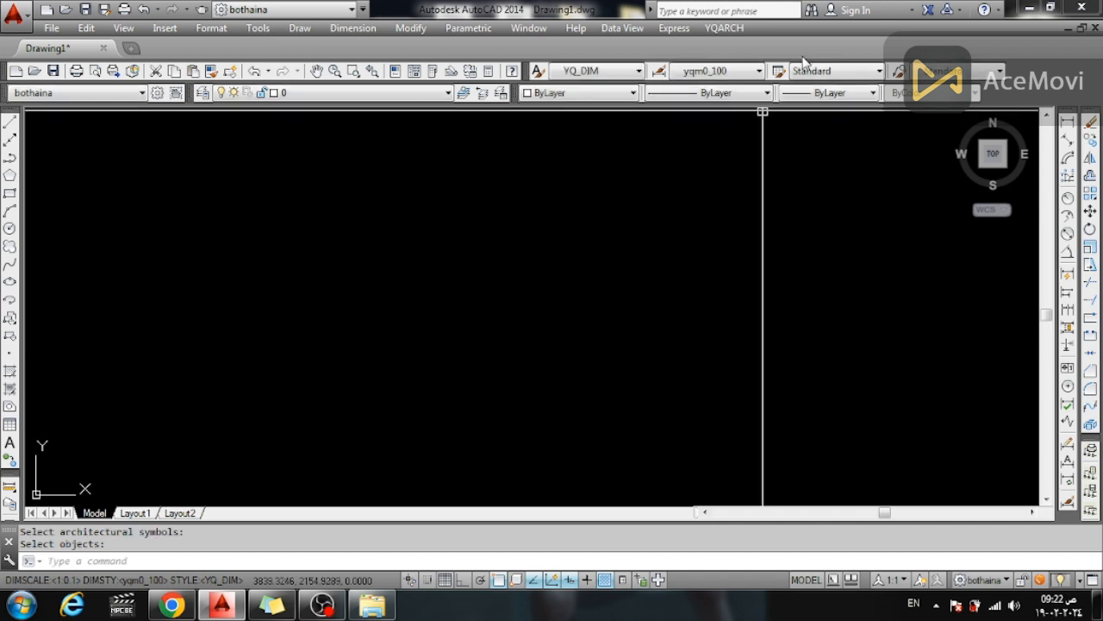
Step: Draw a vertical YQArch axis line 10 m long, running downward with Ortho on
click(717, 29)
mouse_move(783, 77)
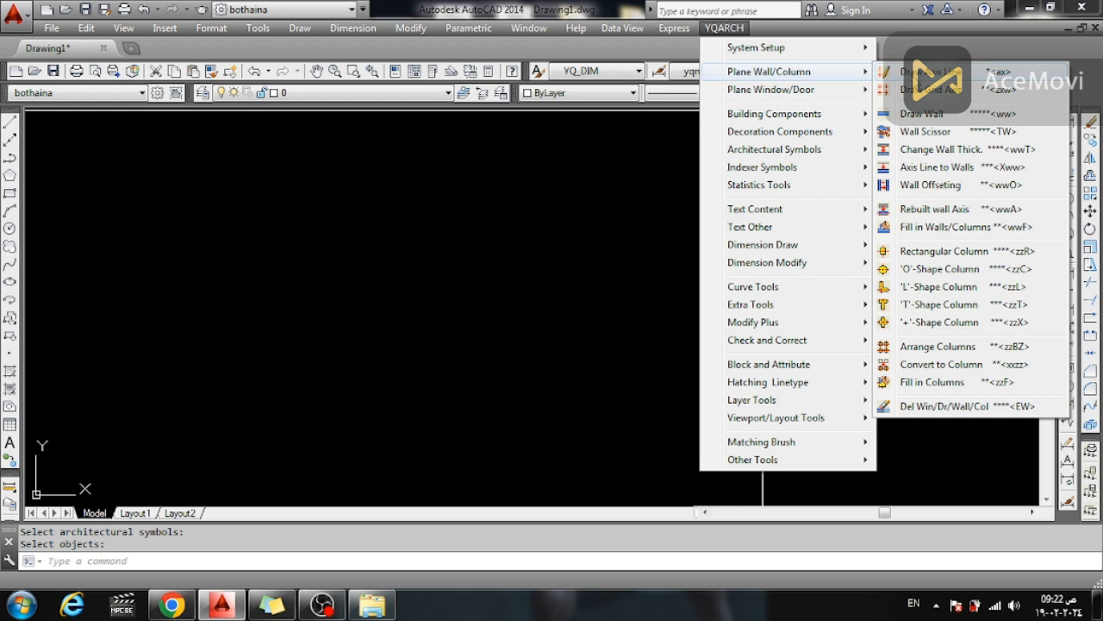
click(900, 71)
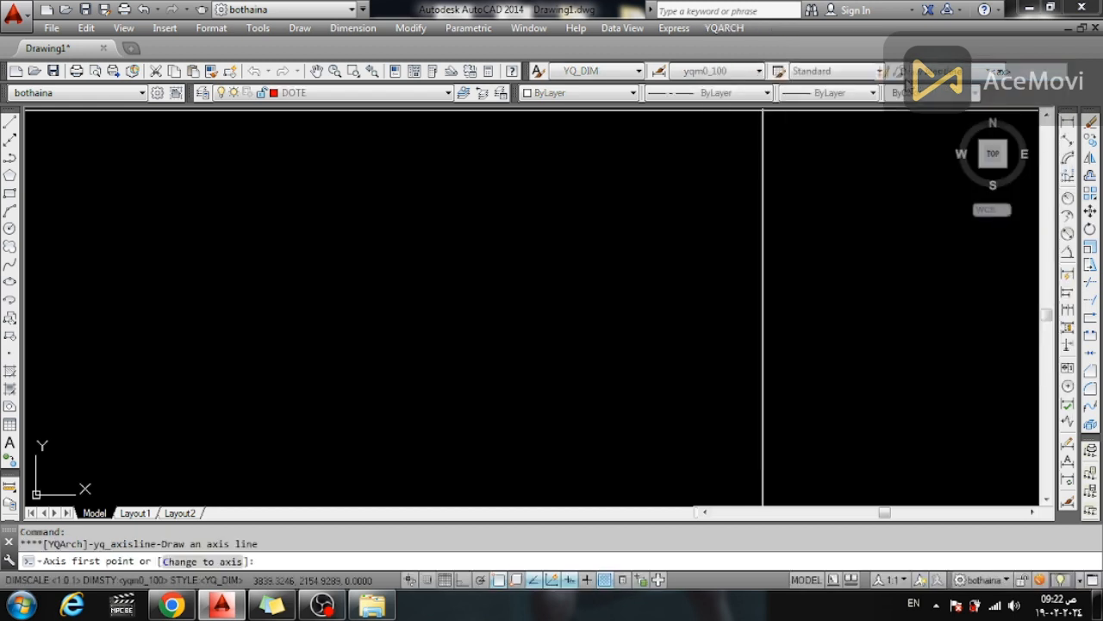
click(541, 198)
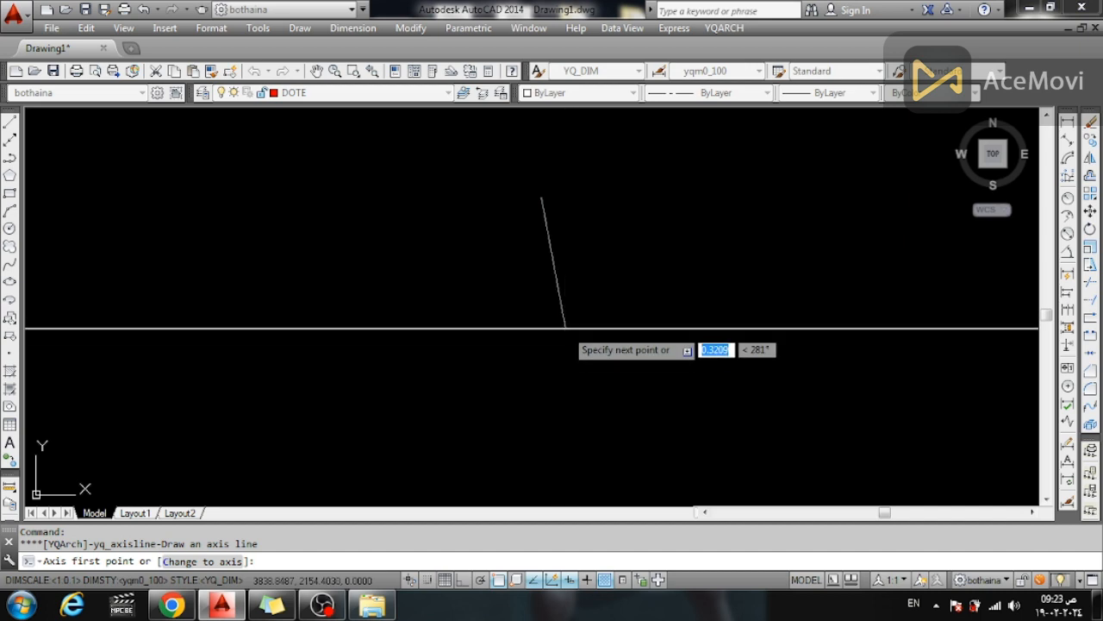
key(F8)
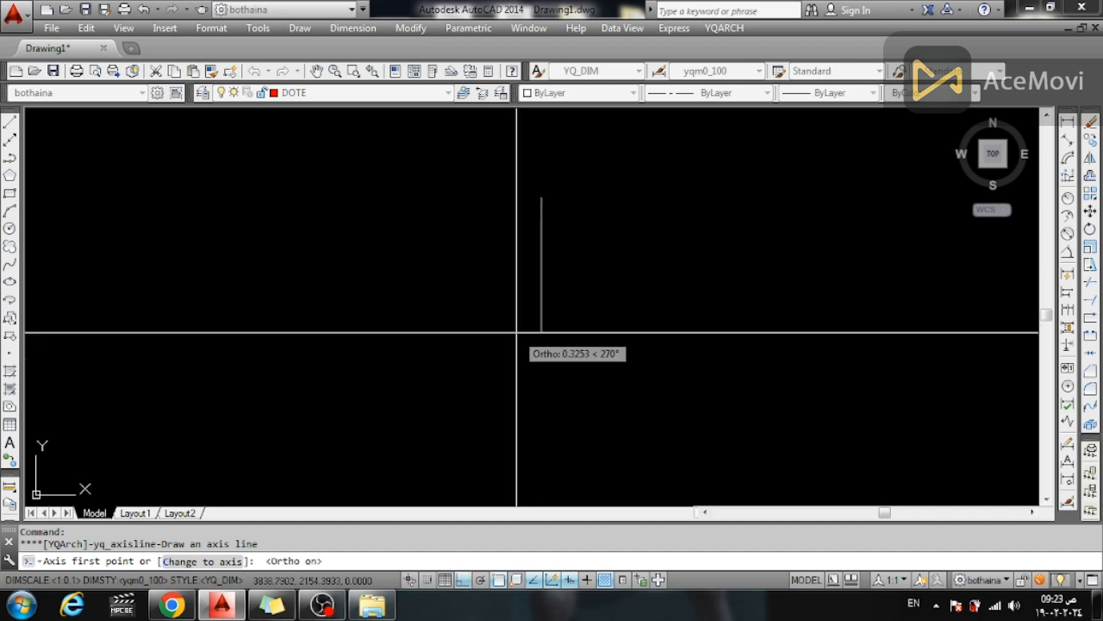
text(10)
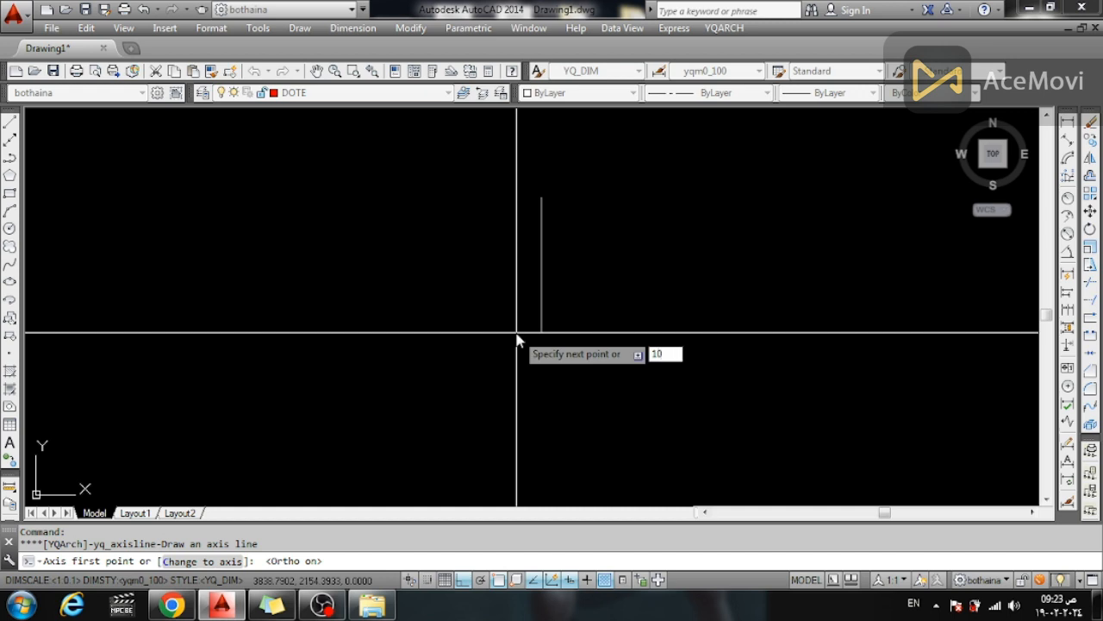
key(Return)
key(Return)
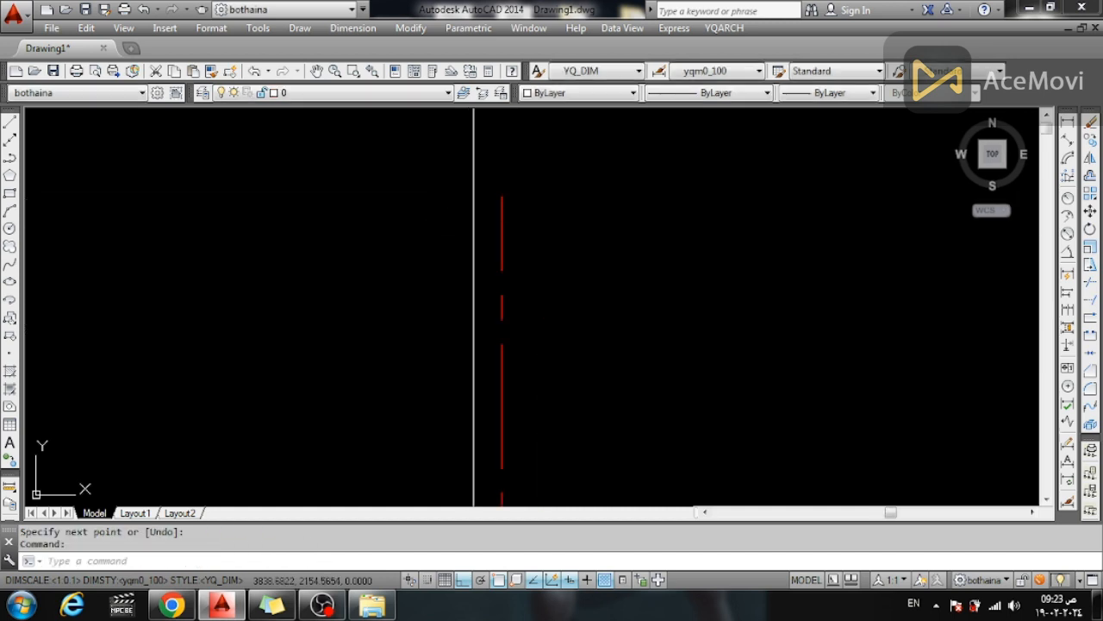
Step: Regenerate the model to refresh the display of the vertical axis line
text(RE)
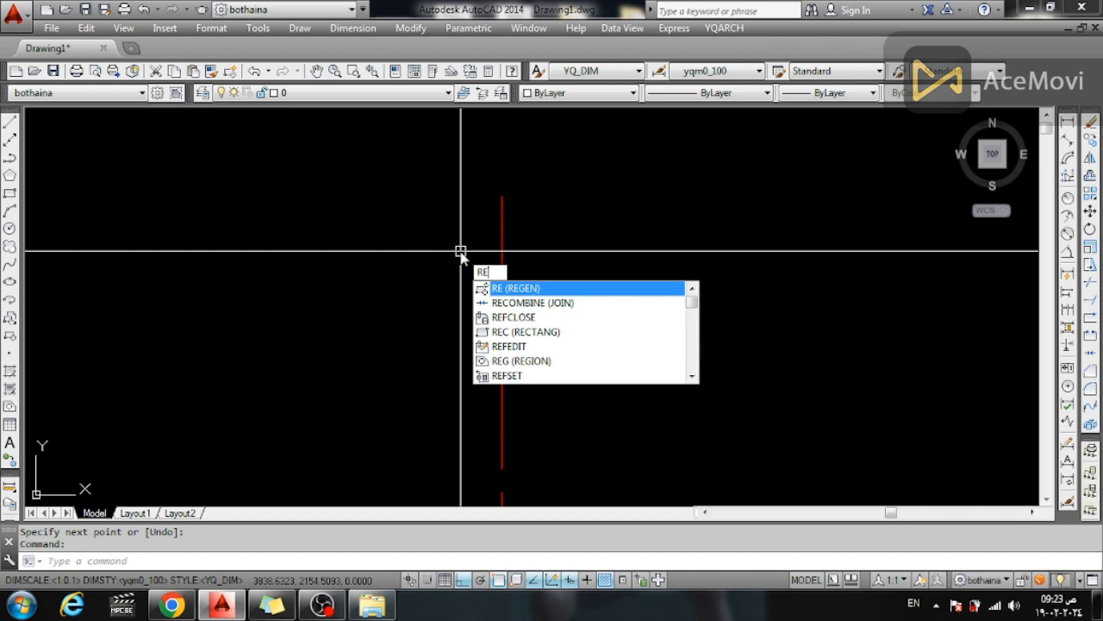
key(Return)
scroll(448, 264, down, 3)
scroll(460, 269, up, 5)
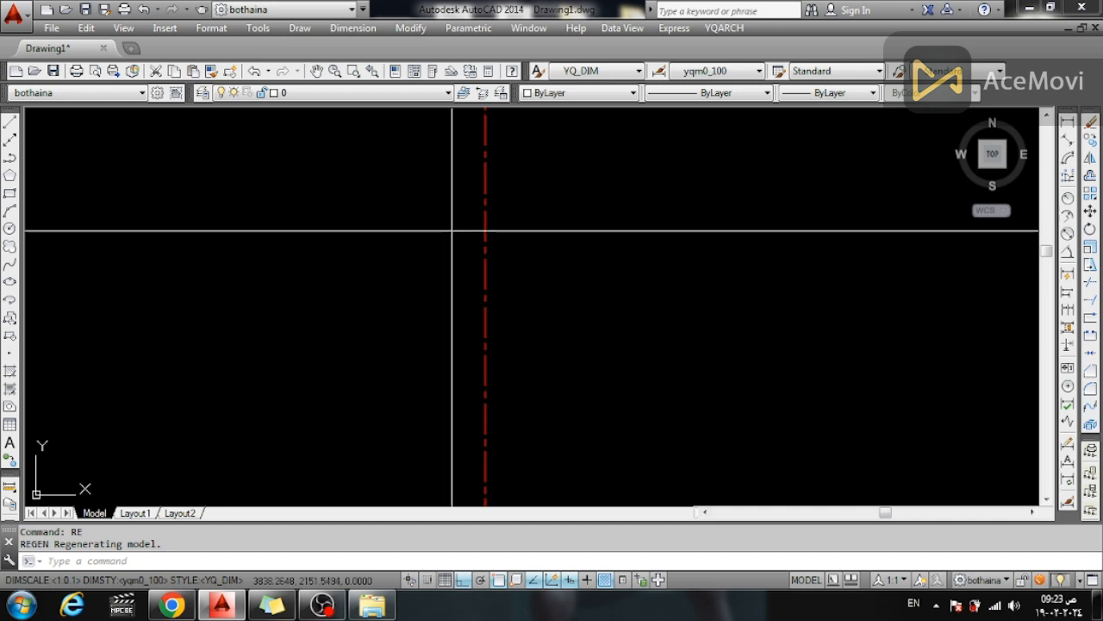
Step: Start a YQArch grid axis and enter 2 5 5 6 as its breadths
click(724, 27)
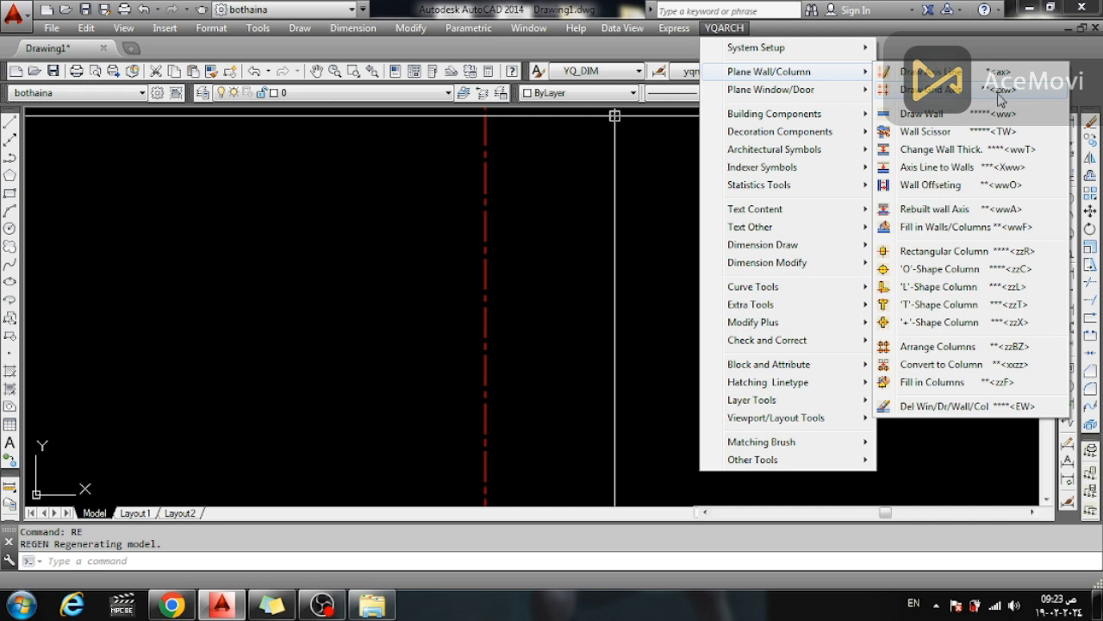
click(927, 95)
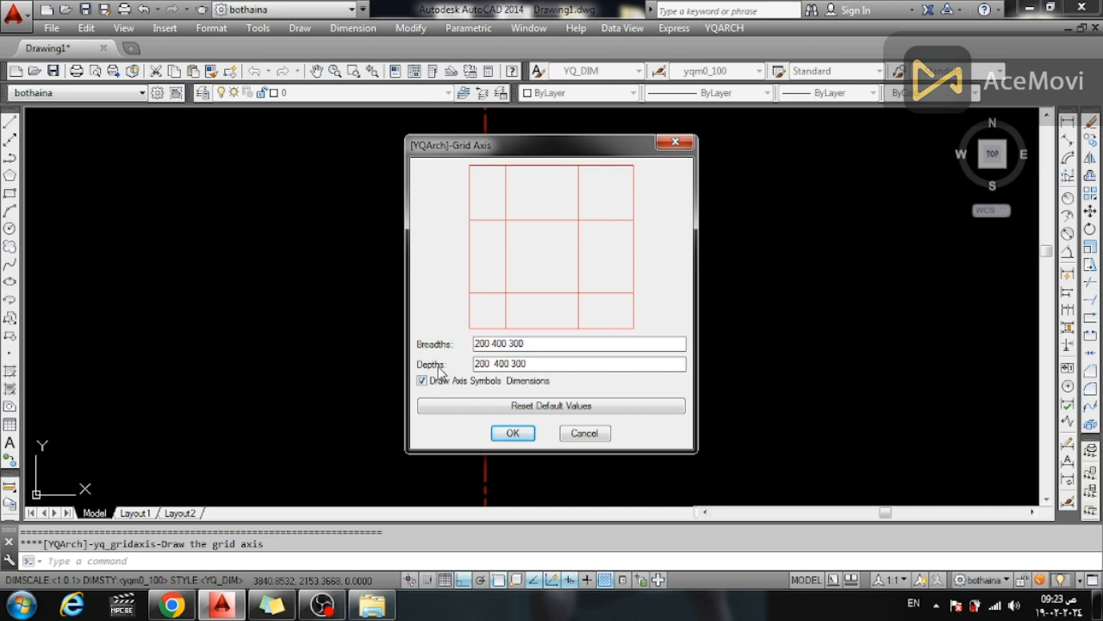
drag(476, 345, 484, 345)
text(2)
drag(482, 344, 497, 345)
text(5)
drag(491, 343, 508, 345)
text(5 6)
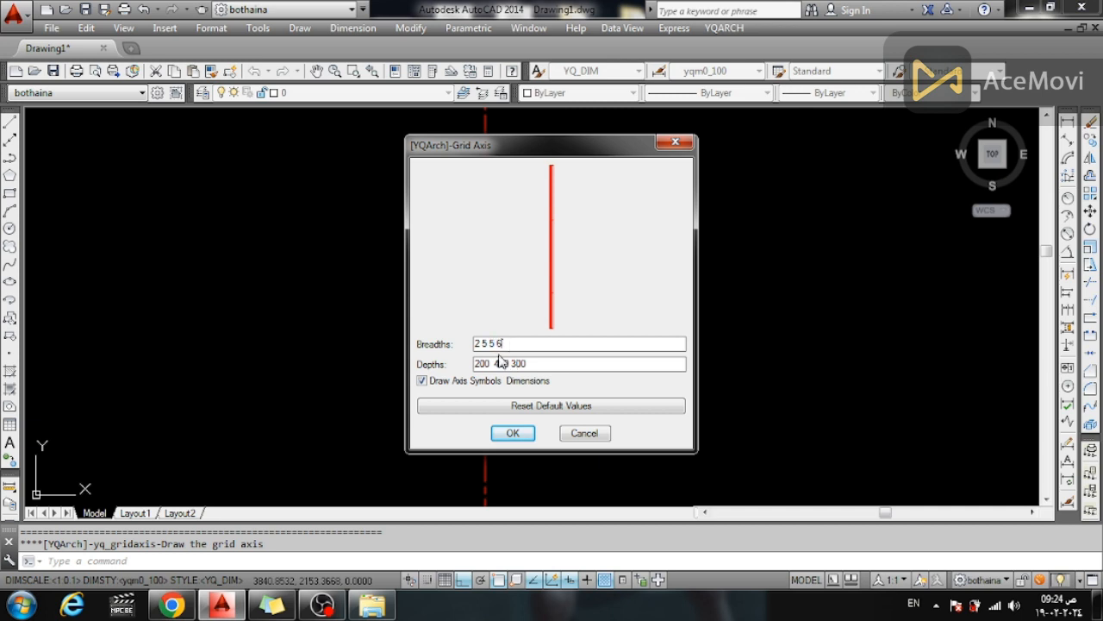
Step: Change the grid axis breadths to 2*5 and its depths to 2 5 4 5
double_click(484, 364)
key(shift+Tab)
text(2*5)
double_click(538, 364)
drag(537, 364, 508, 366)
text(2 5)
key(BackSpace)
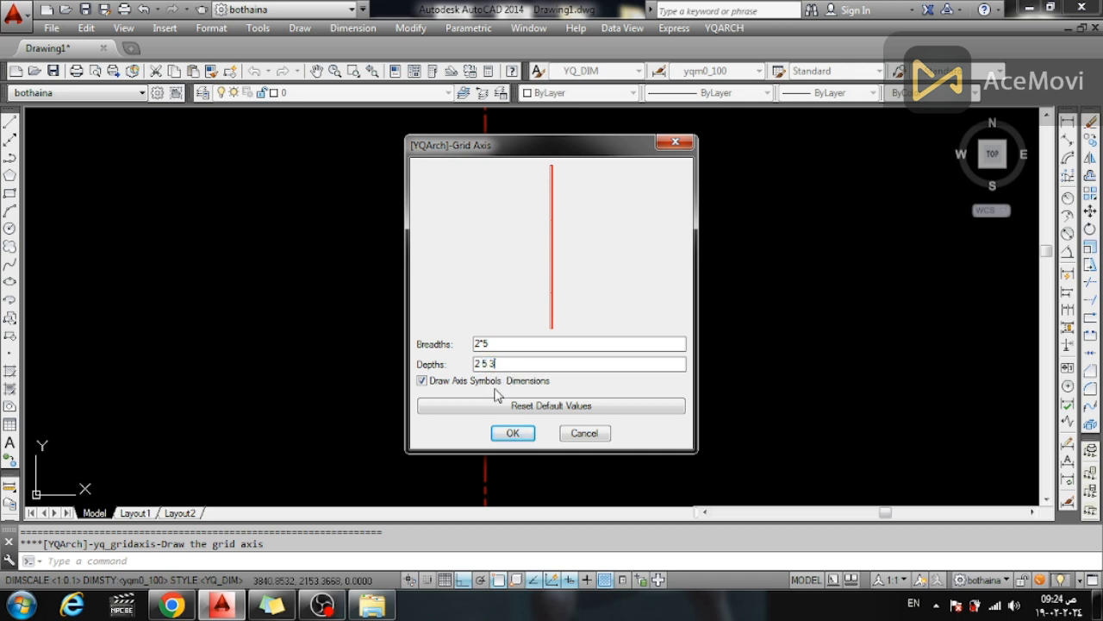
Step: Set the grid breadths to 5 5 5 6 and place the axis grid beside the vertical axis line
click(500, 344)
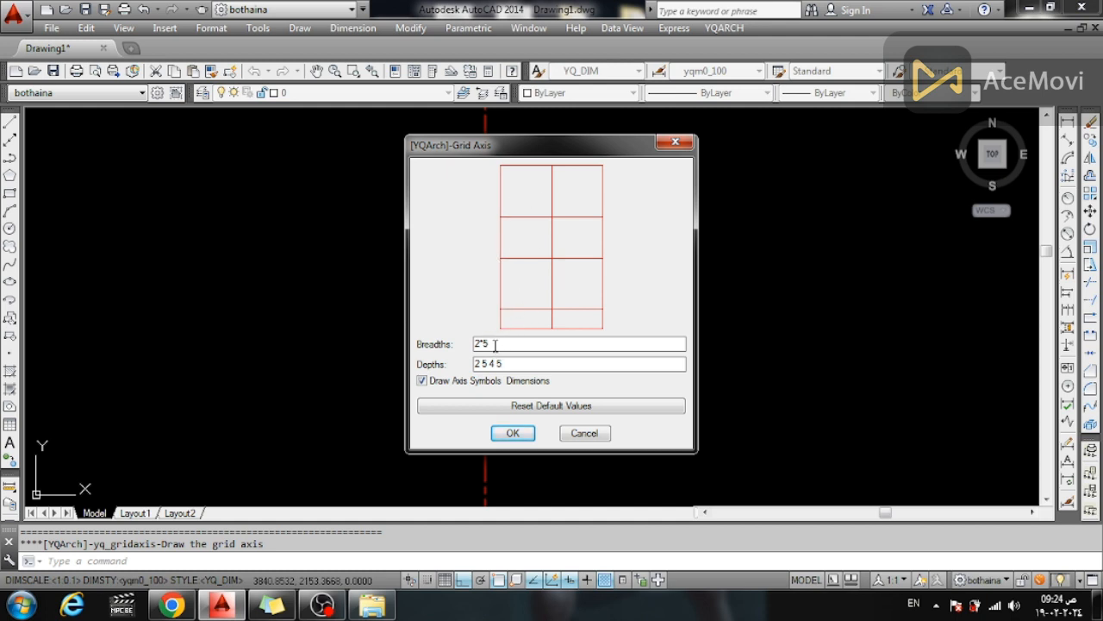
drag(494, 344, 462, 345)
text(5 5 5 6)
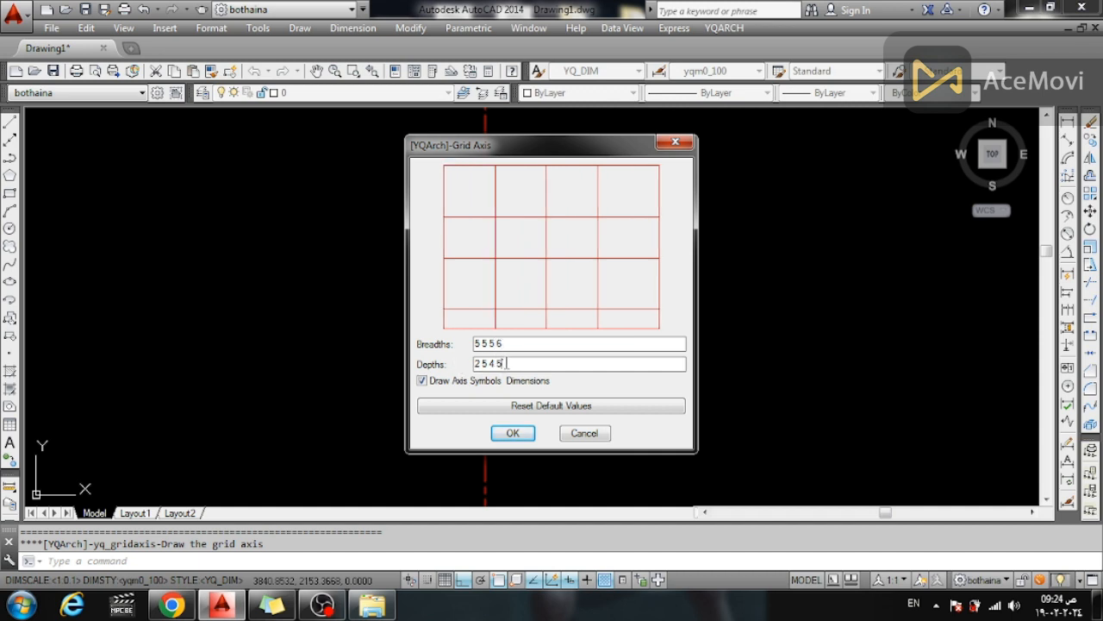
click(513, 433)
click(762, 380)
Step: Examine the placed grid's axis labels and the spacing dimensions along its sides
scroll(485, 352, down, 5)
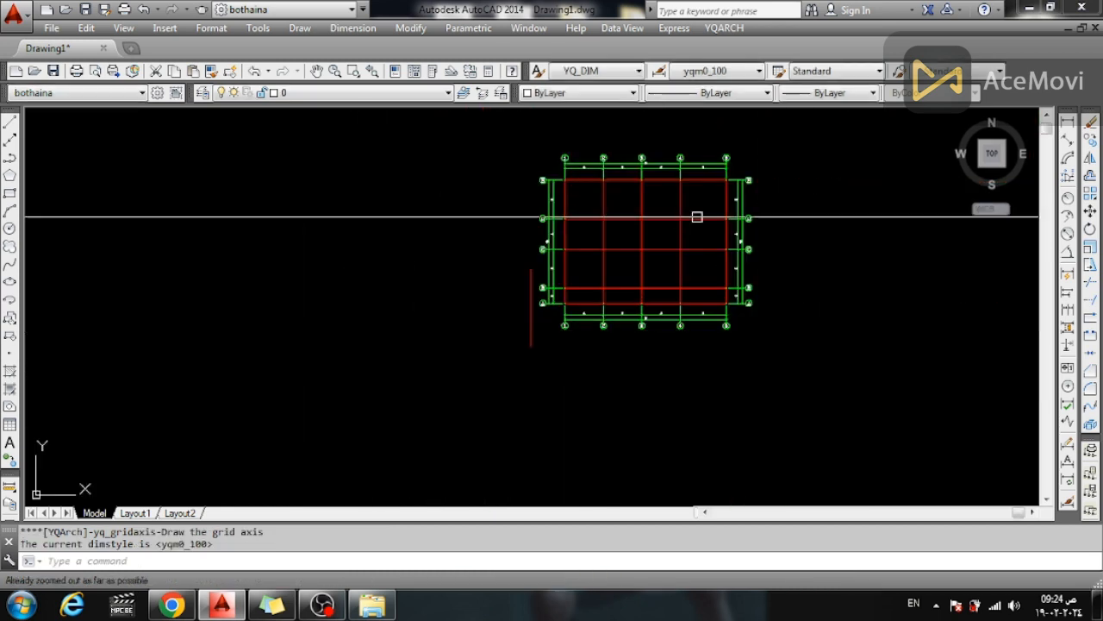
scroll(677, 234, up, 3)
scroll(467, 321, down, 2)
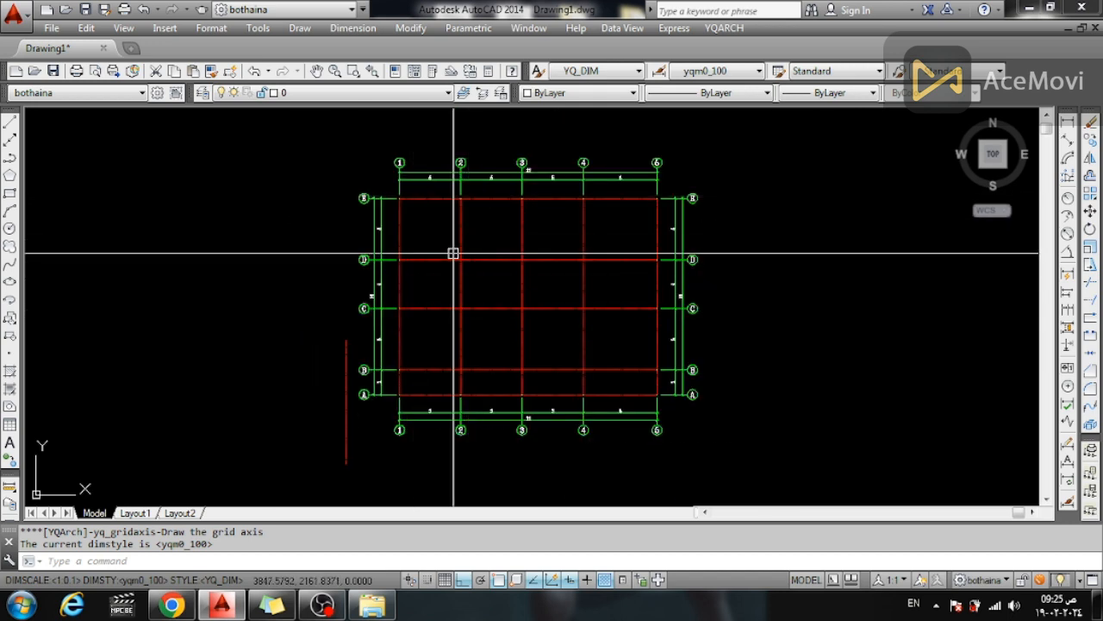
scroll(423, 388, up, 2)
scroll(444, 445, up, 6)
scroll(310, 365, down, 4)
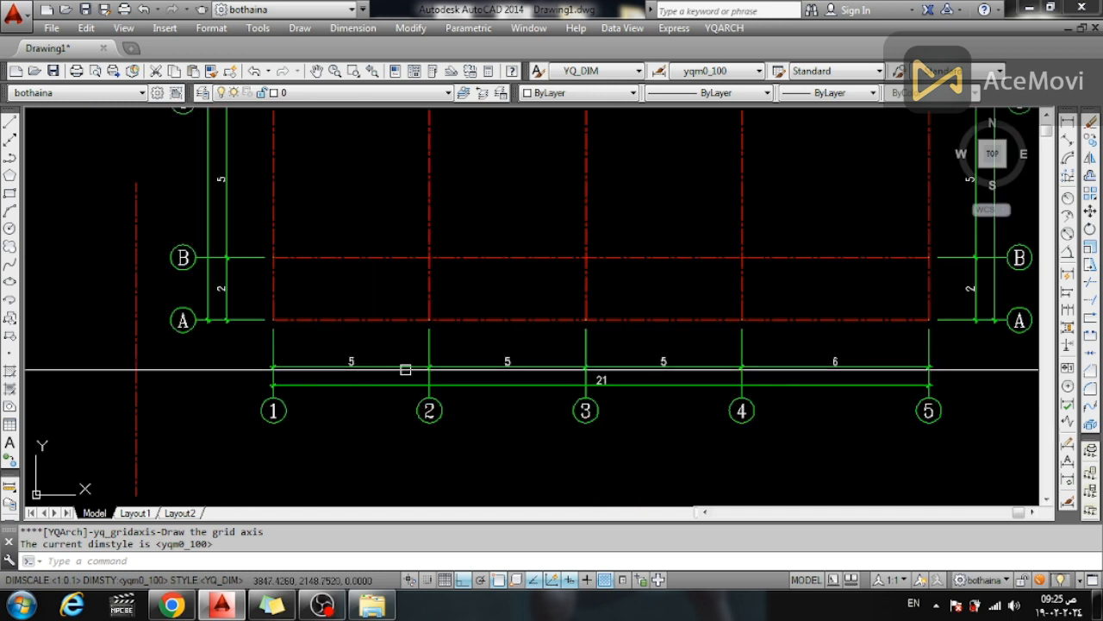
scroll(753, 379, down, 2)
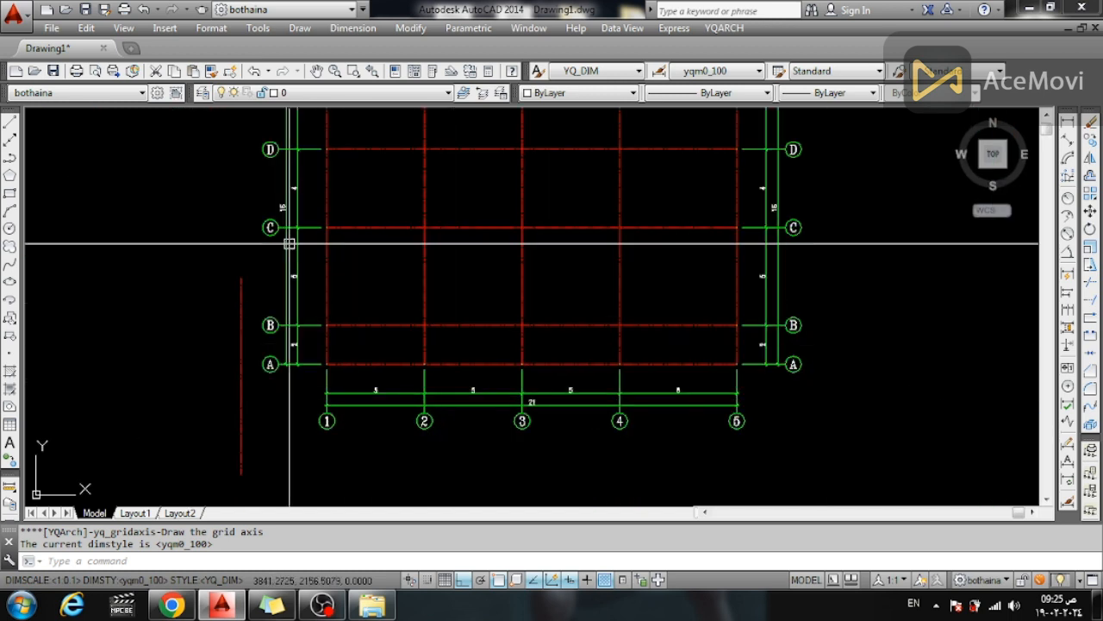
scroll(292, 244, up, 2)
scroll(334, 225, down, 4)
scroll(334, 225, up, 4)
scroll(357, 239, down, 2)
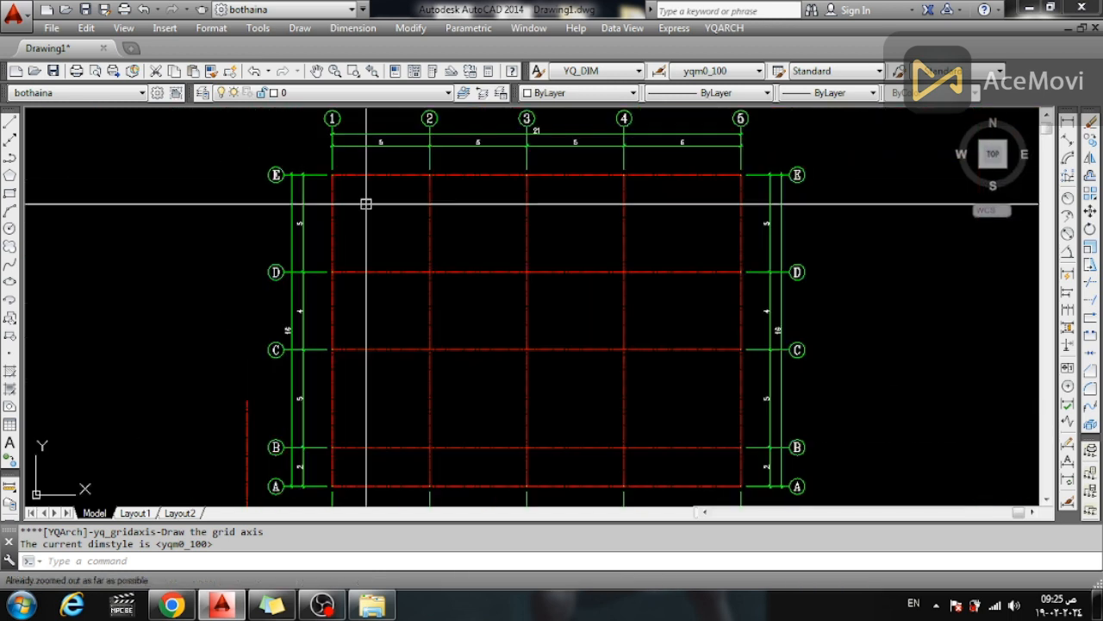
Step: Regenerate the model to refresh the axis grid display
text(RE)
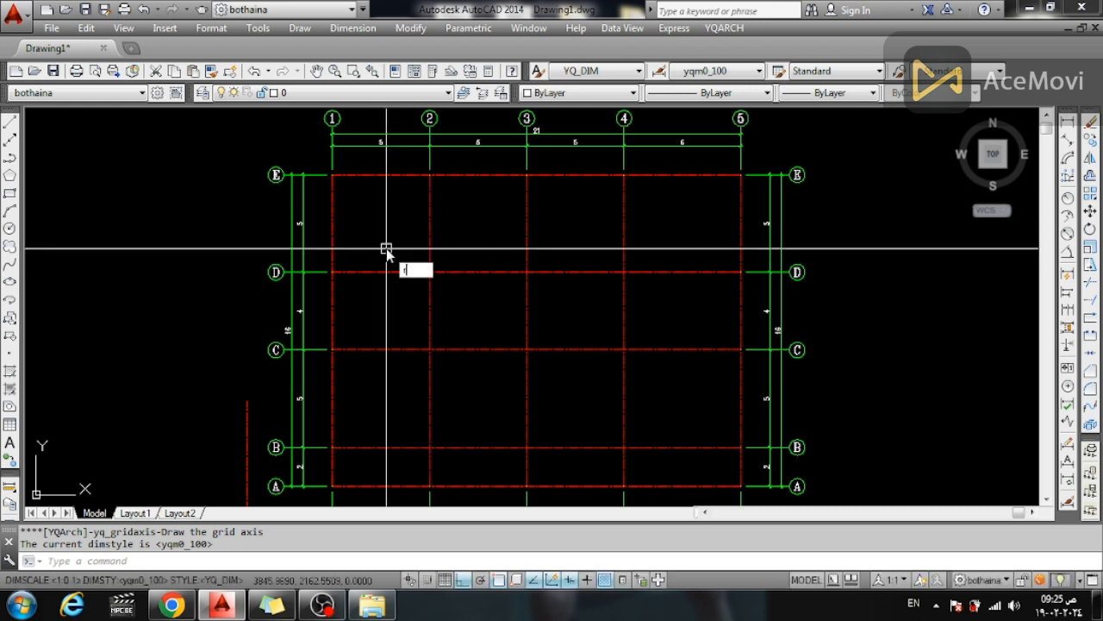
key(Return)
scroll(362, 246, down, 4)
scroll(310, 241, up, 4)
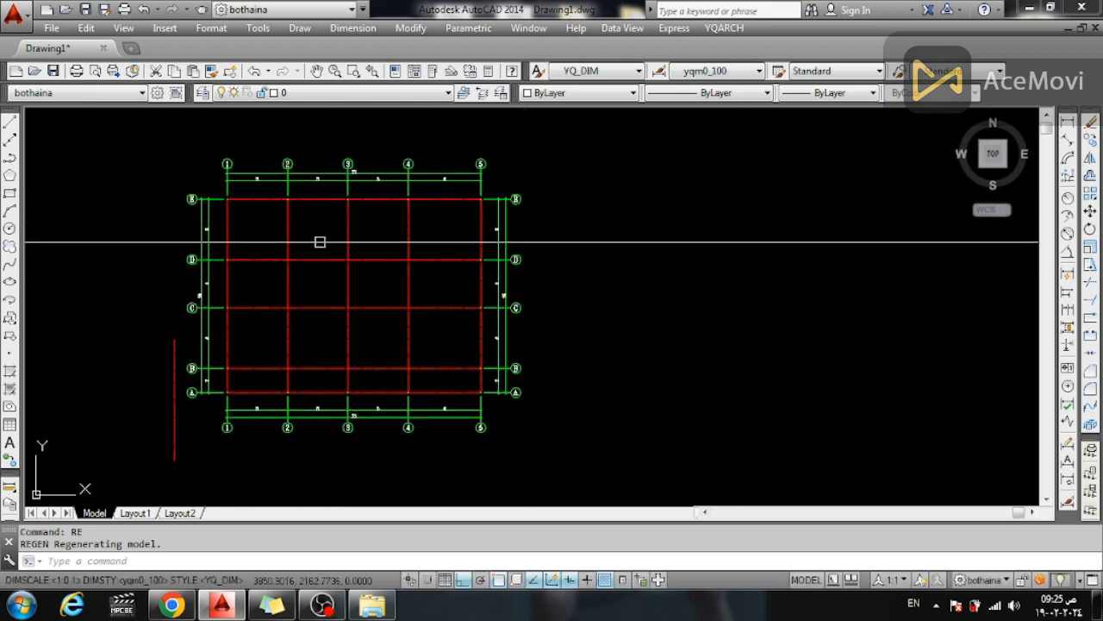
Step: Start the YQArch Draw Wall command and choose WALL as the current wall layer
click(724, 28)
mouse_move(811, 73)
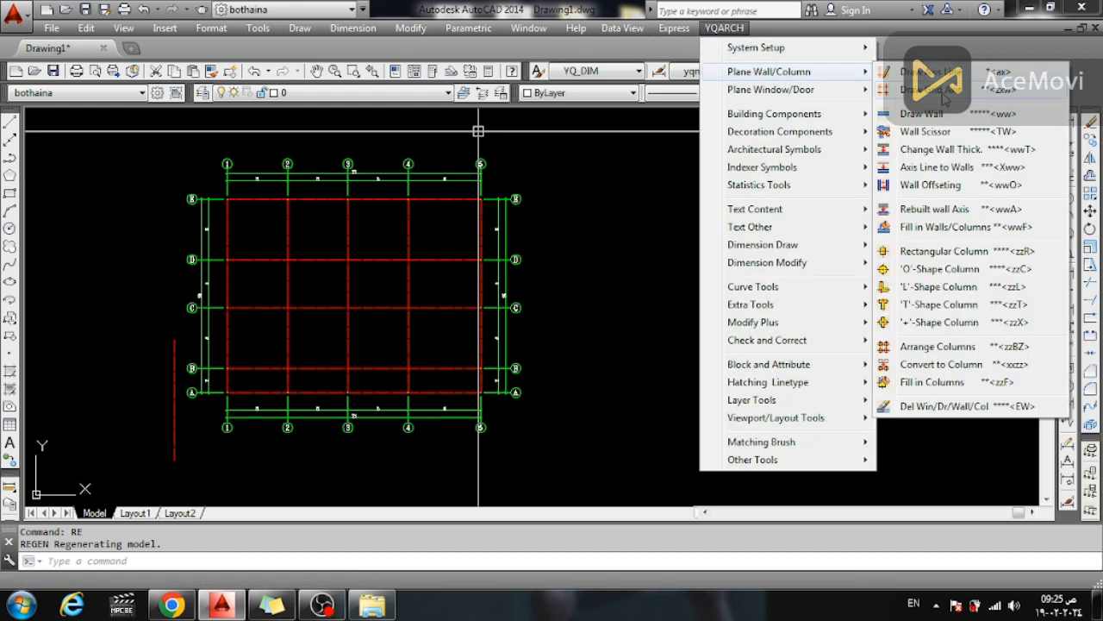
click(997, 117)
scroll(341, 250, down, 3)
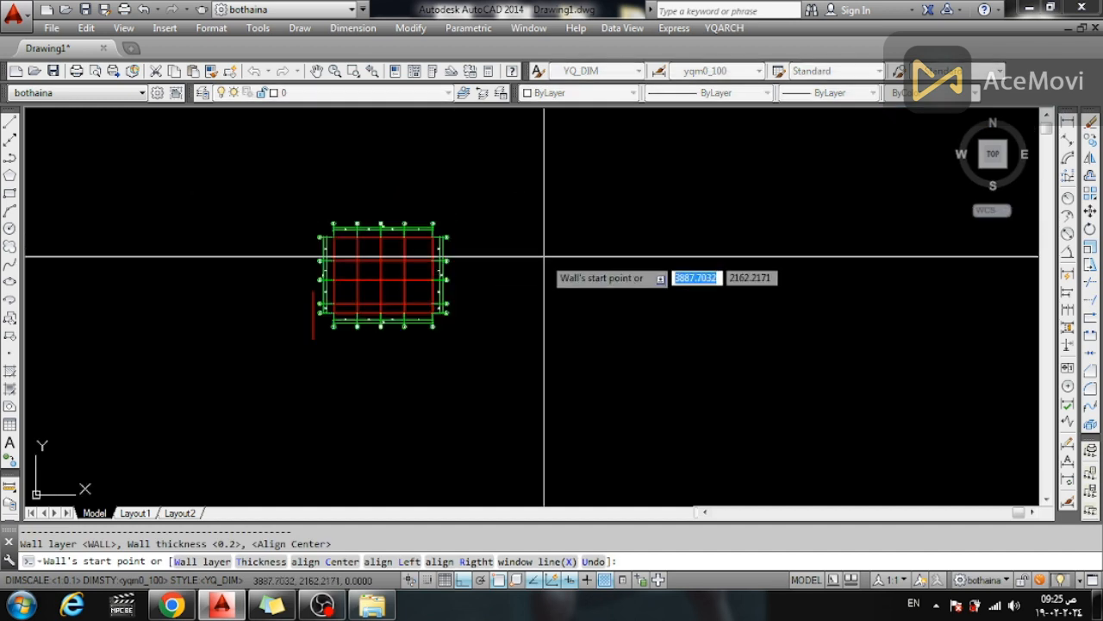
scroll(526, 259, up, 3)
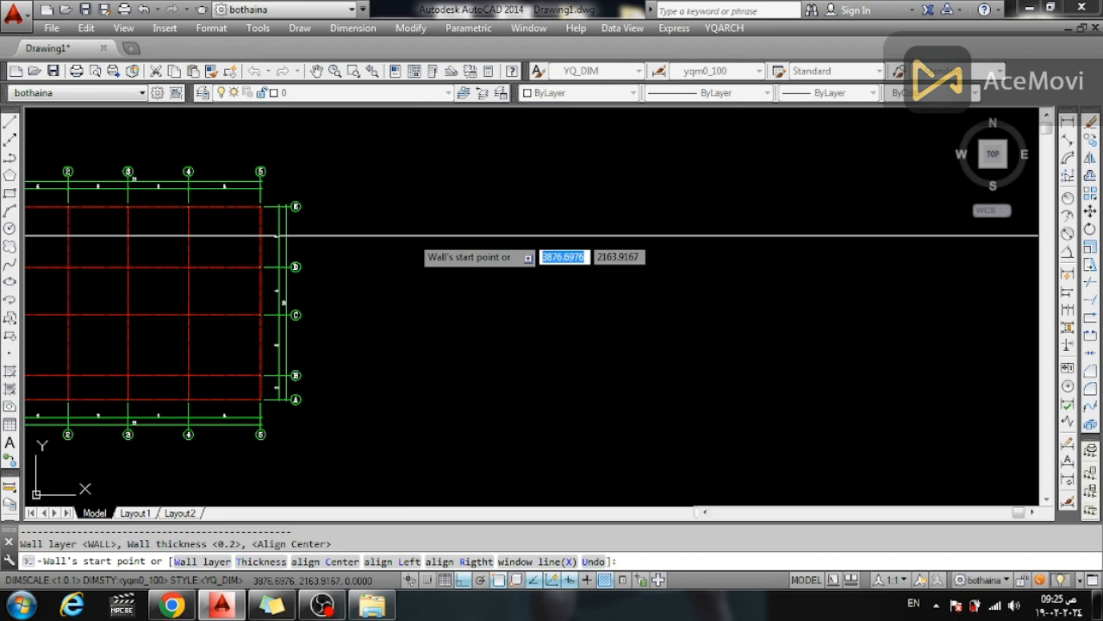
click(212, 565)
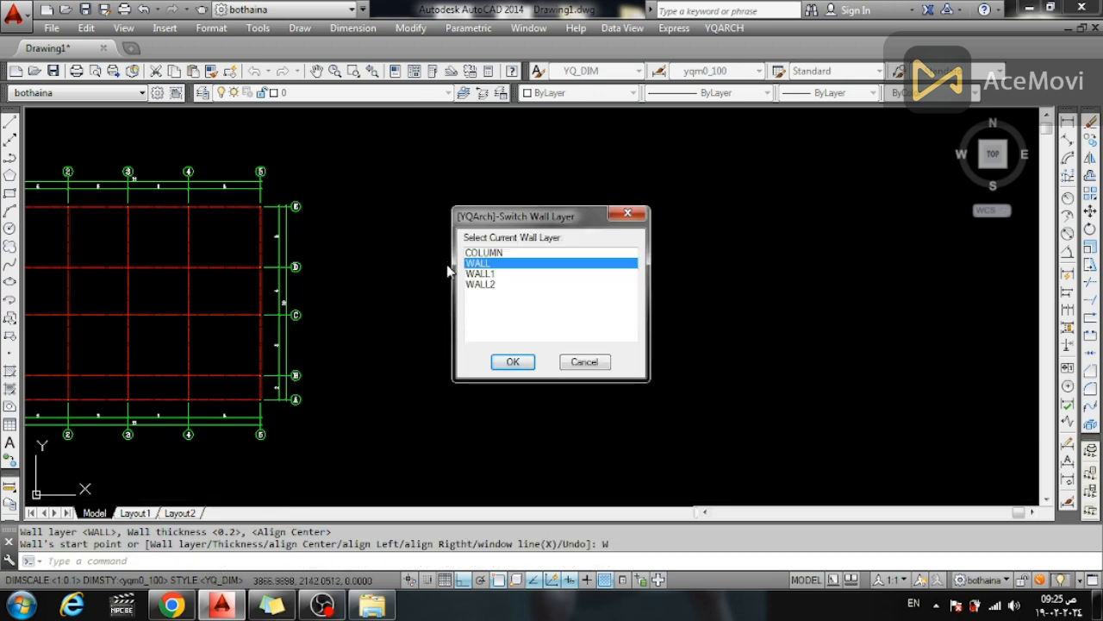
click(513, 363)
Step: Set the thickness of the new wall to 0.12
click(265, 565)
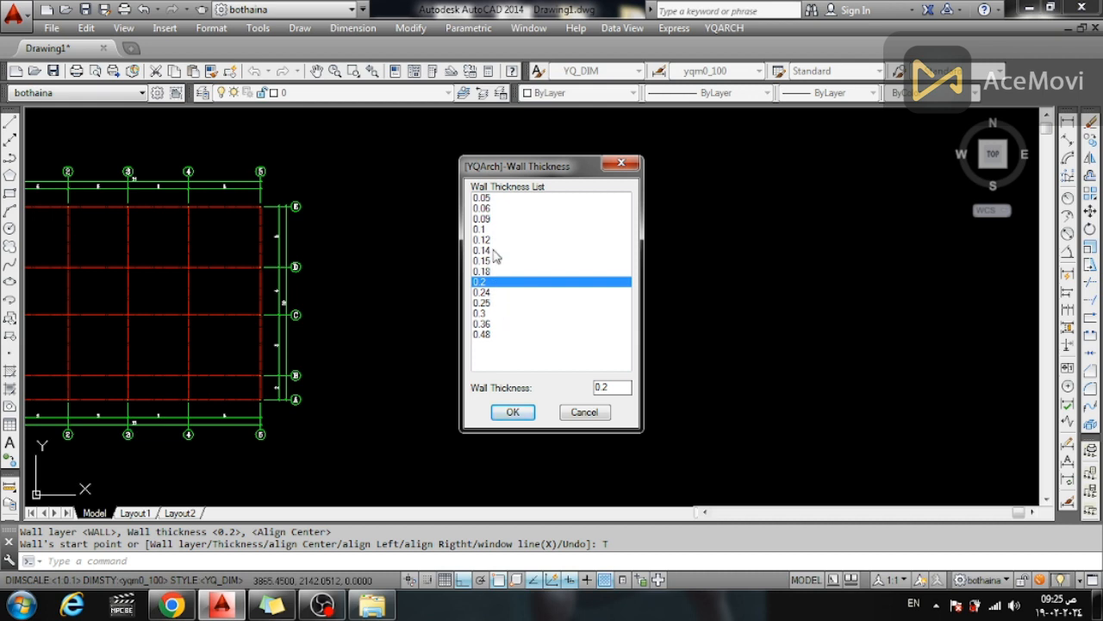
click(493, 241)
click(514, 412)
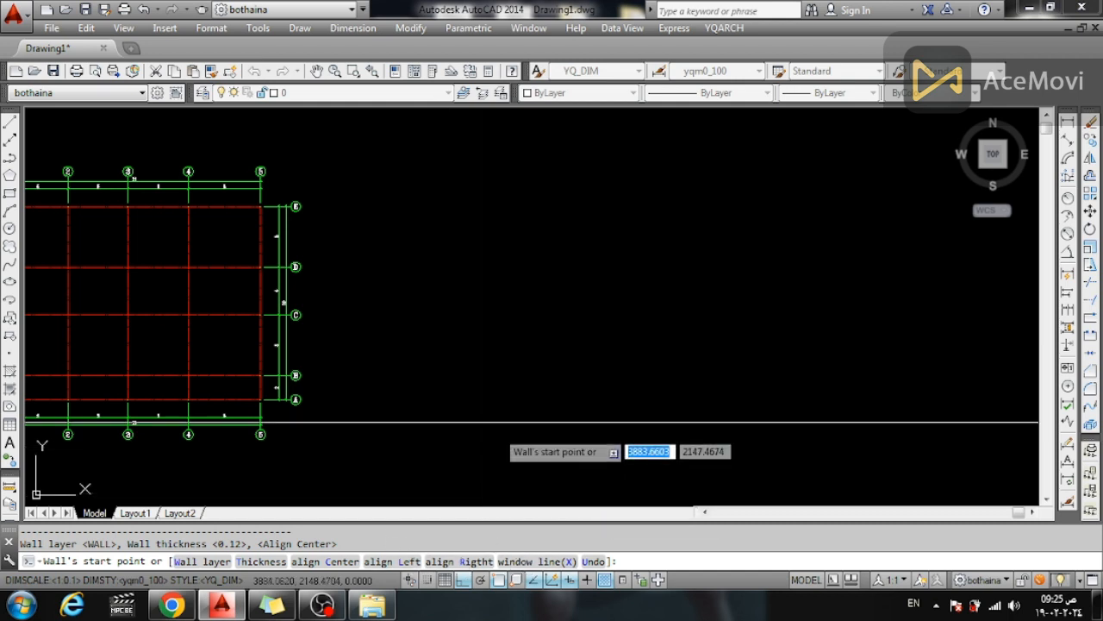
Step: Draw a horizontal wall 3 units long beside the axis grid and continue with a vertical wall down from its end
click(392, 250)
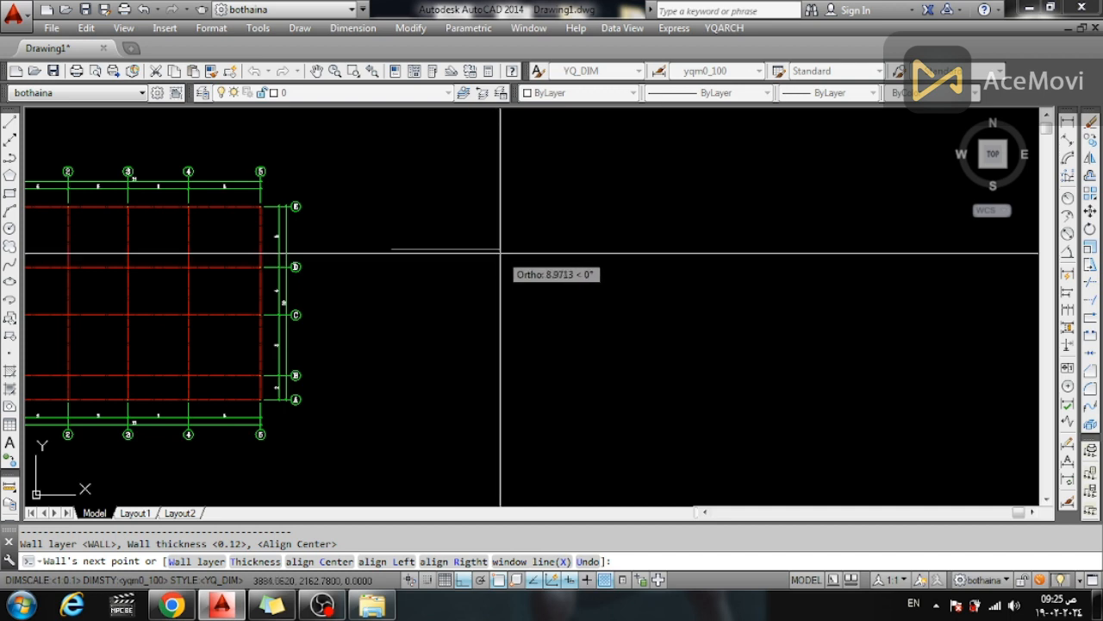
text(3)
key(Return)
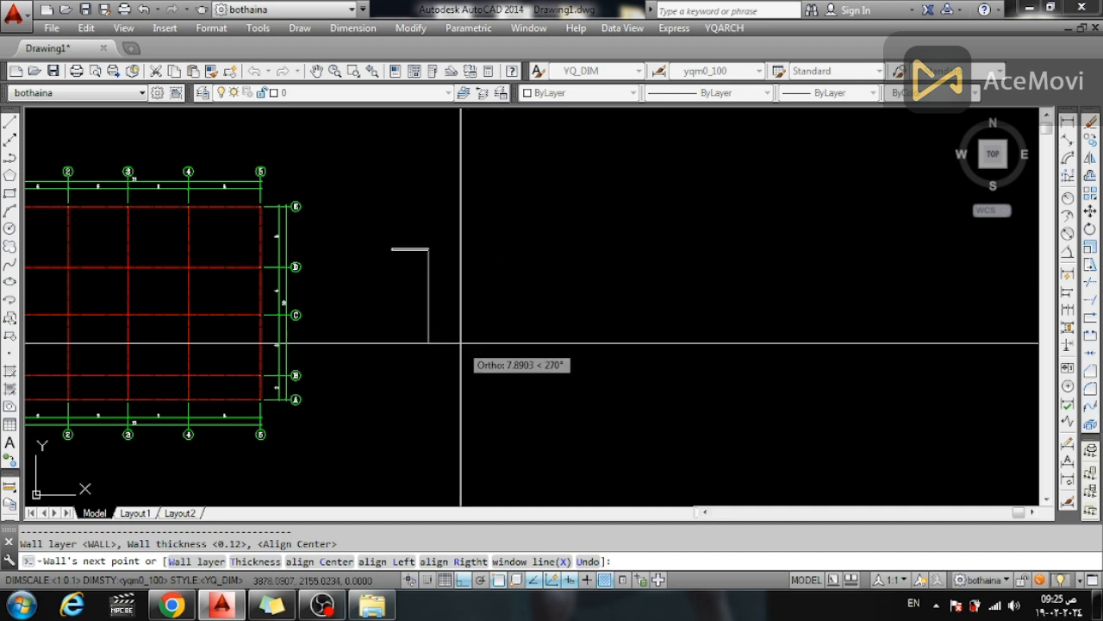
key(BackSpace)
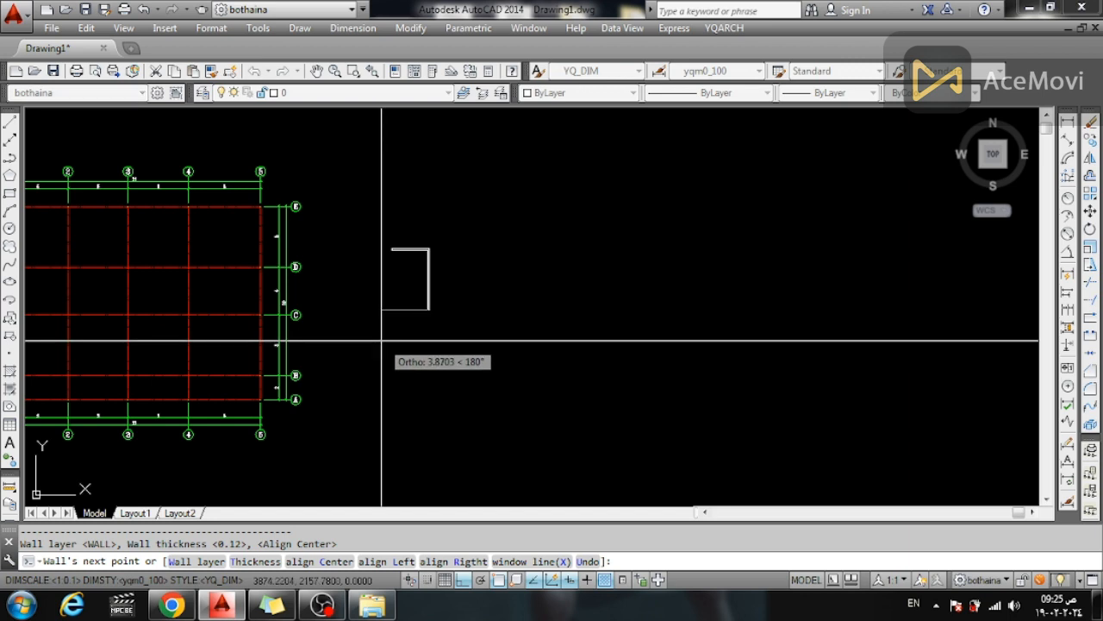
Step: Turn ortho off, add an angled wall about 5 units long, and run a last wall back onto the top wall
key(F8)
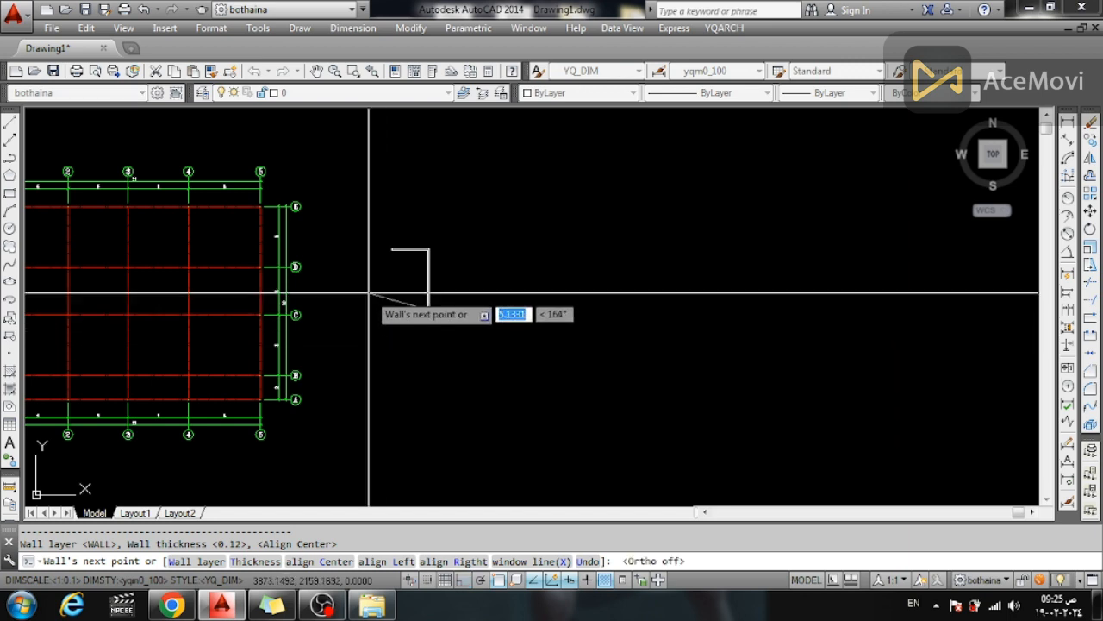
text(5)
key(Return)
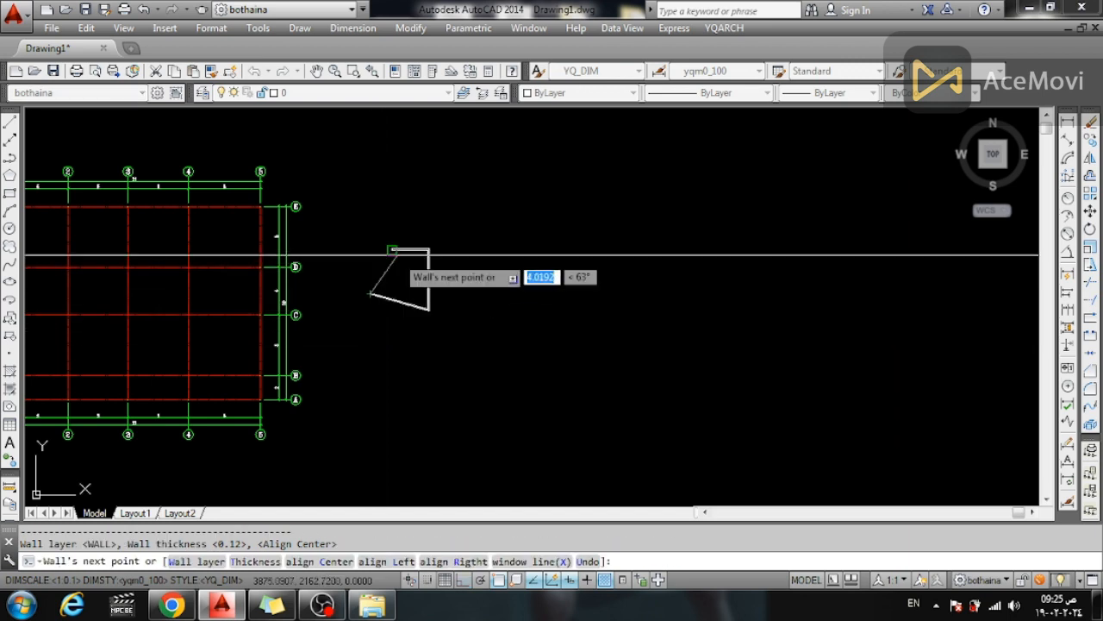
click(401, 252)
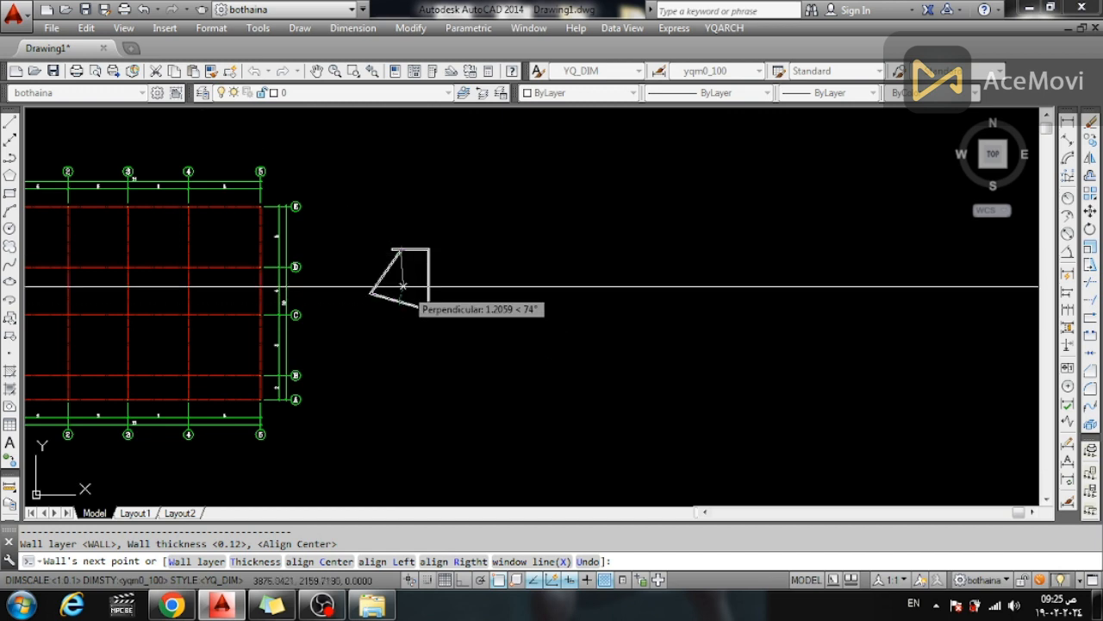
key(Escape)
scroll(395, 257, up, 5)
scroll(415, 269, up, 2)
scroll(431, 216, down, 2)
scroll(462, 272, up, 2)
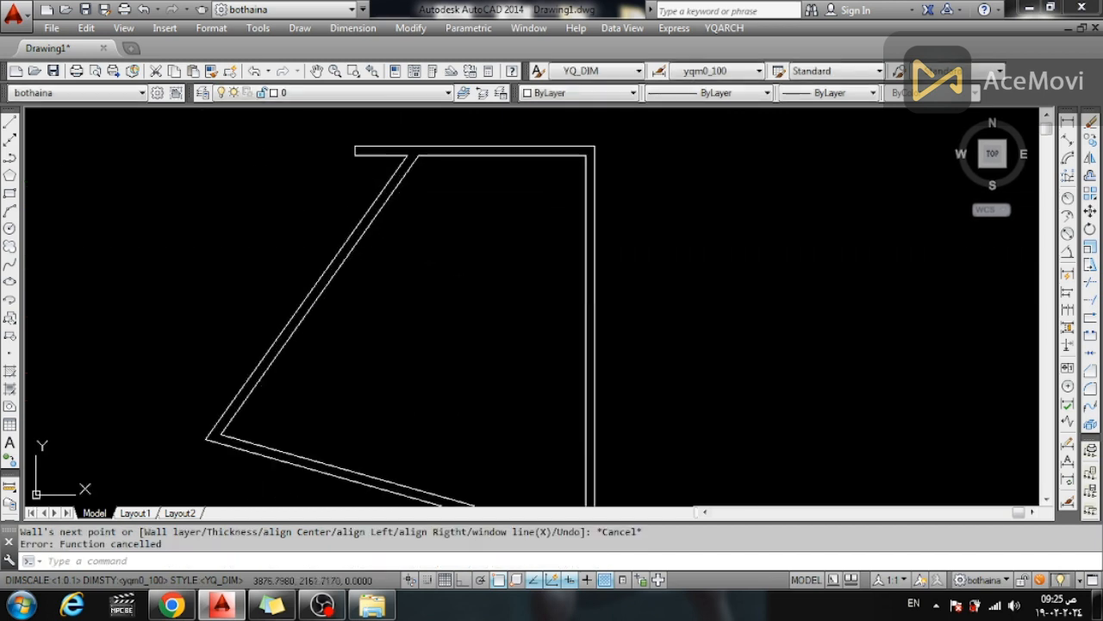
scroll(545, 194, down, 2)
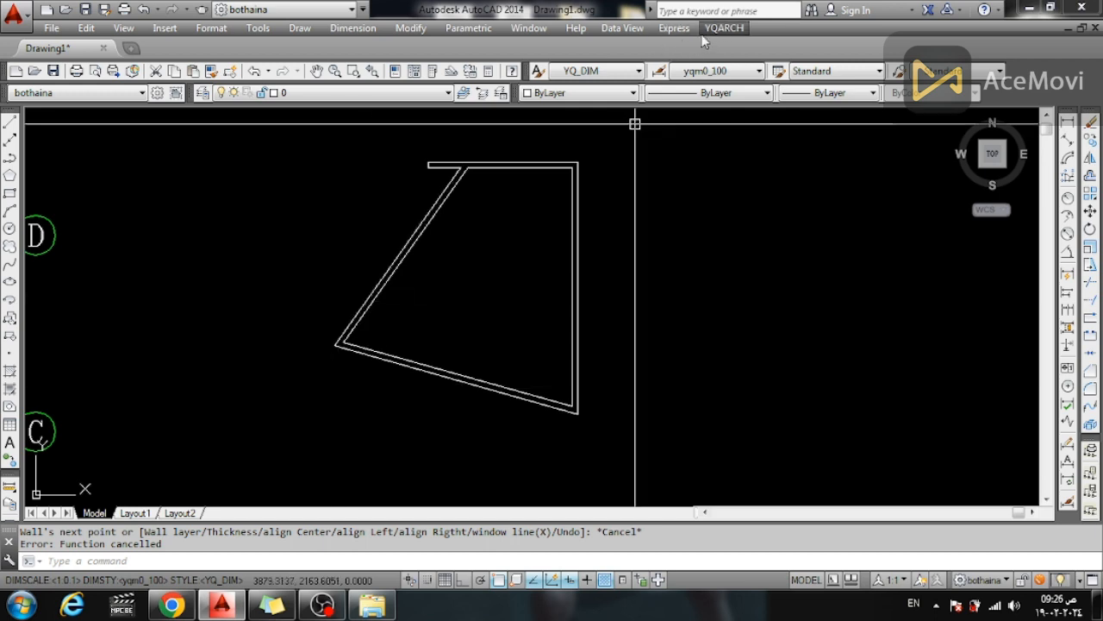
Step: Apply the YQArch Wall Scissor to the range from the bottom wall junction to the end of the lower stub wall
click(723, 27)
mouse_move(844, 78)
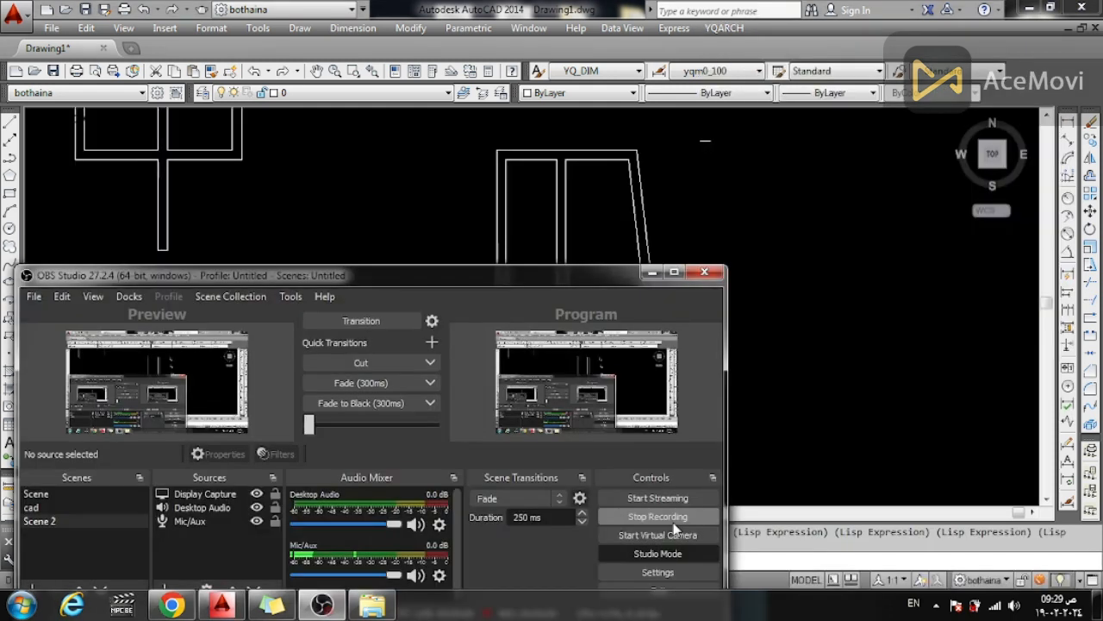
click(653, 273)
click(724, 27)
mouse_move(815, 76)
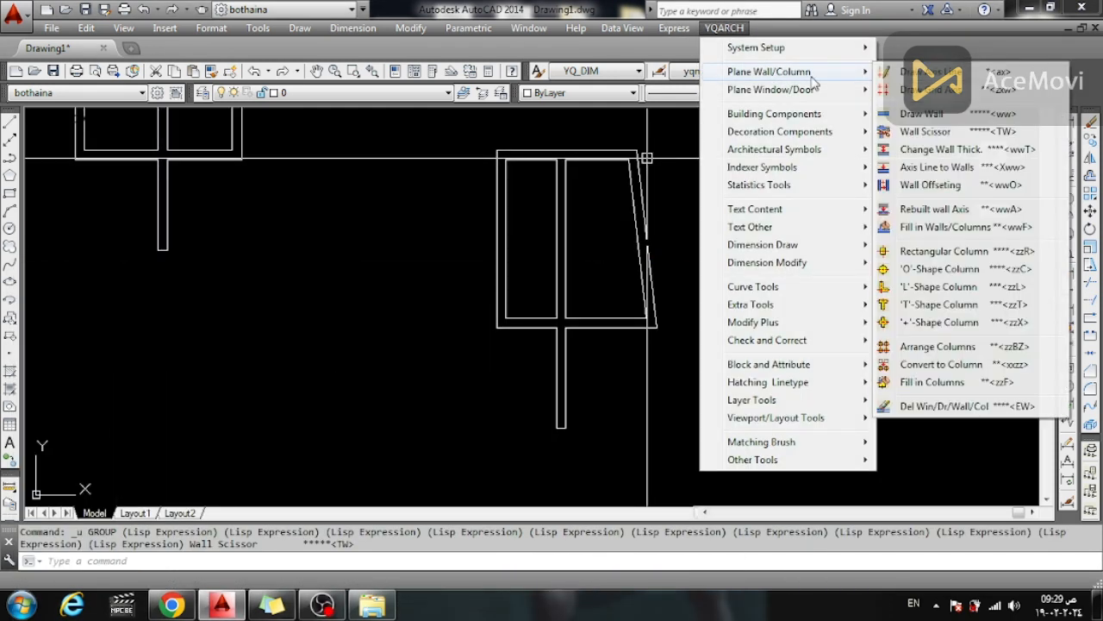
click(928, 134)
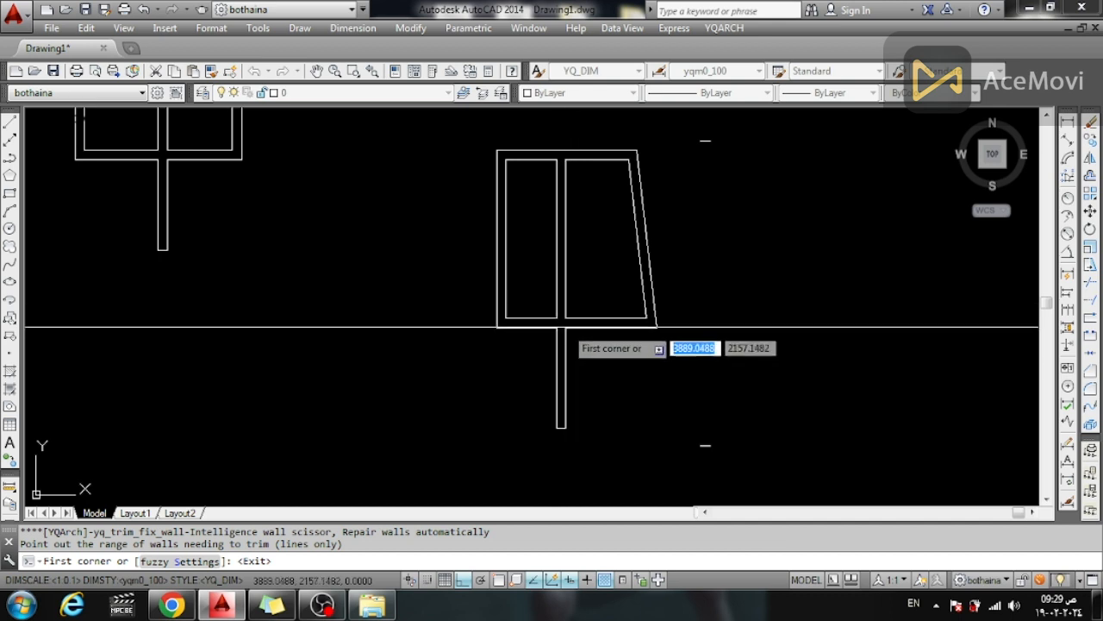
scroll(565, 334, up, 4)
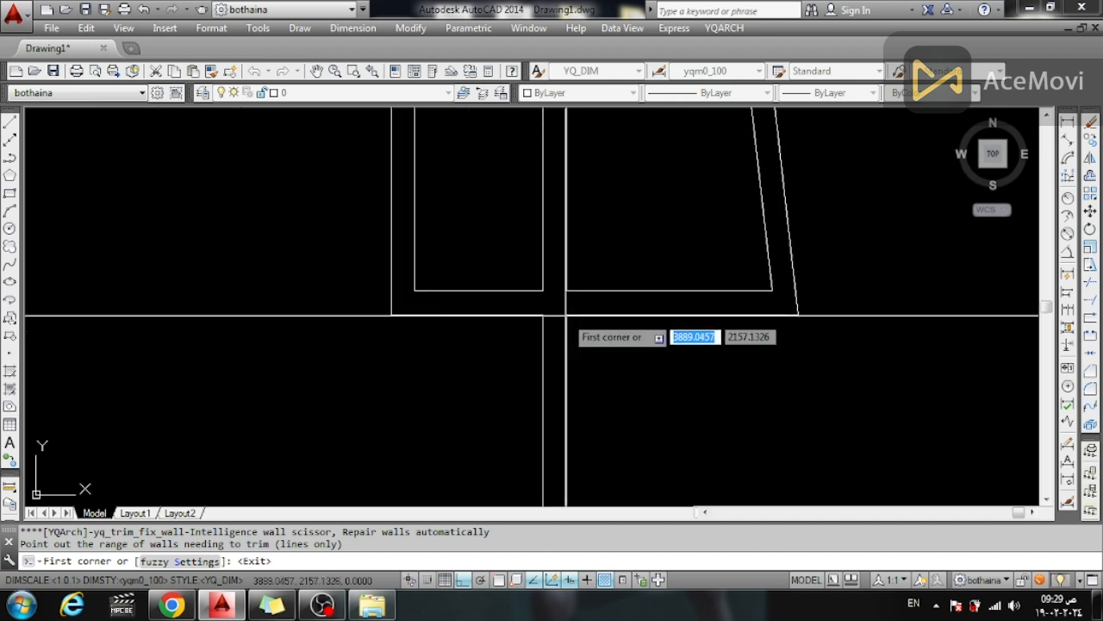
click(565, 316)
scroll(550, 286, down, 2)
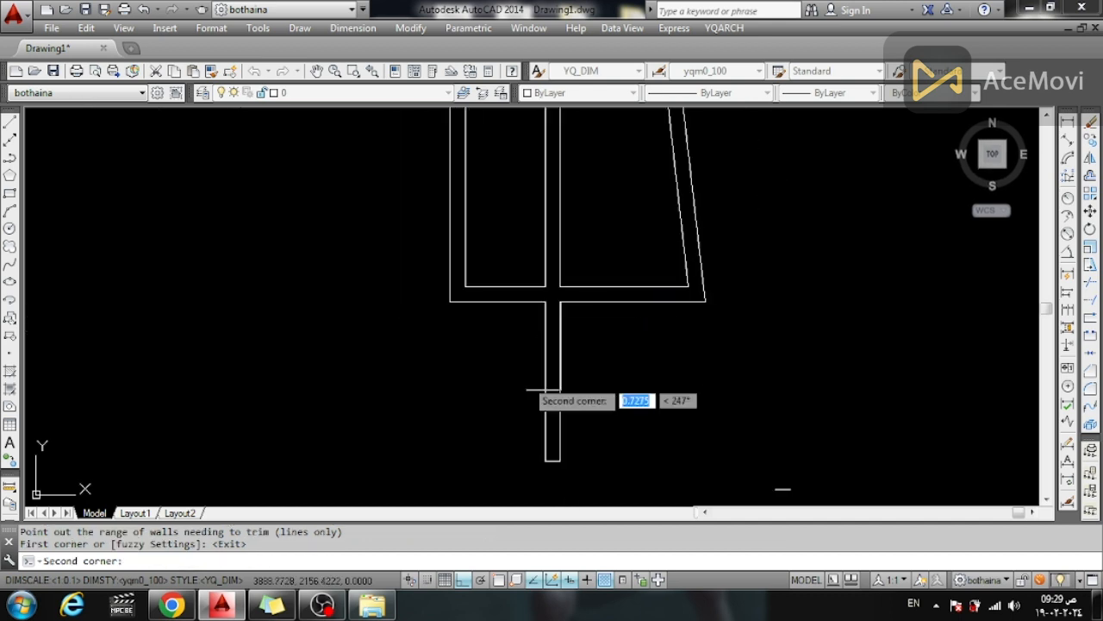
click(546, 460)
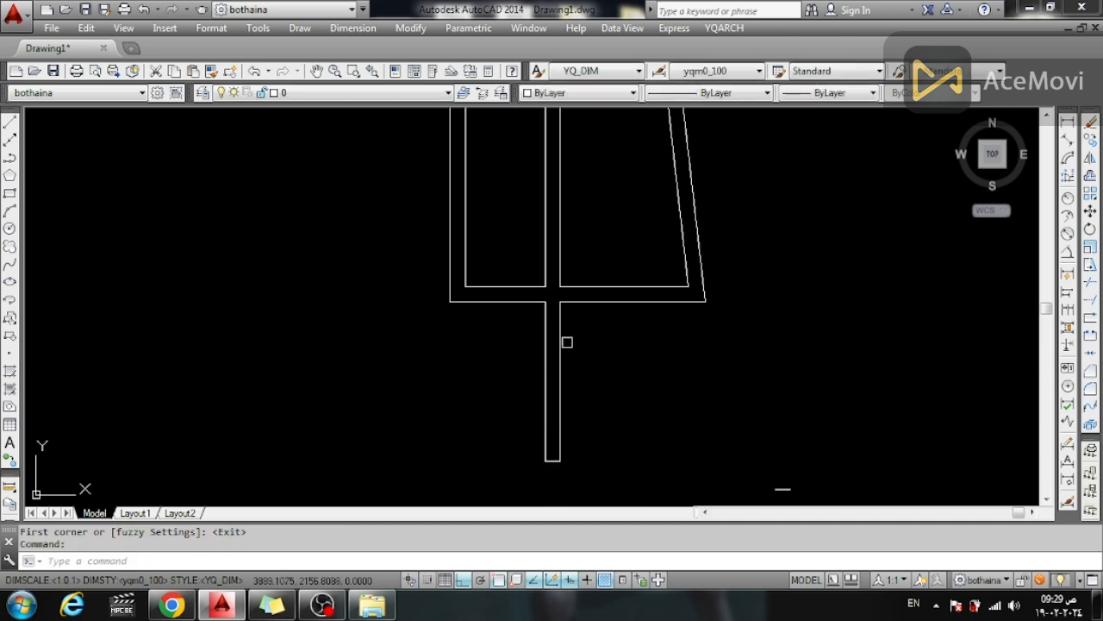
Step: Repeat Wall Scissor over the lower stub wall, from its free end up to the inner face of the bottom wall
right_click(623, 167)
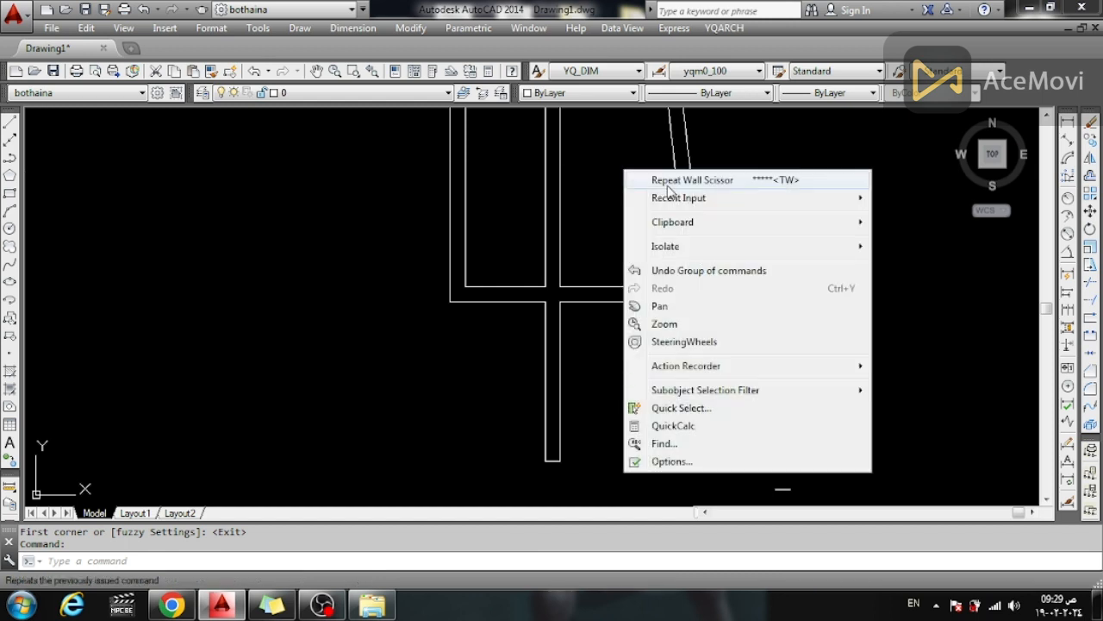
click(681, 177)
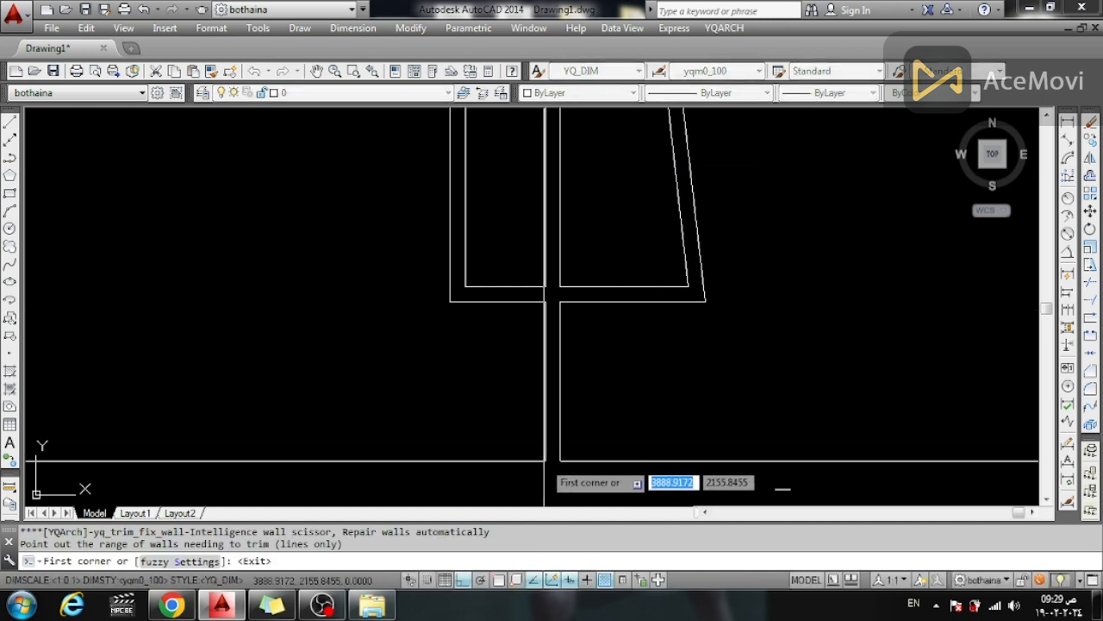
click(546, 460)
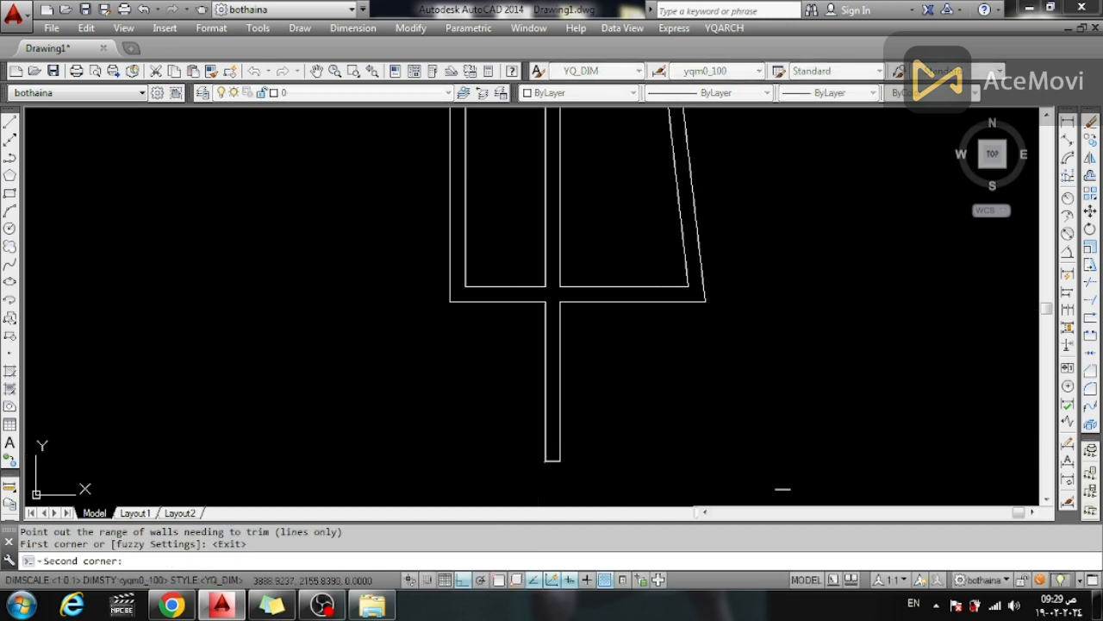
click(562, 290)
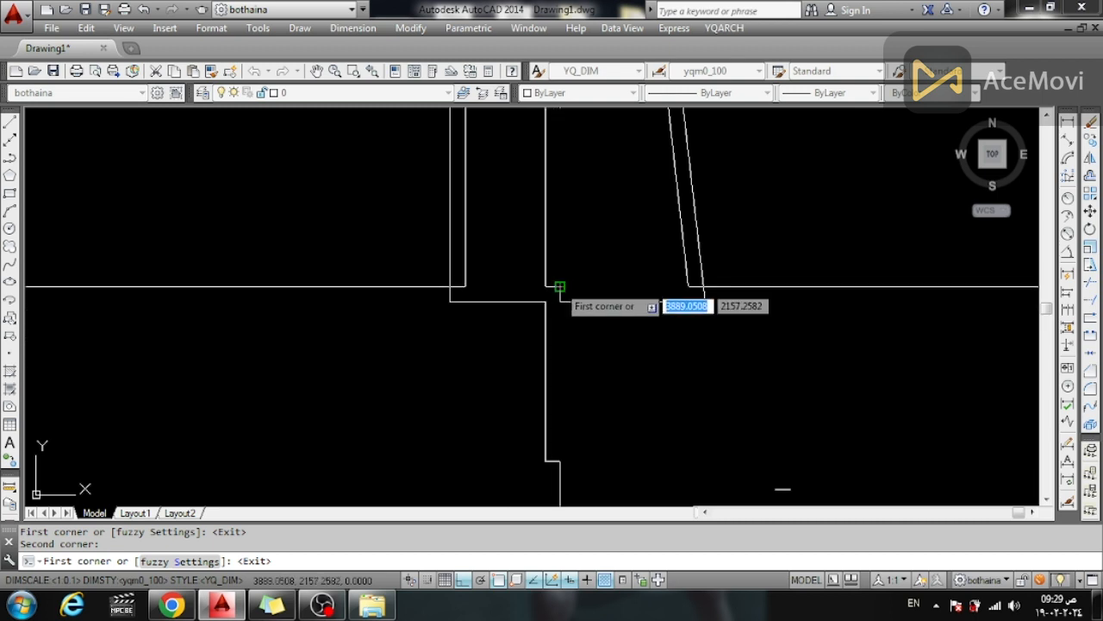
Step: Separate the middle partition from the outer walls with Wall Scissor, ranging from the bottom junction to the top wall
click(561, 286)
scroll(506, 351, down, 2)
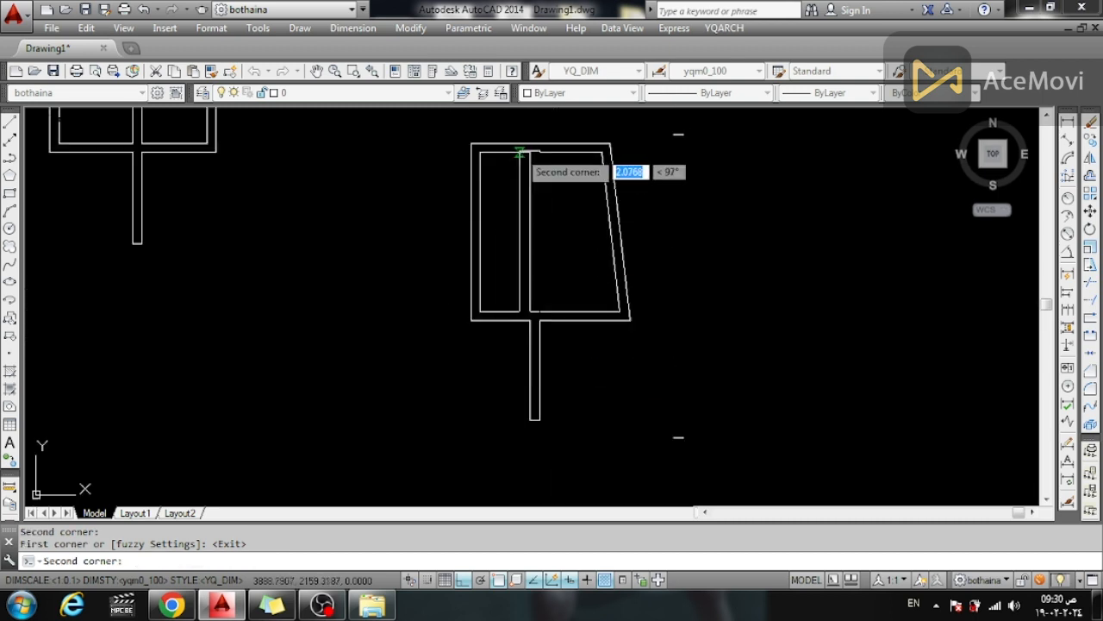
click(531, 152)
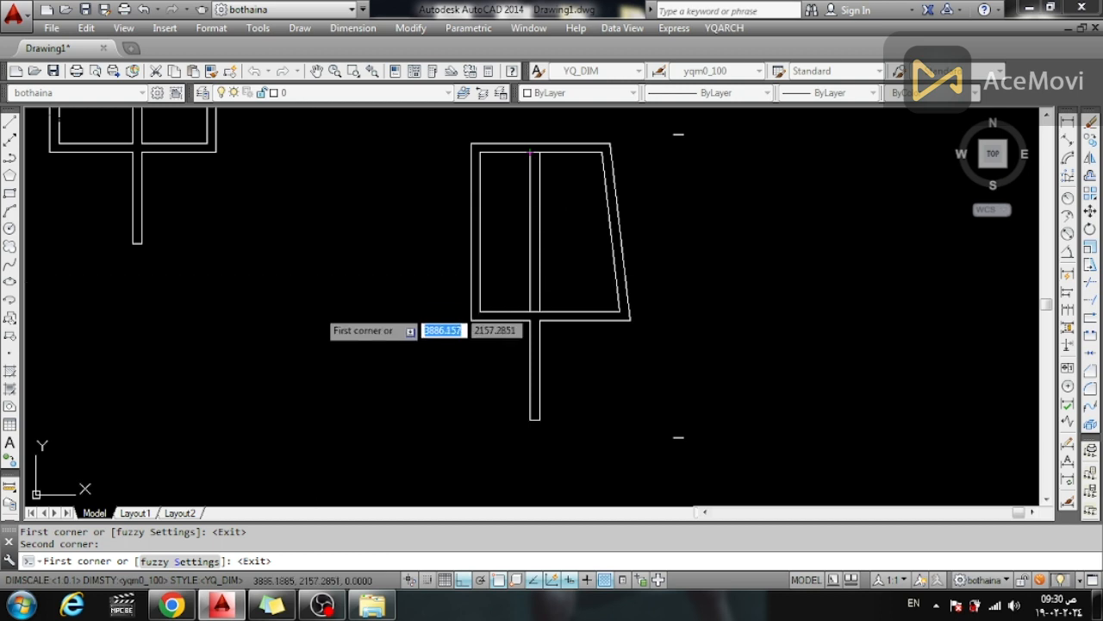
key(Return)
Step: Delete the two lines of the middle partition wall inside the room
scroll(531, 315, up, 10)
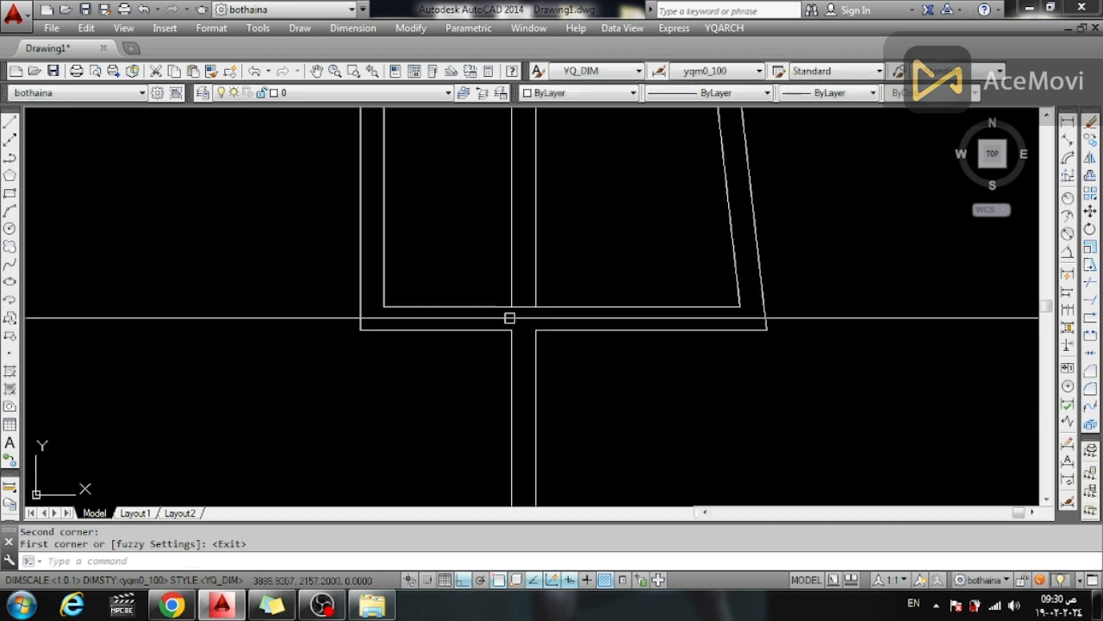
scroll(509, 369, down, 4)
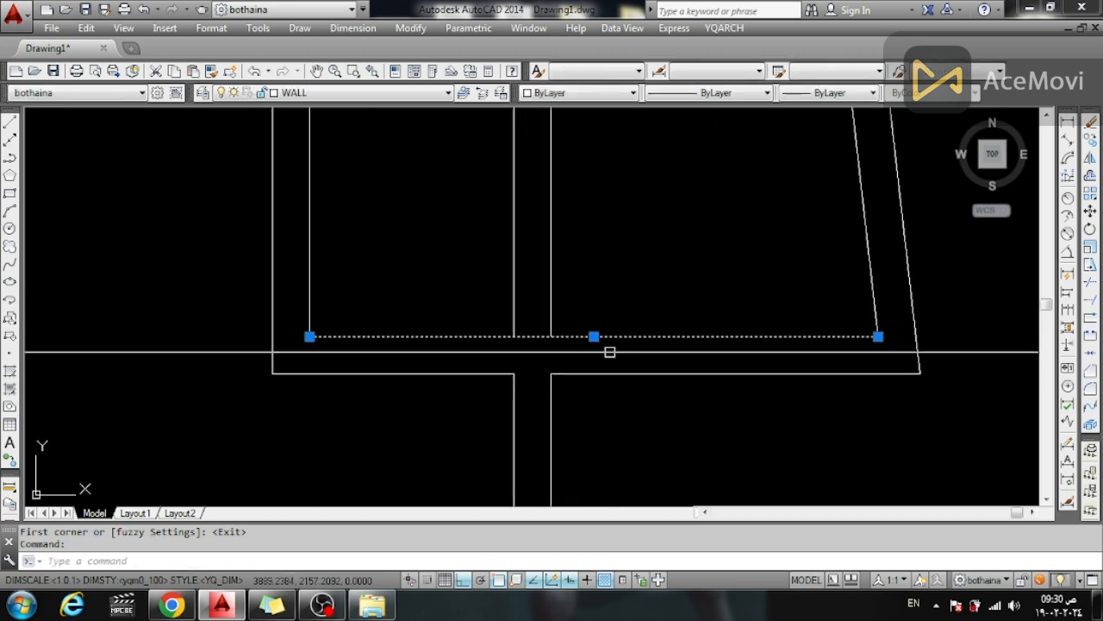
key(Escape)
scroll(518, 333, down, 4)
click(564, 240)
click(472, 289)
key(Delete)
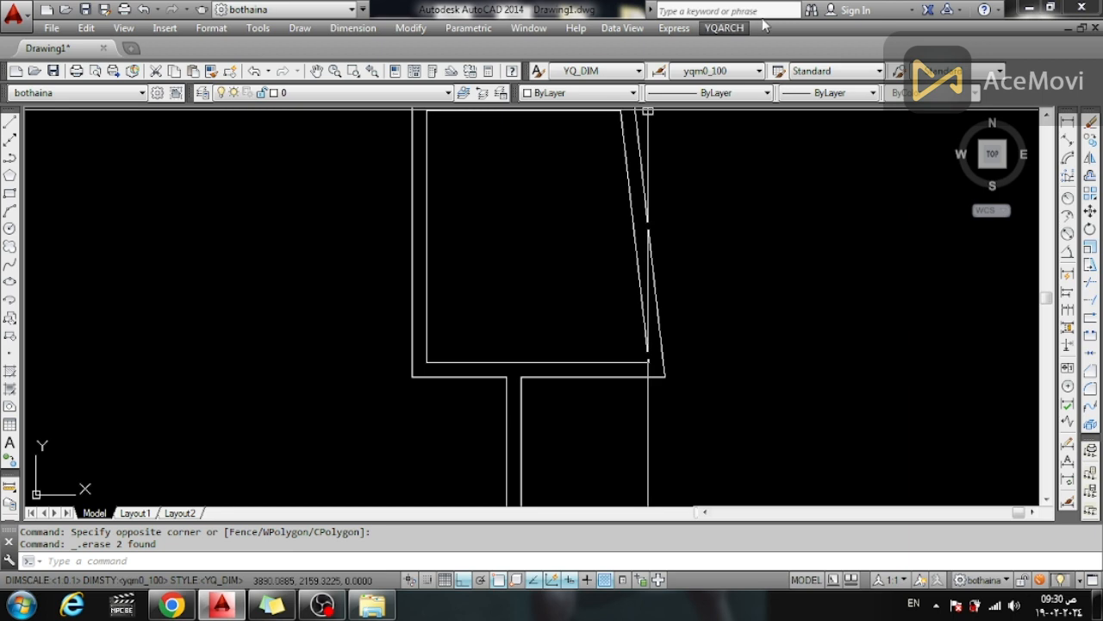
Step: Thicken the room's top and left walls to 0.25 with Change Wall Thick
click(669, 30)
mouse_move(718, 33)
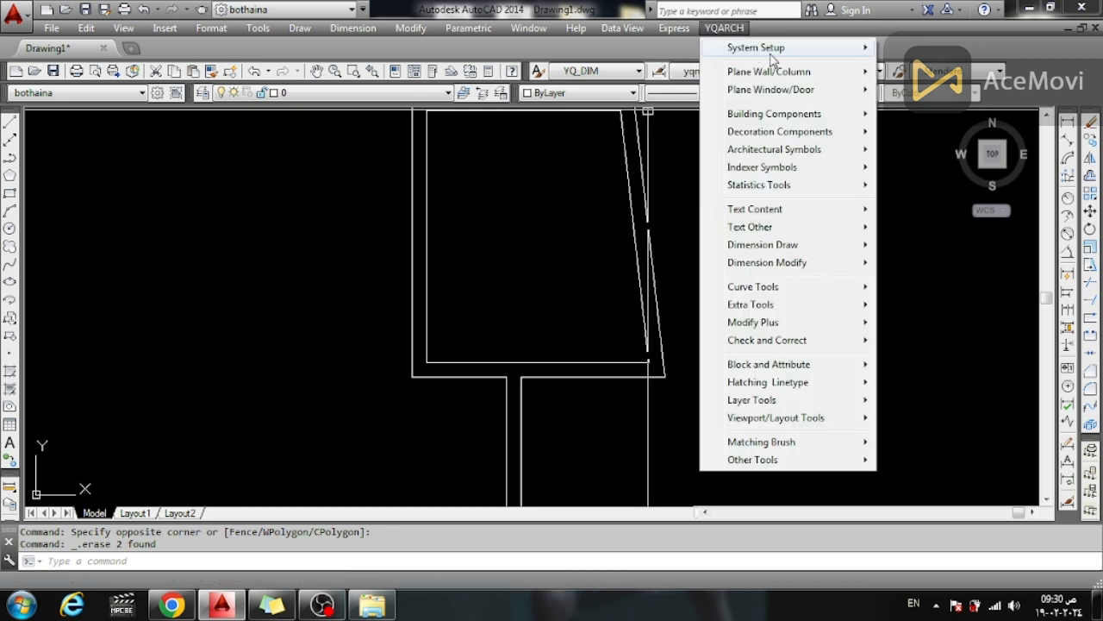
mouse_move(833, 76)
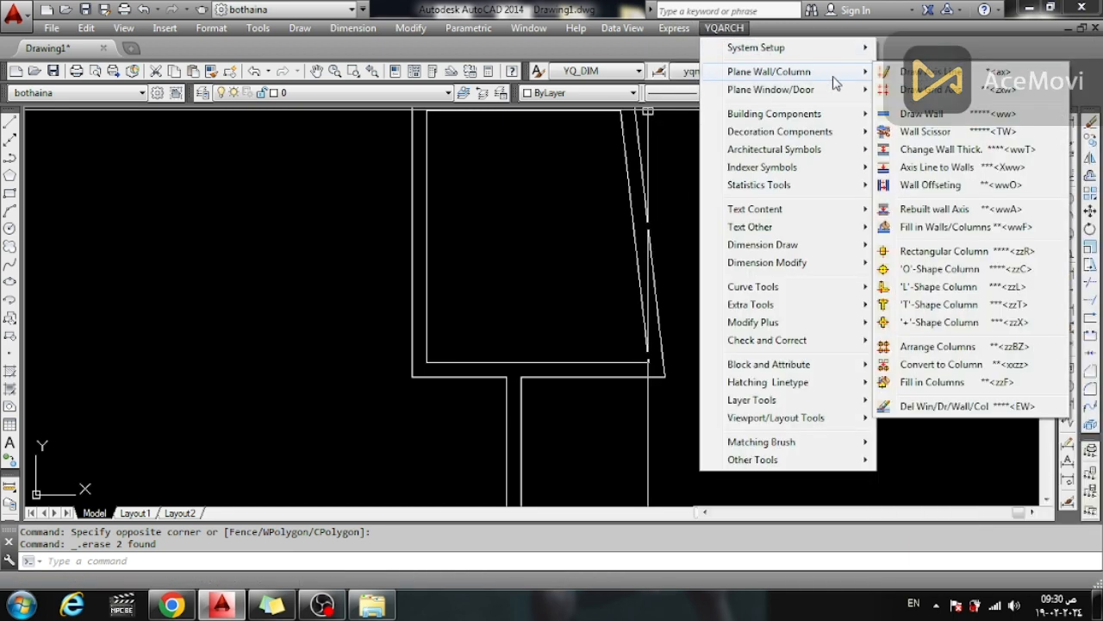
click(921, 153)
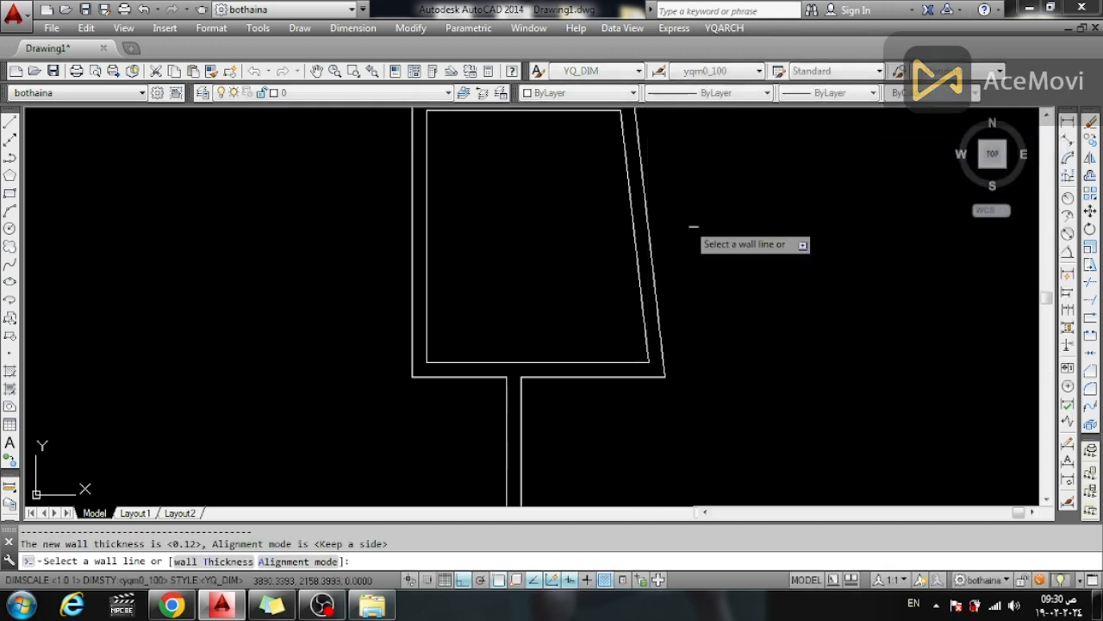
scroll(561, 302, down, 2)
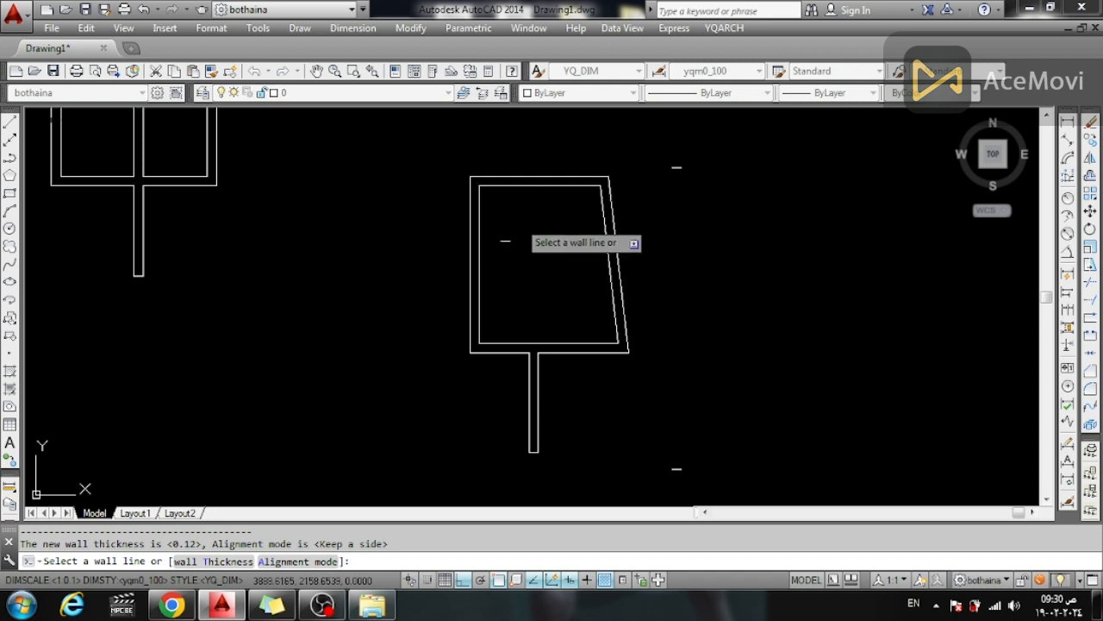
click(222, 561)
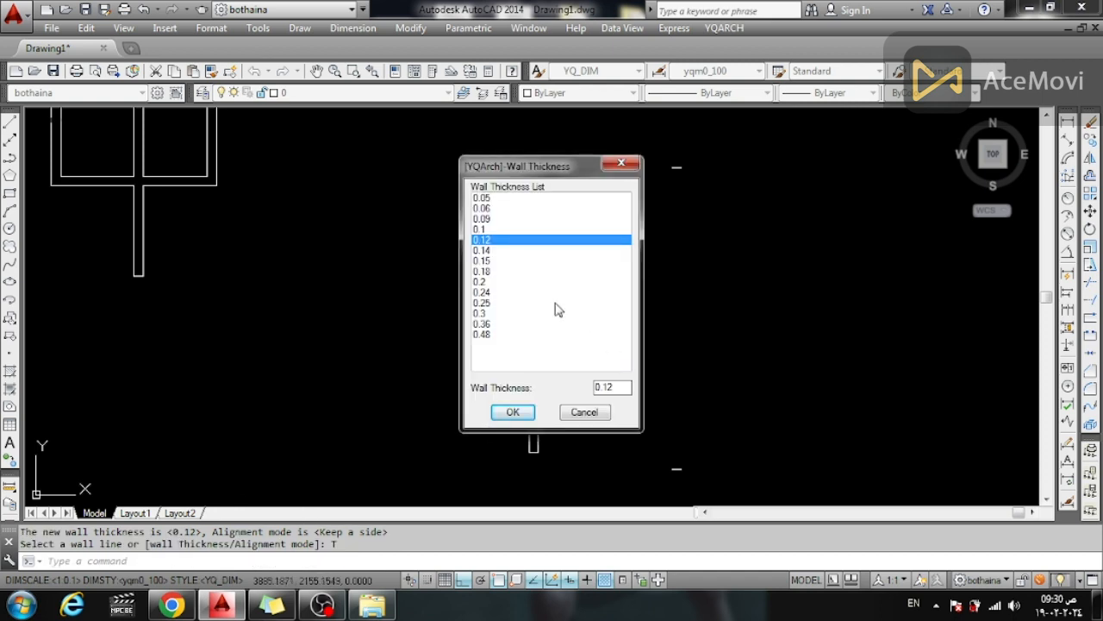
click(487, 293)
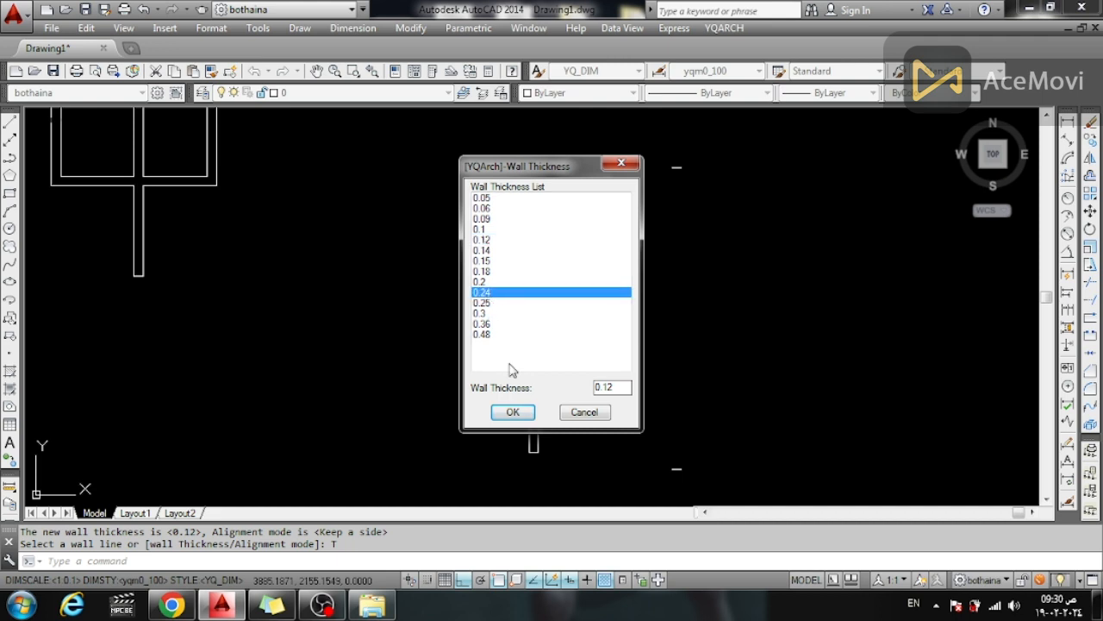
click(494, 304)
click(514, 412)
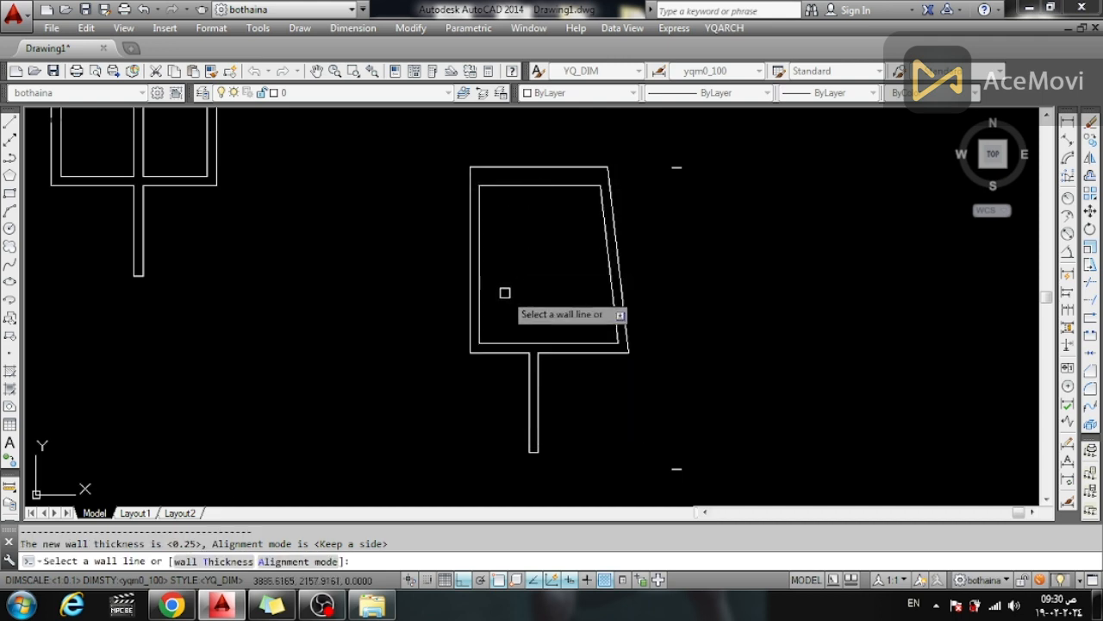
click(479, 271)
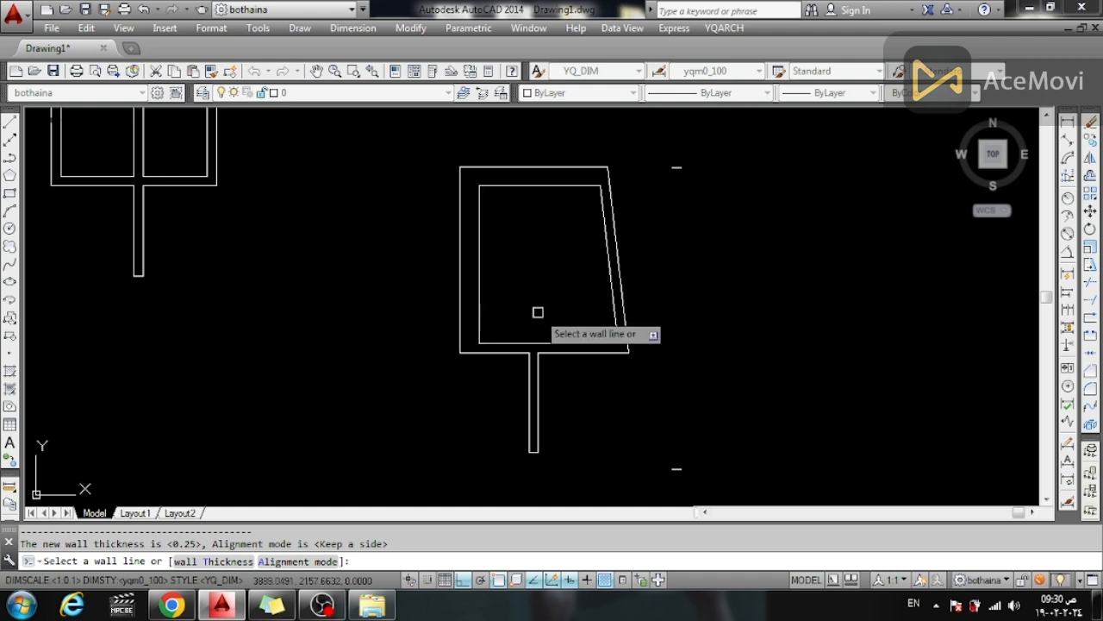
key(Escape)
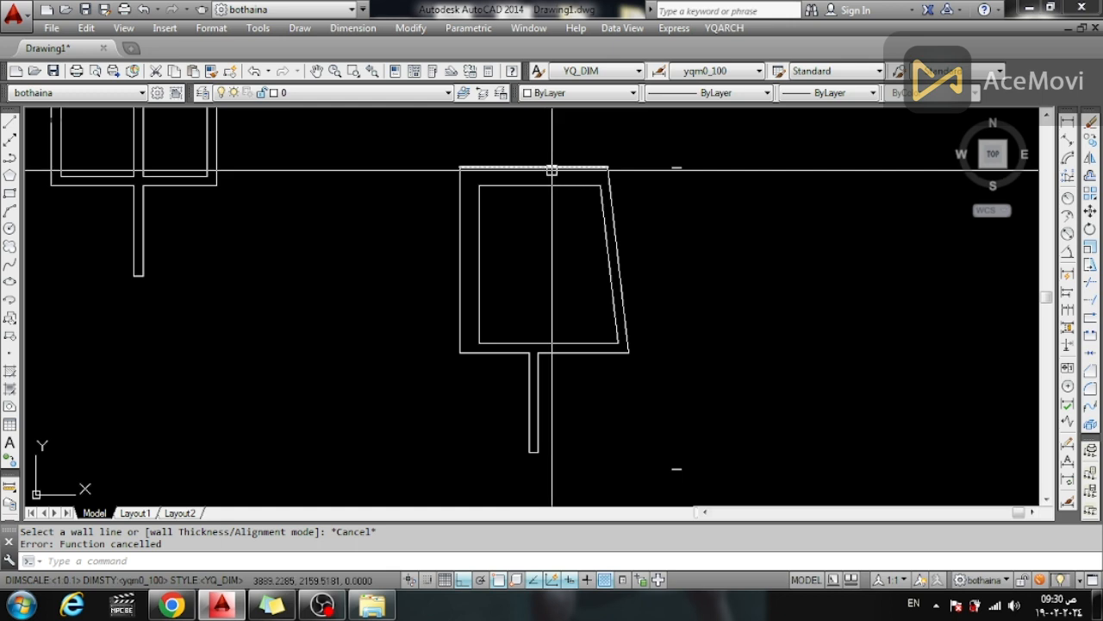
click(726, 29)
mouse_move(820, 72)
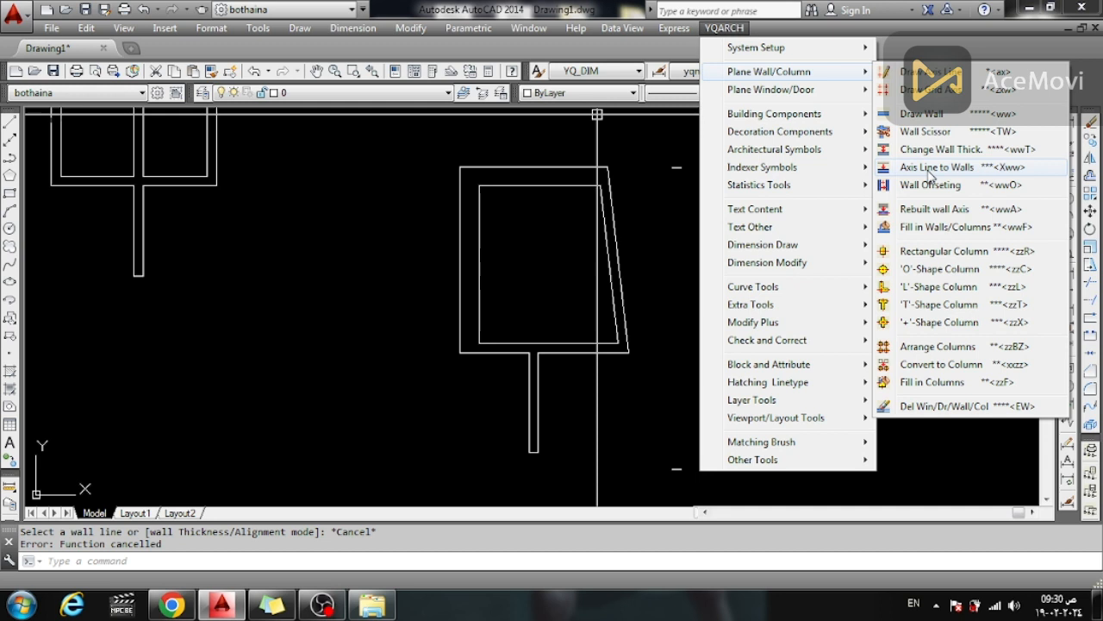
click(930, 169)
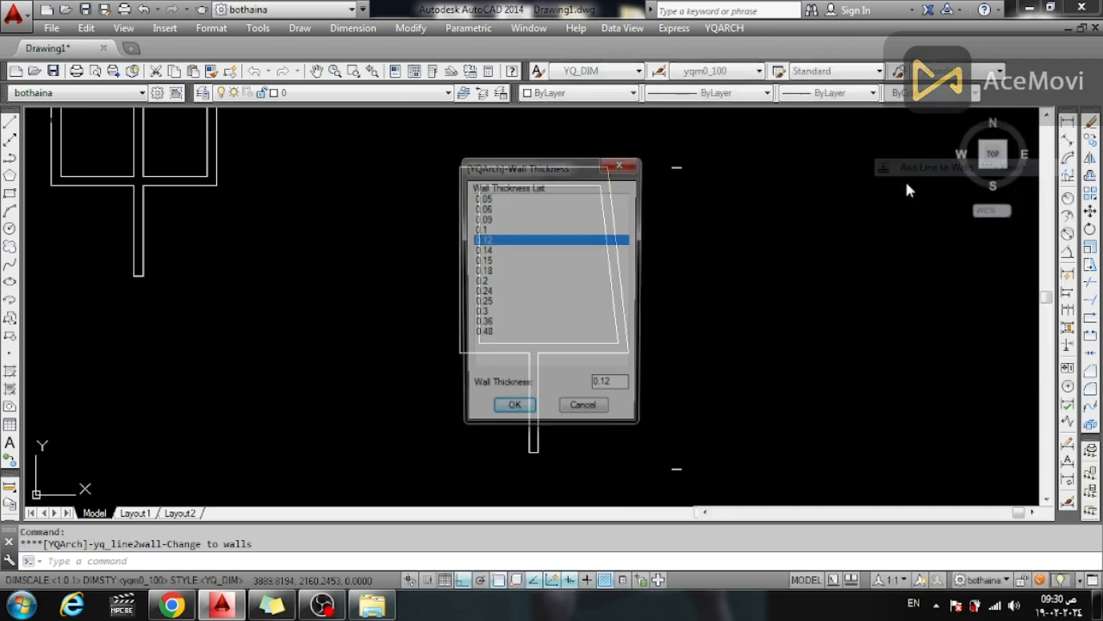
click(514, 413)
click(617, 268)
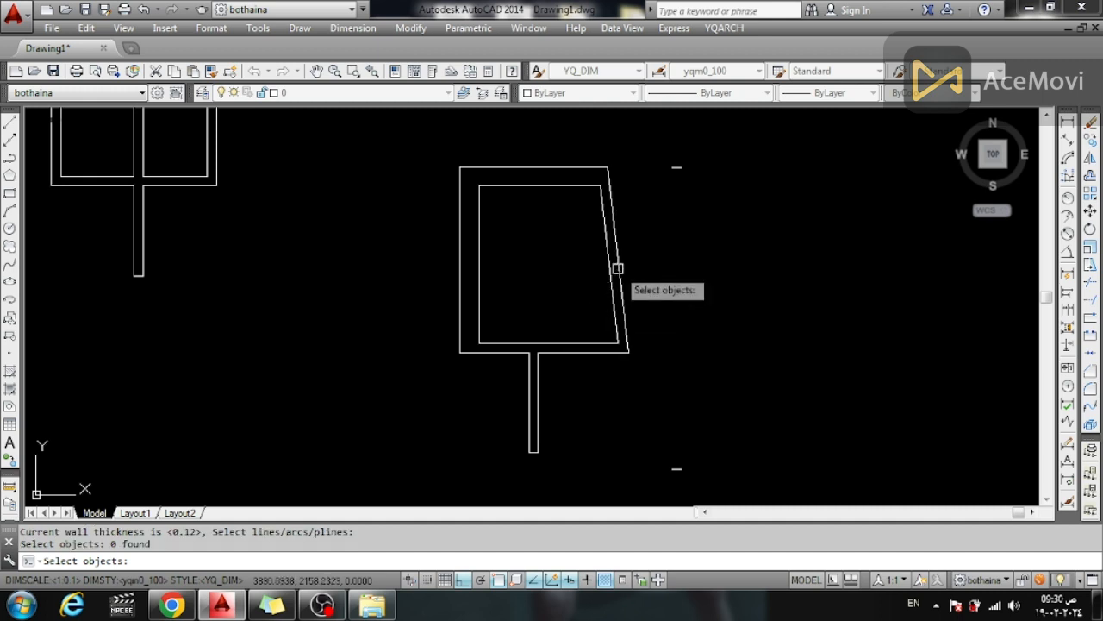
click(651, 248)
click(564, 287)
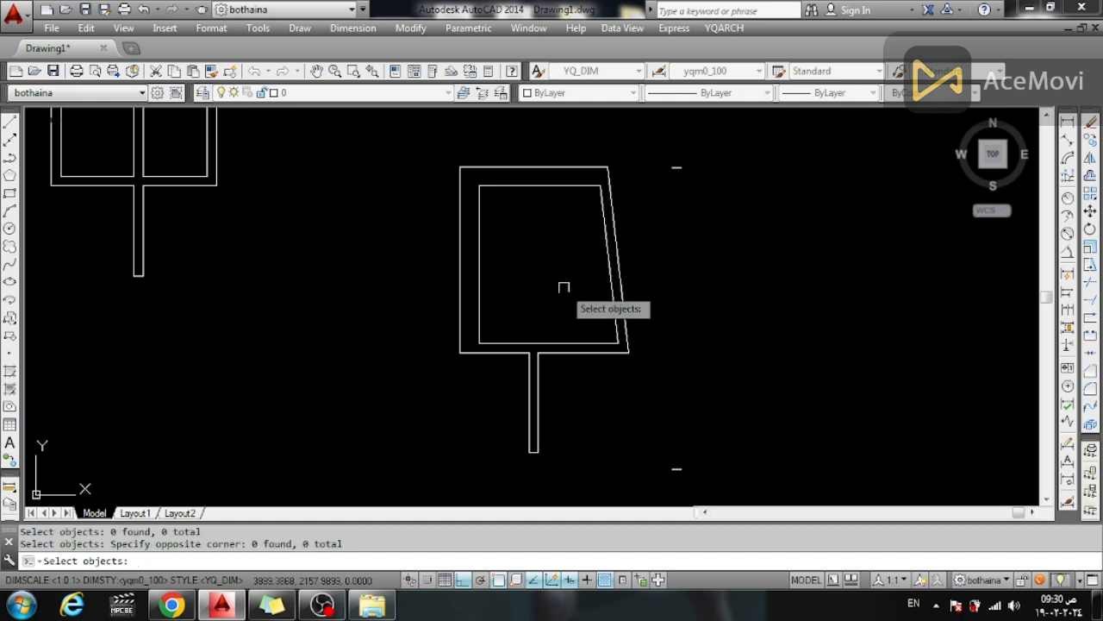
click(608, 270)
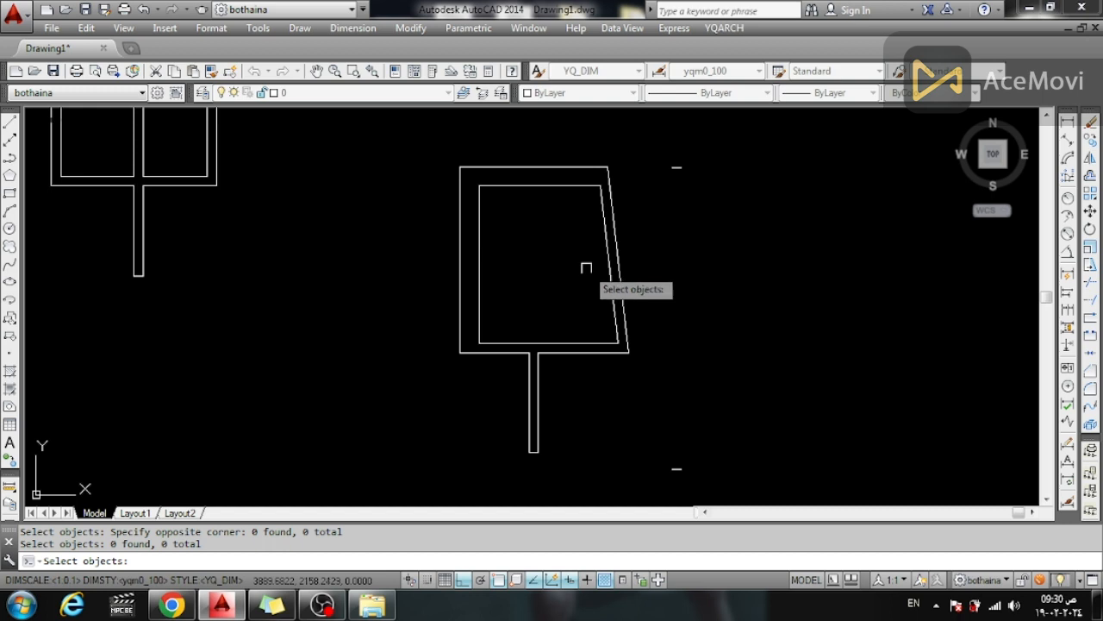
key(Escape)
Step: Draw a horizontal axis line 2 units long in the empty area left of the slanted-wall room
click(724, 28)
mouse_move(741, 72)
click(939, 72)
click(228, 308)
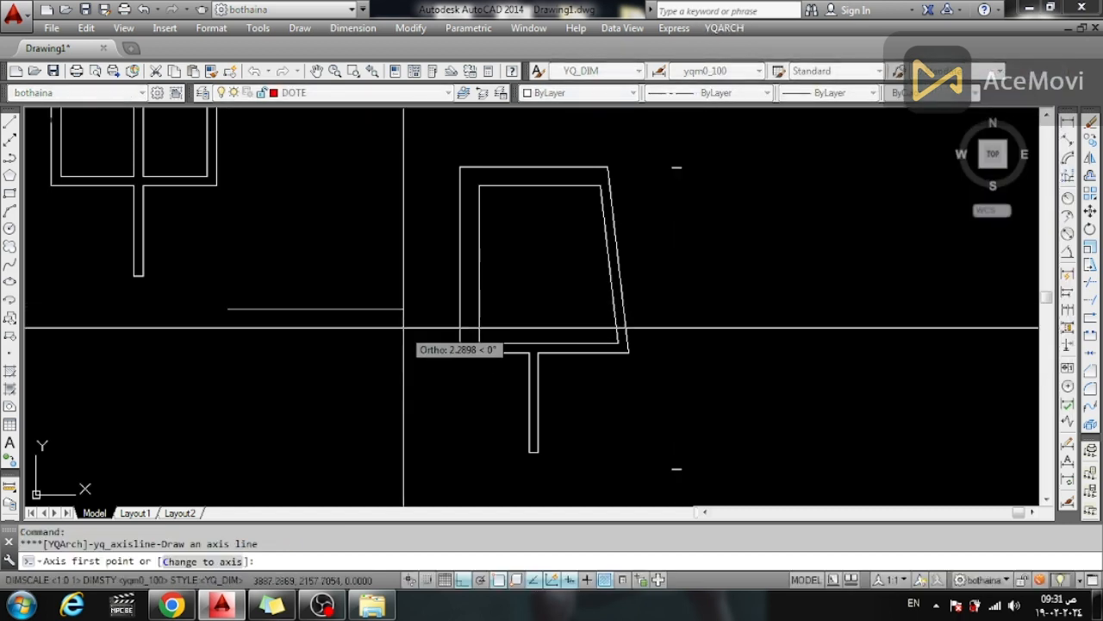
text(2)
key(Return)
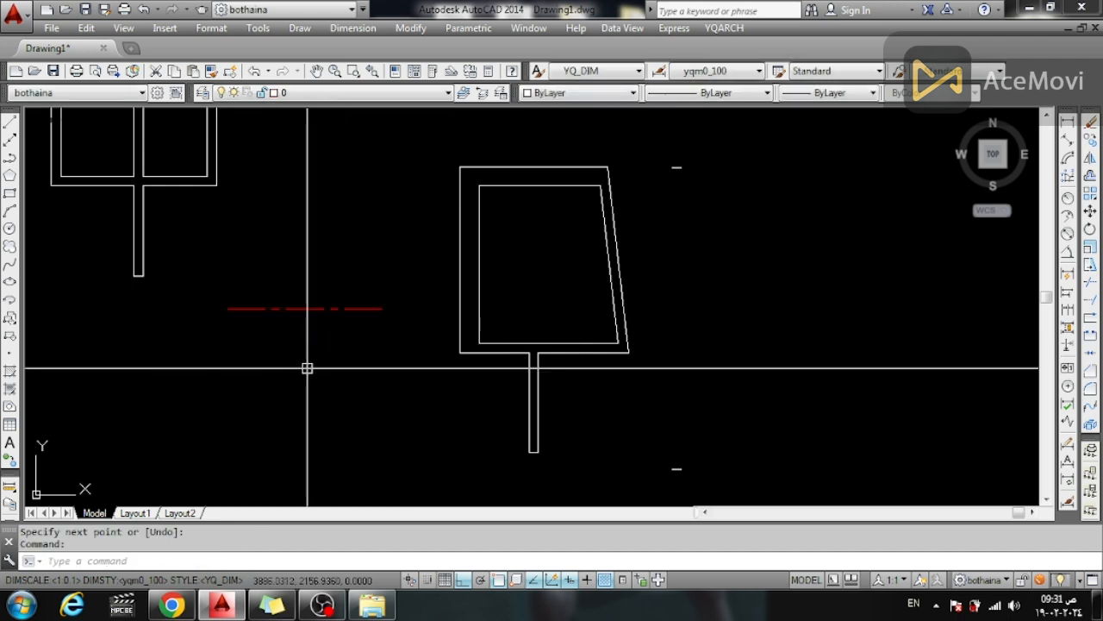
Step: Convert the new horizontal axis line into a wall with a thickness of 0.12 using Axis Line to Walls
click(724, 28)
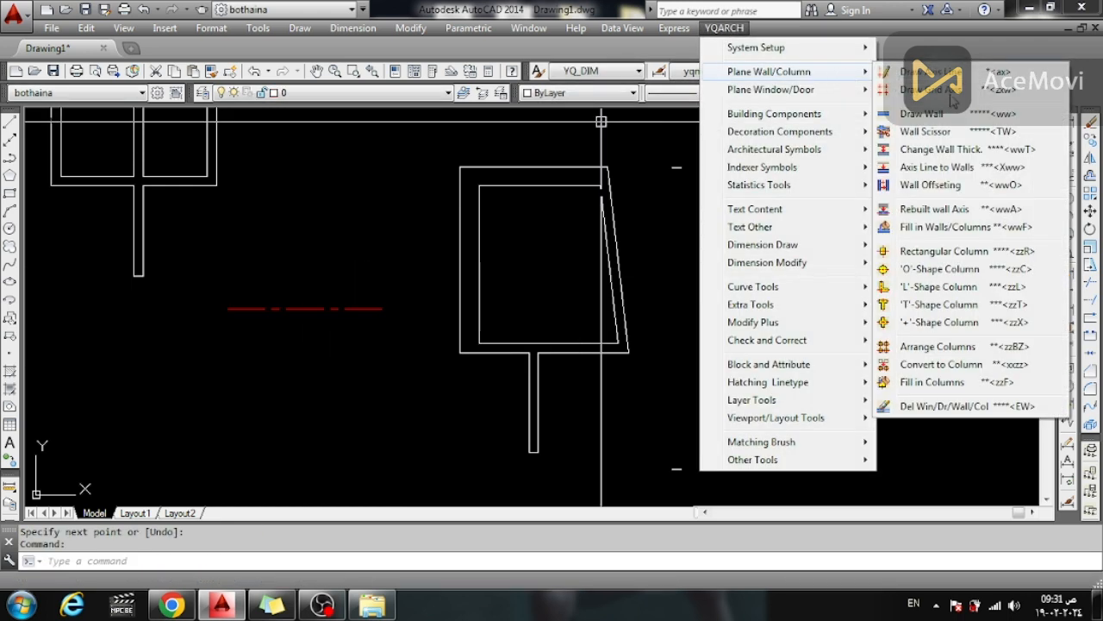
click(931, 167)
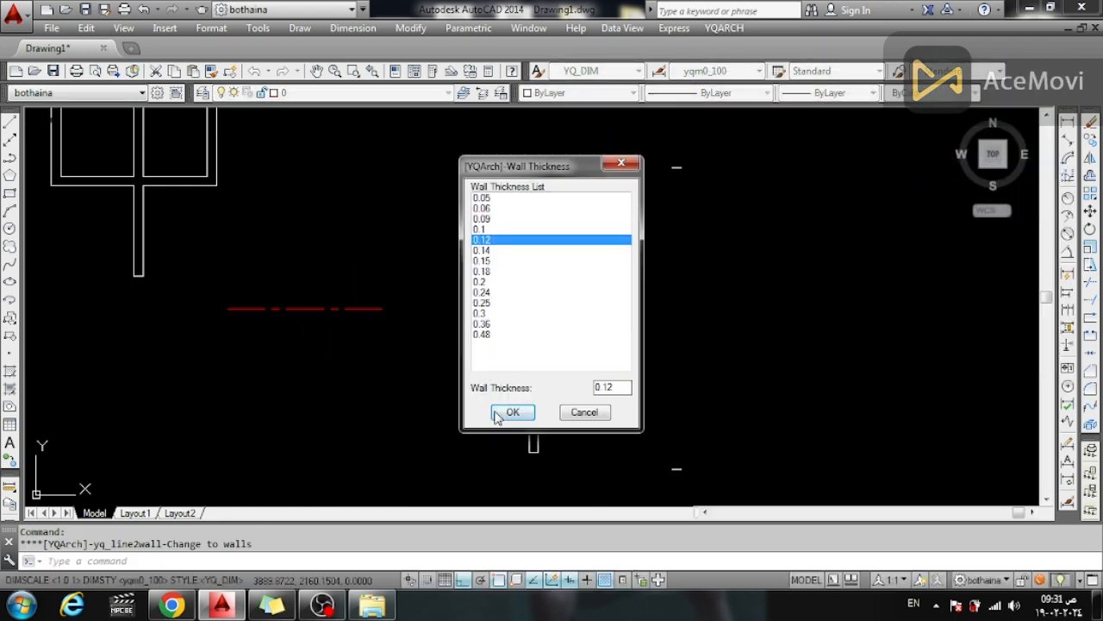
click(512, 412)
click(330, 309)
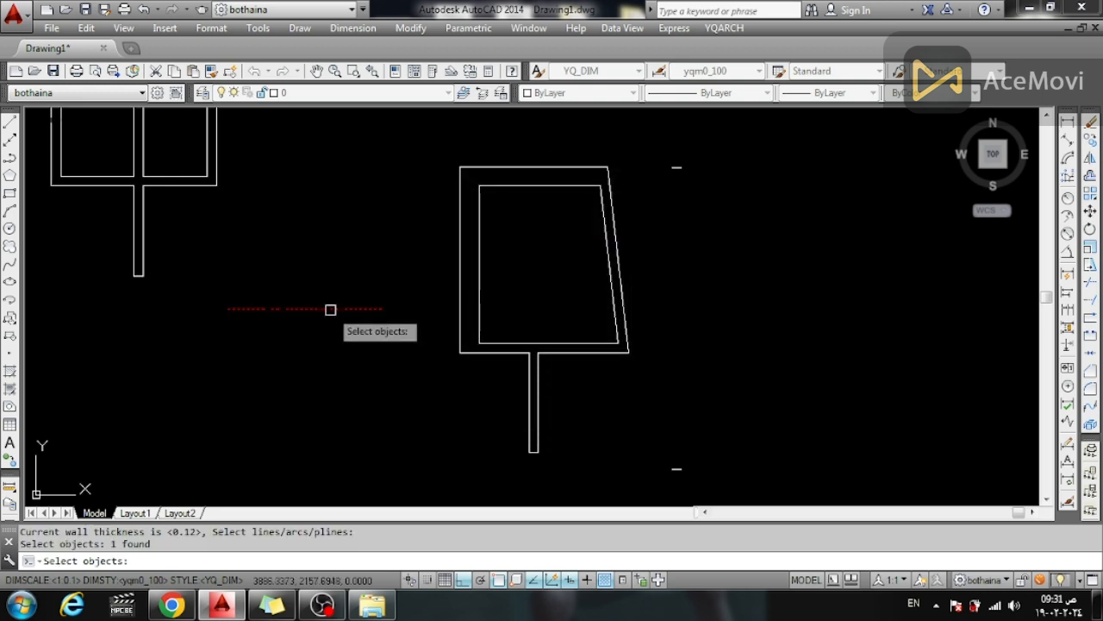
key(Return)
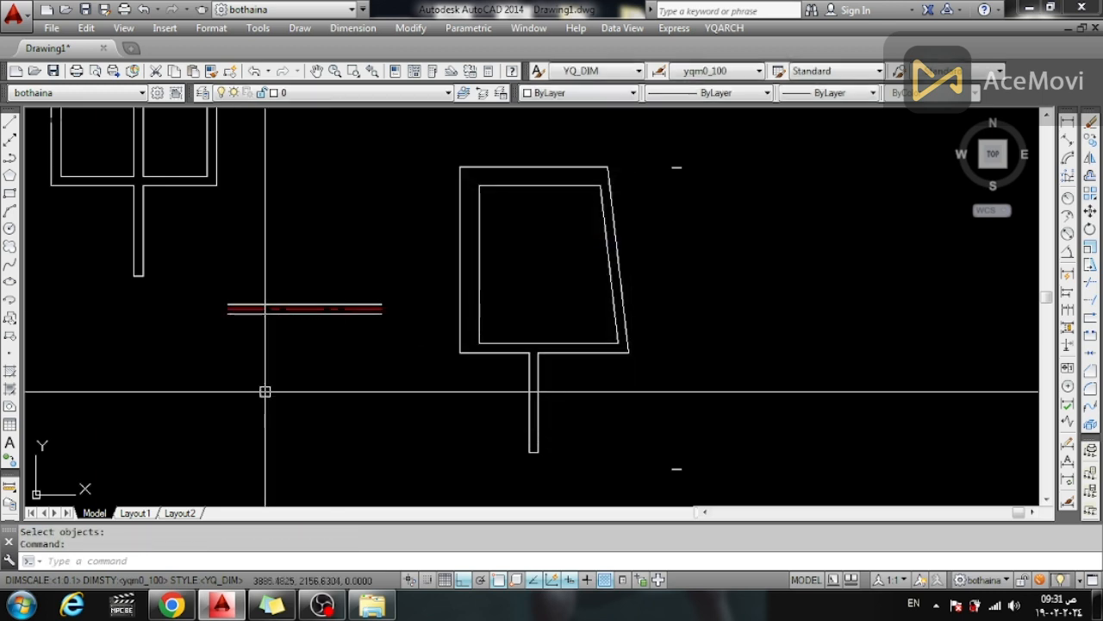
Step: Offset the new horizontal wall downward by a distance of 3 with Wall Offseting
scroll(274, 317, up, 6)
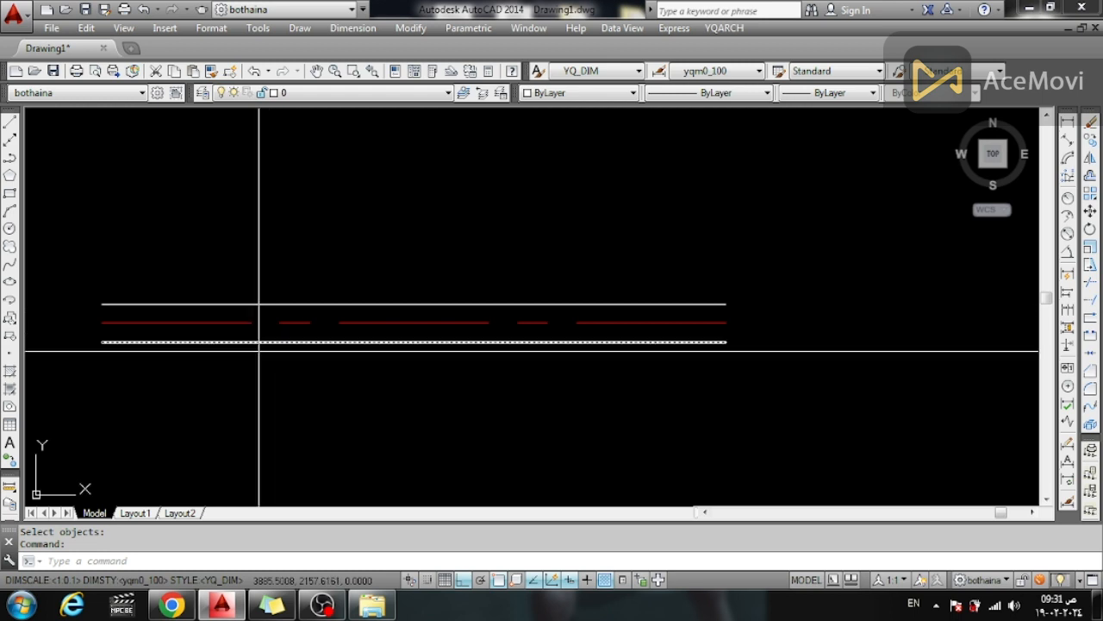
click(724, 27)
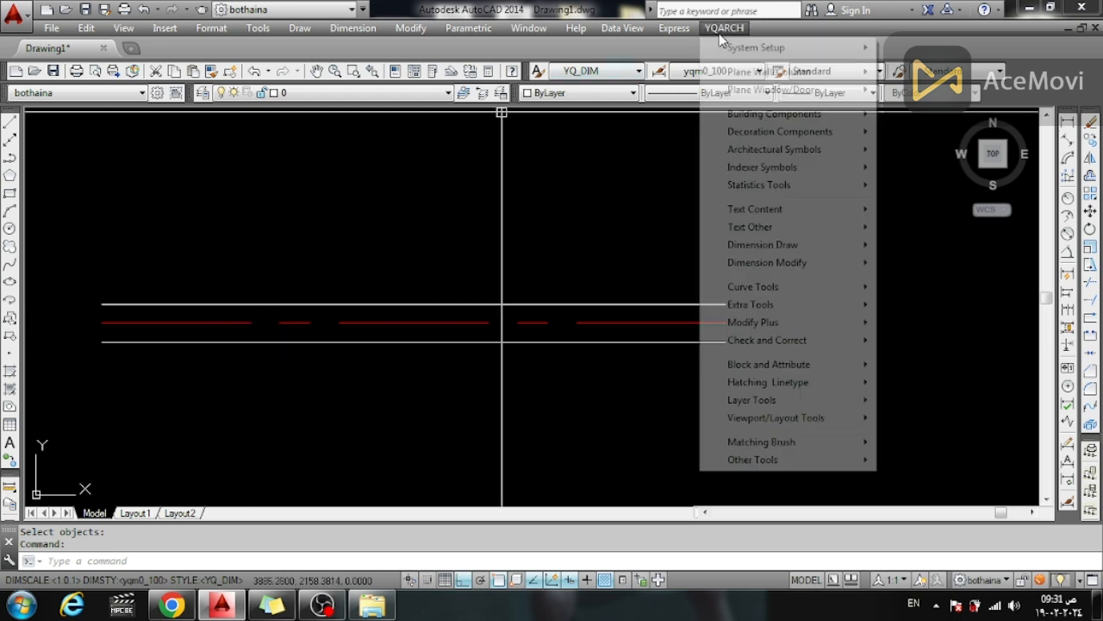
mouse_move(845, 75)
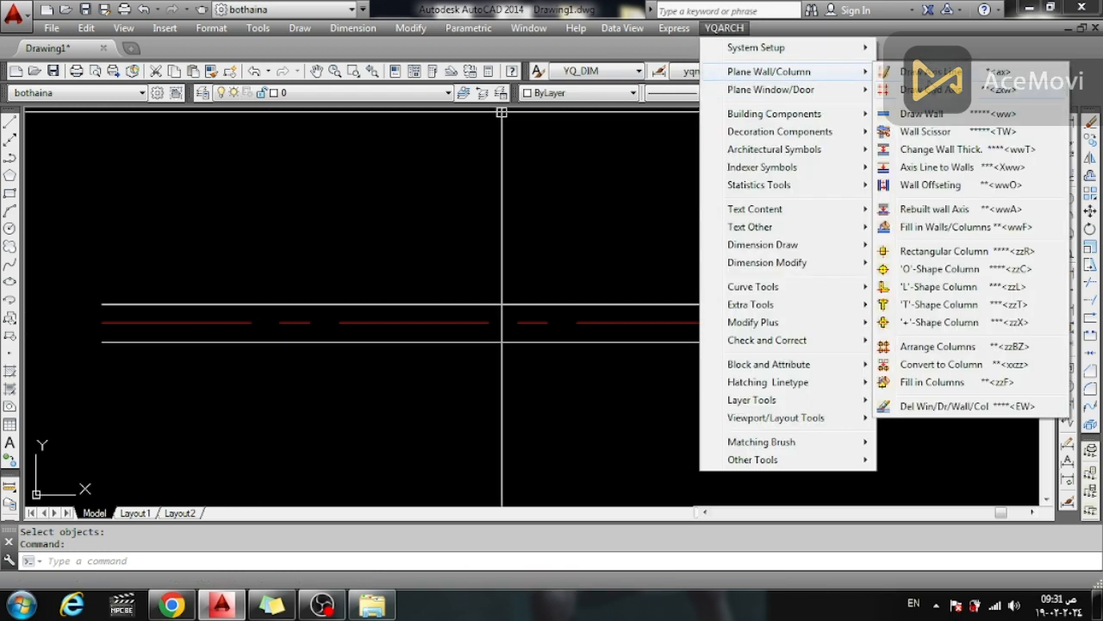
click(942, 191)
scroll(470, 186, down, 2)
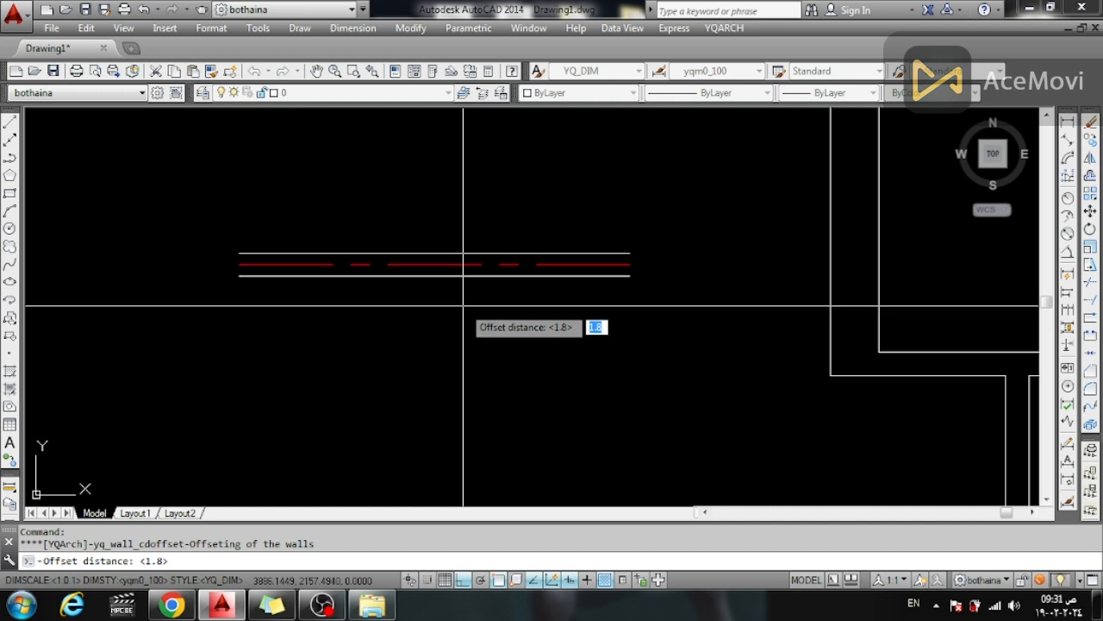
text(3)
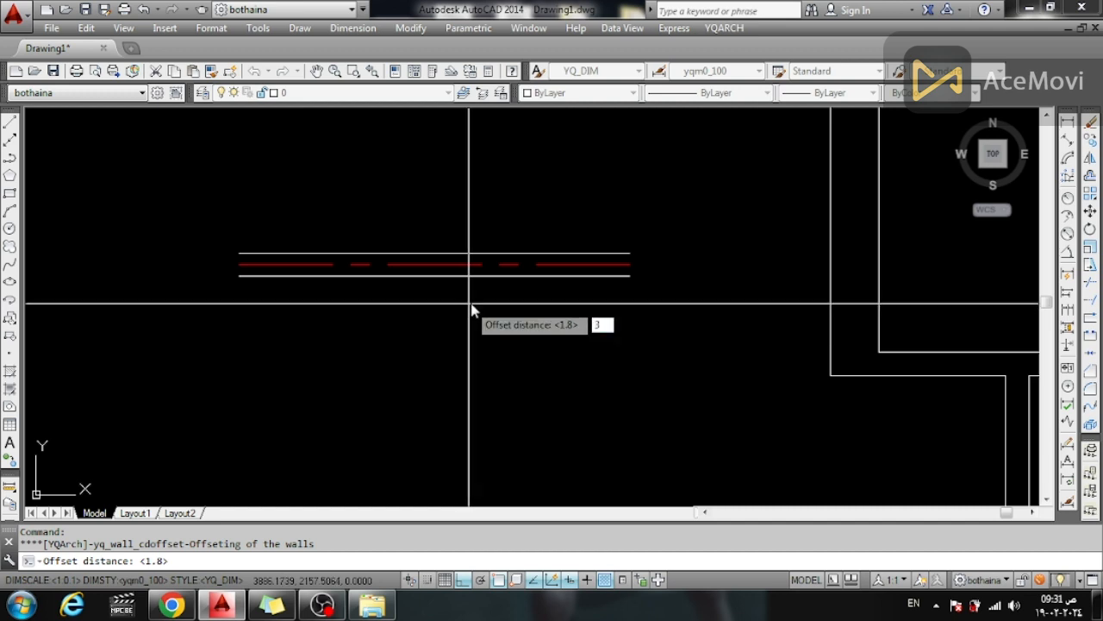
key(Return)
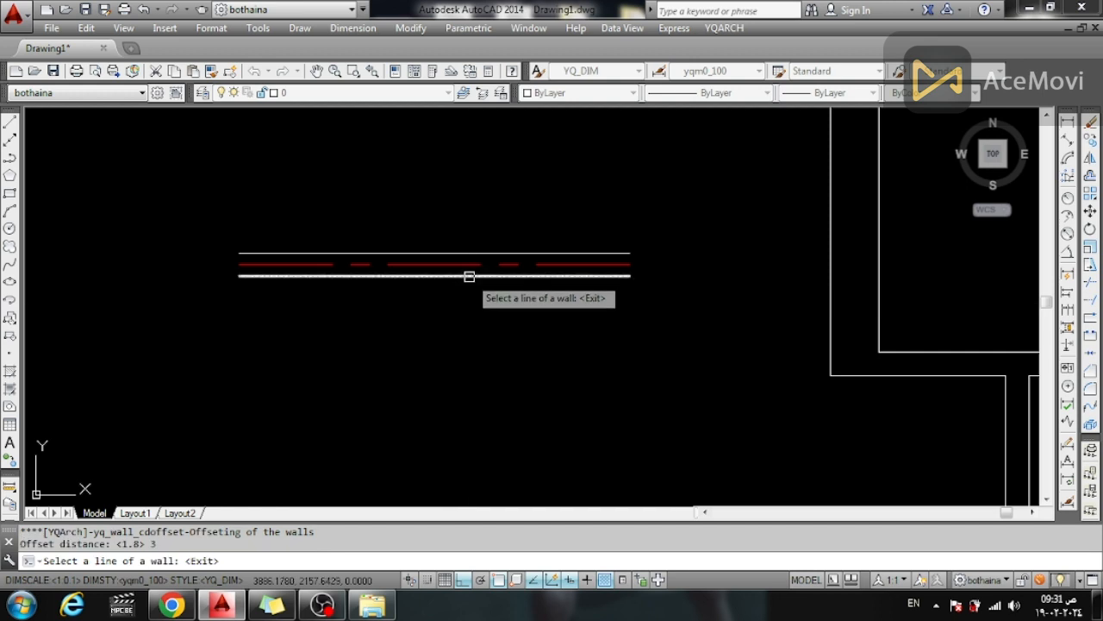
click(469, 276)
scroll(469, 316, down, 5)
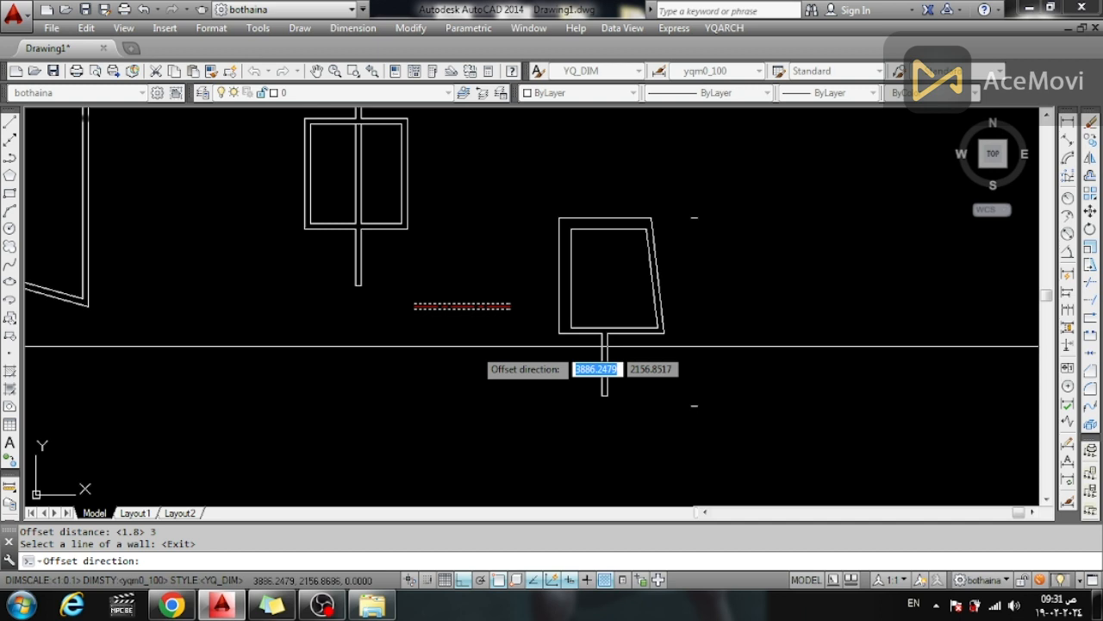
click(603, 392)
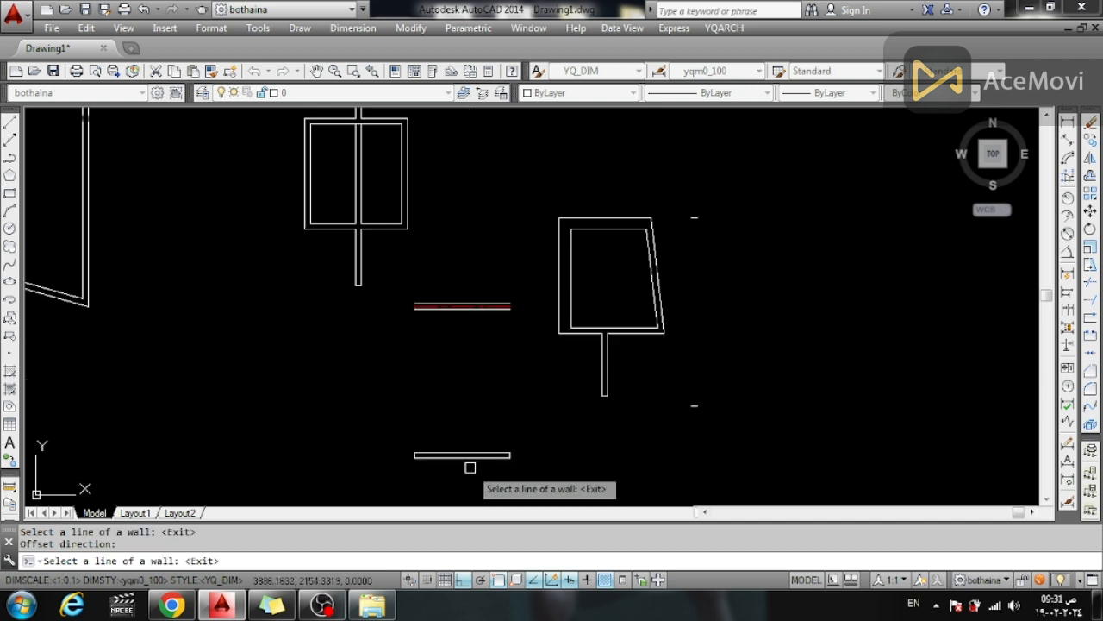
key(Escape)
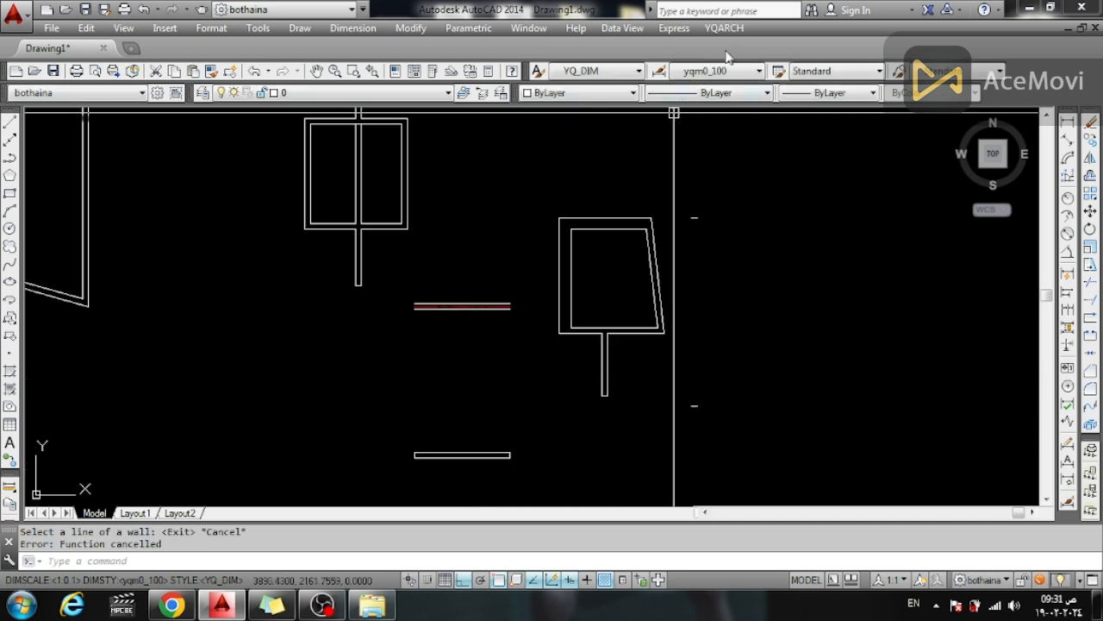
Step: Rebuild the axis line of the slanted-wall room's left wall with Rebuilt wall Axis
click(730, 28)
mouse_move(841, 77)
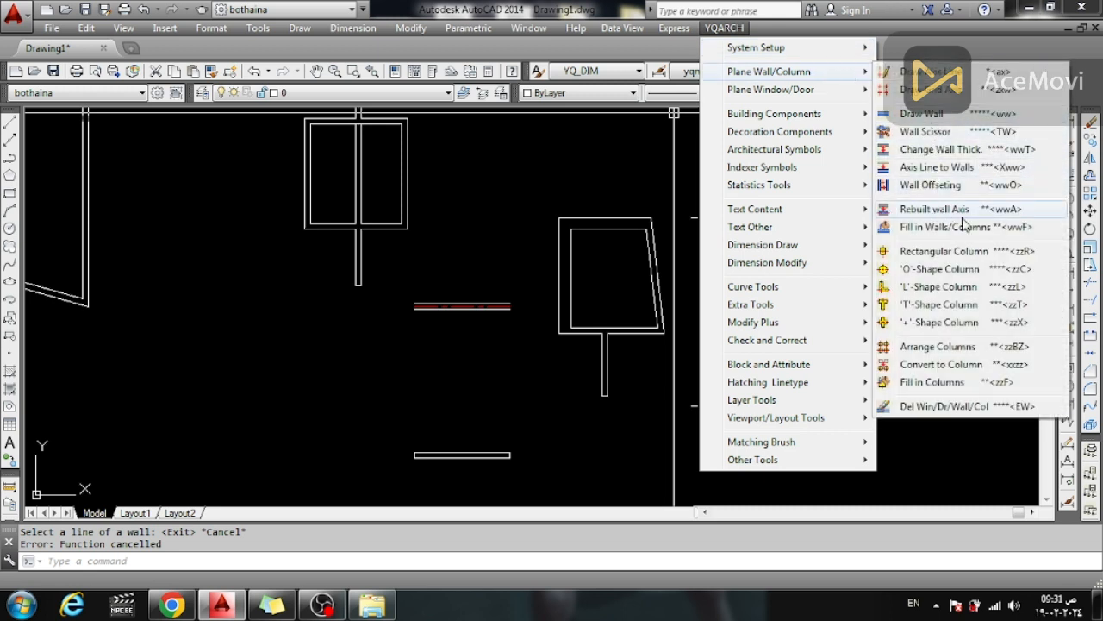
click(975, 214)
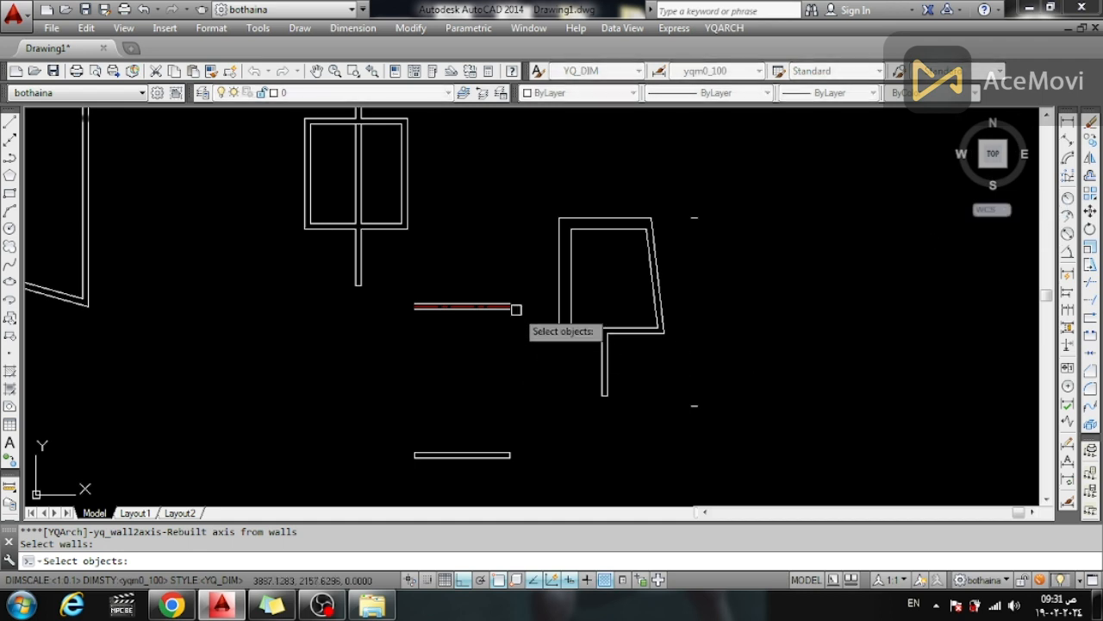
scroll(561, 285, up, 4)
click(604, 255)
click(513, 300)
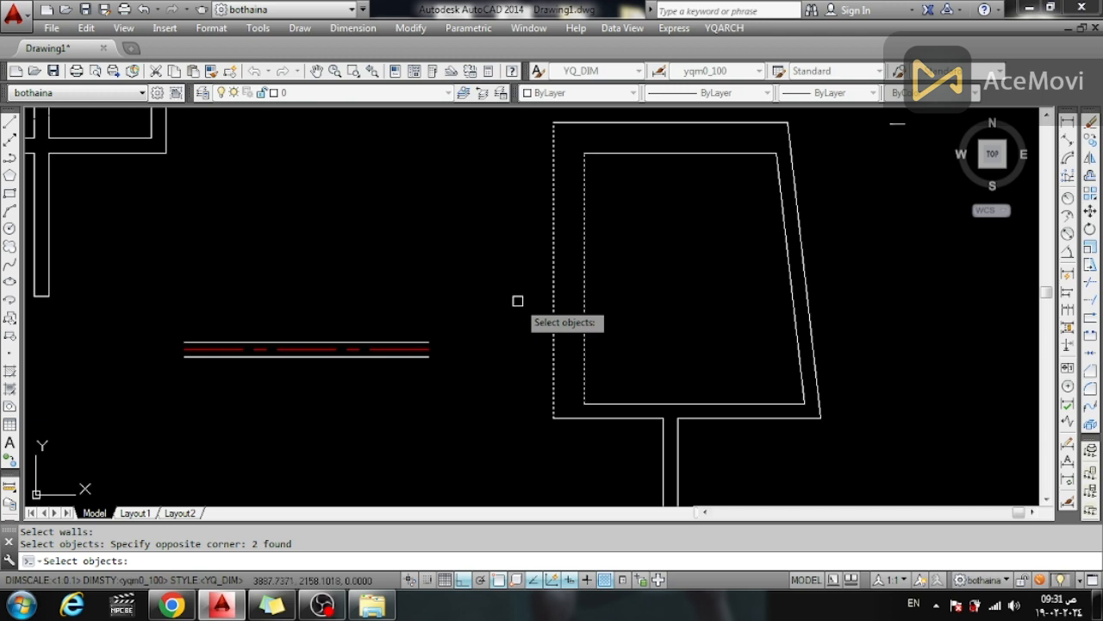
key(Return)
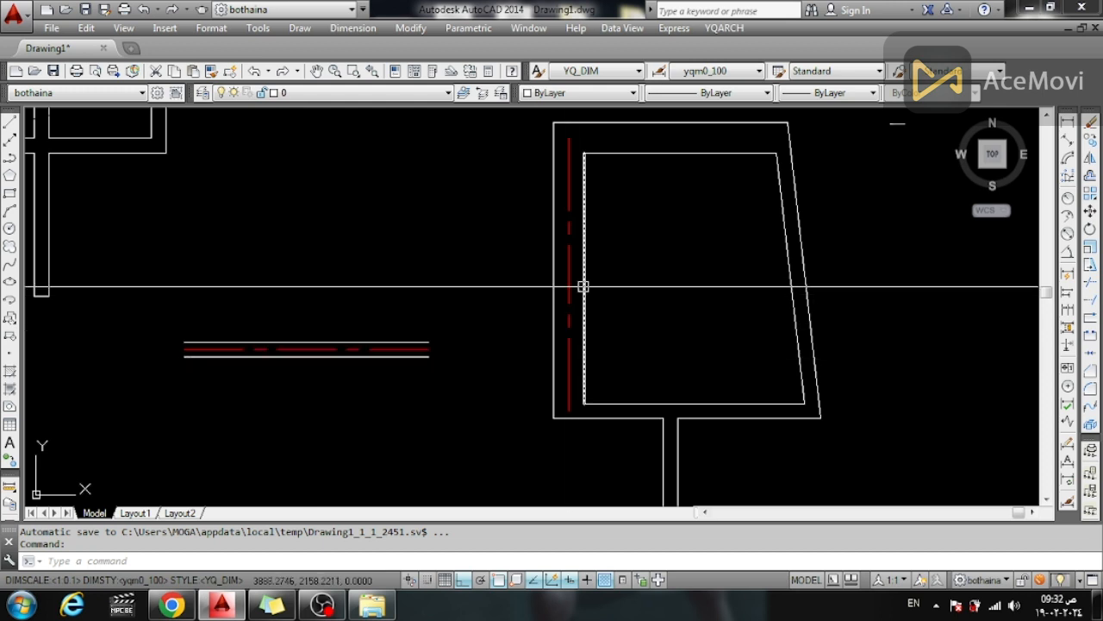
Step: Fill all walls of the slanted-wall room, including the lower stub, with solid hatch using Fill in Walls/Columns
click(724, 28)
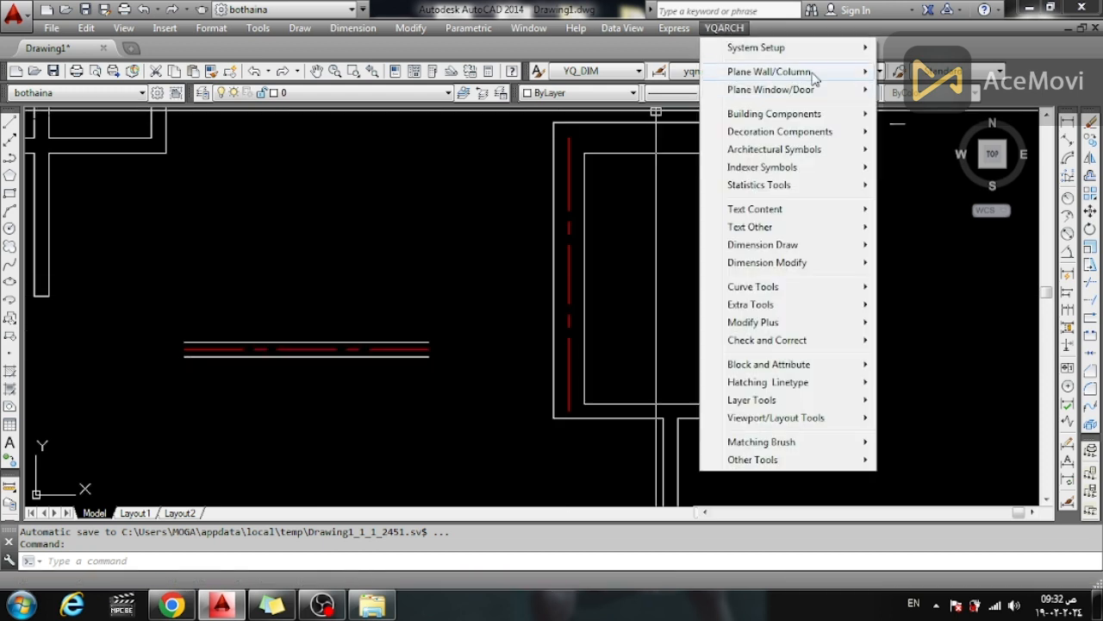
mouse_move(831, 71)
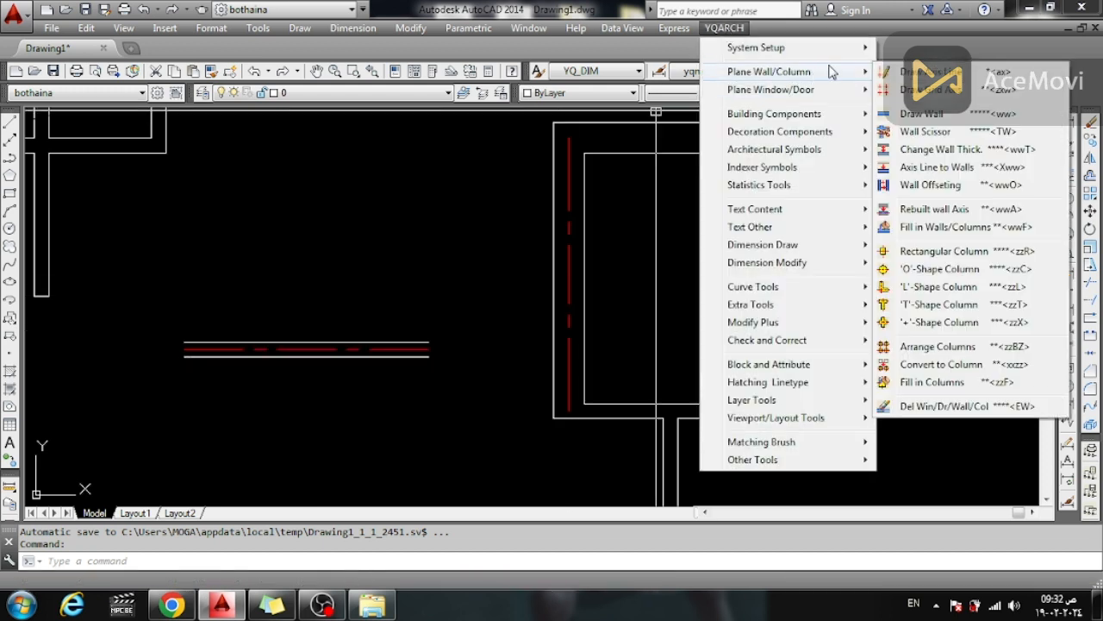
click(942, 227)
scroll(622, 278, down, 2)
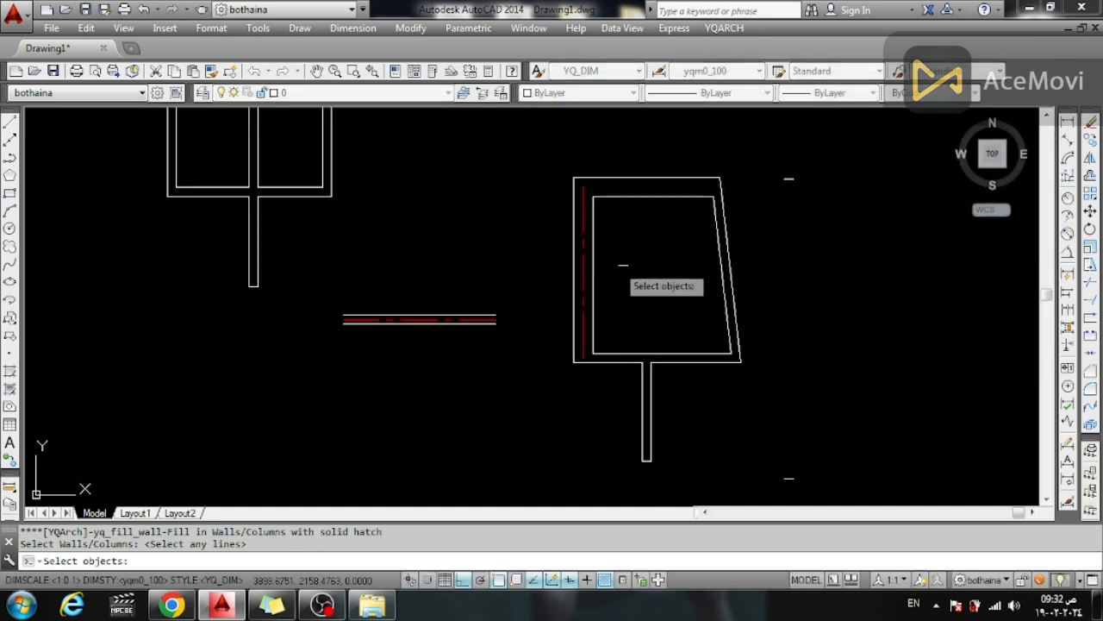
click(694, 156)
click(709, 151)
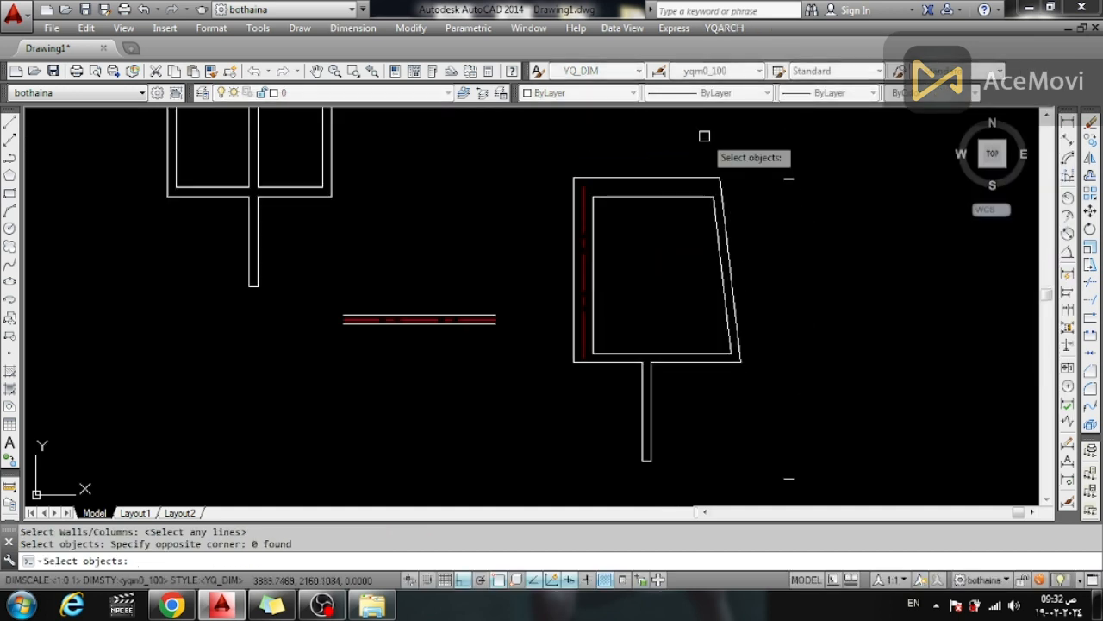
click(760, 156)
click(530, 482)
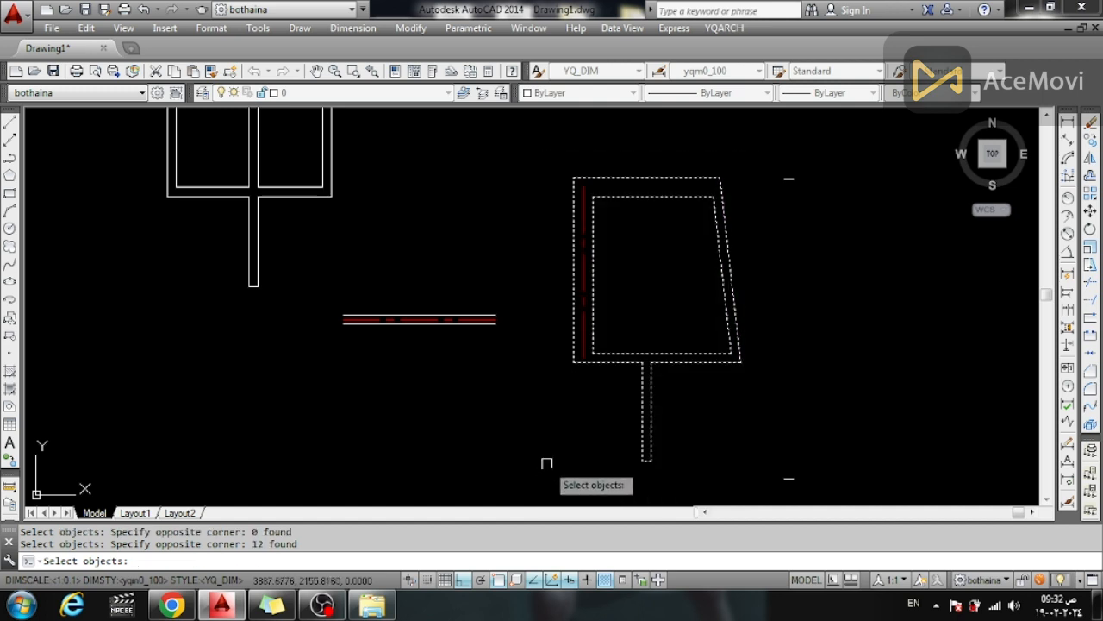
key(Return)
Step: Delete the hatch fills from the slanted-wall room's interior and its walls
click(599, 300)
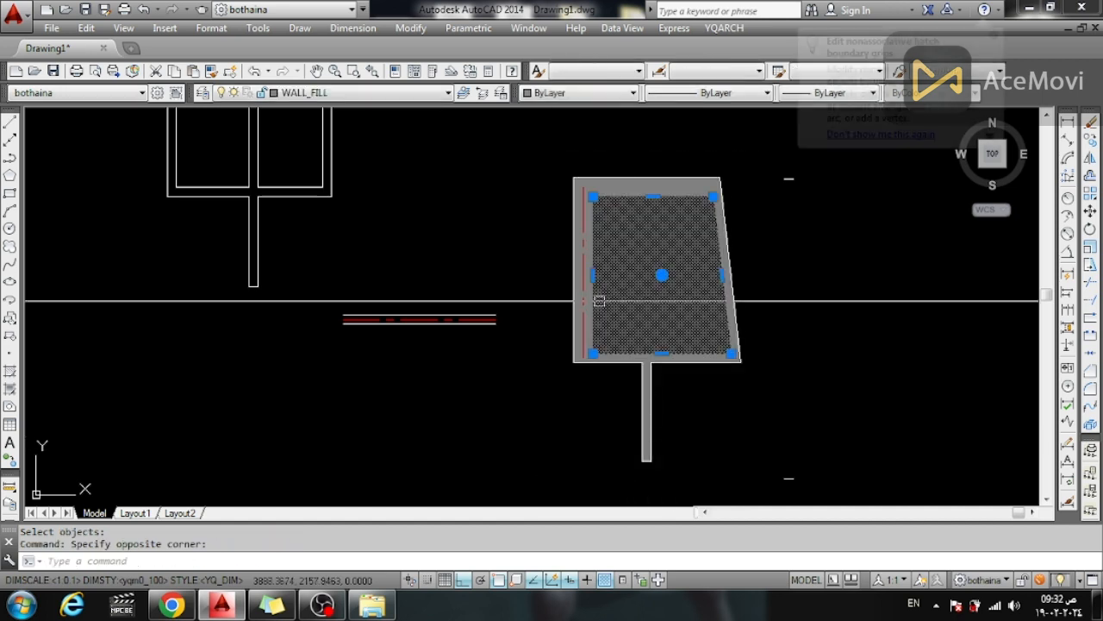
key(Delete)
click(615, 302)
key(Delete)
Step: Fill the standalone horizontal wall beside the slanted-wall room with solid hatch using Fill in Walls/Columns
scroll(661, 232, down, 2)
scroll(483, 341, down, 2)
scroll(160, 202, up, 2)
scroll(486, 259, down, 2)
scroll(567, 236, up, 2)
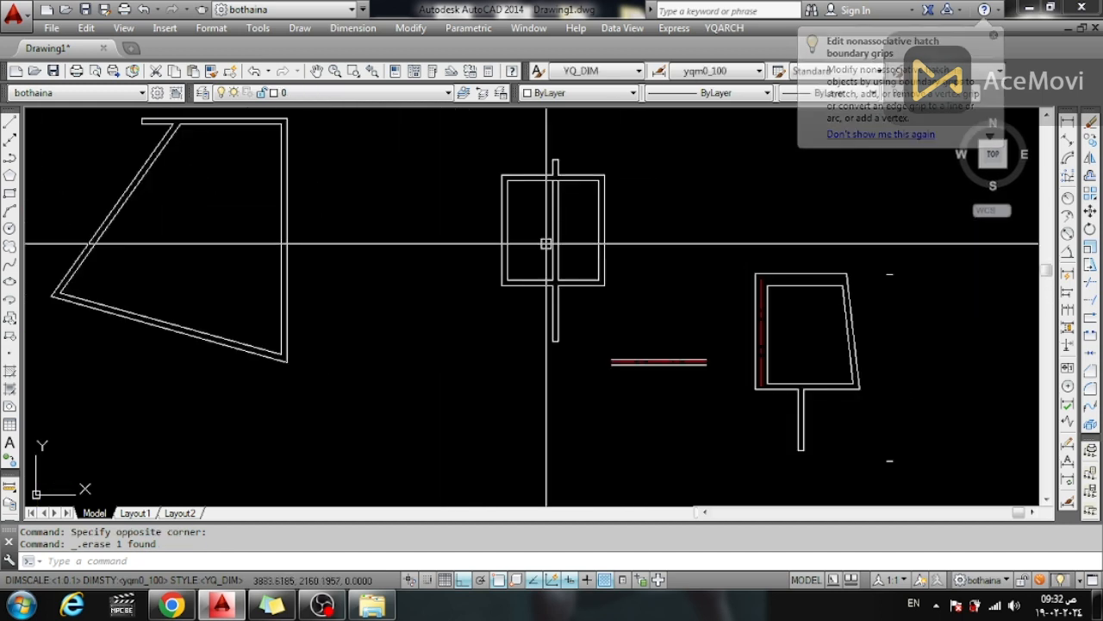
key(Escape)
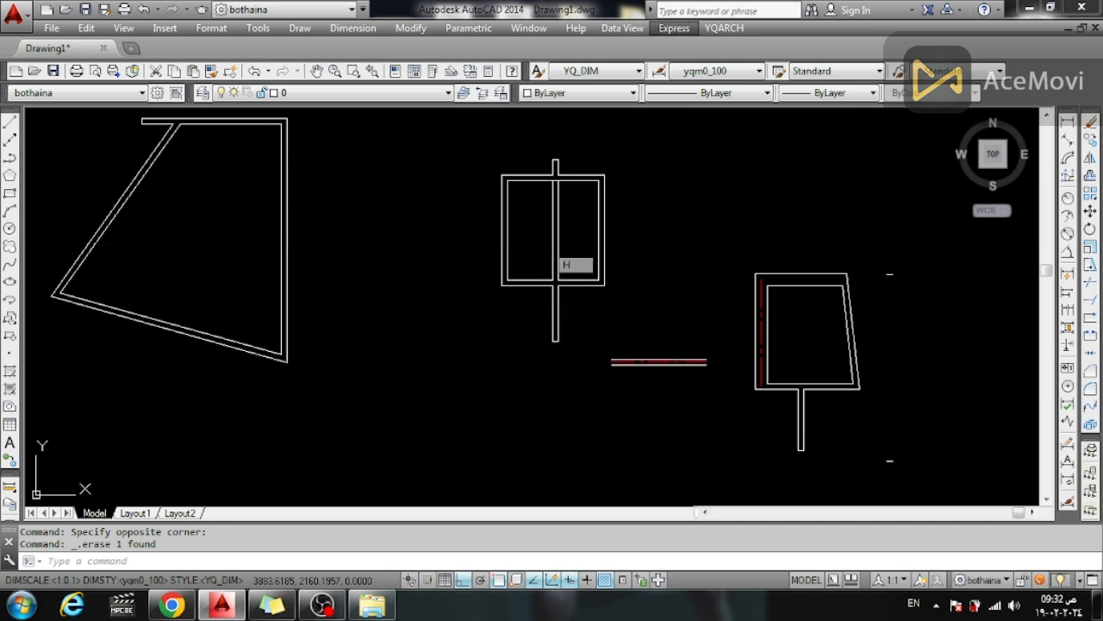
click(723, 29)
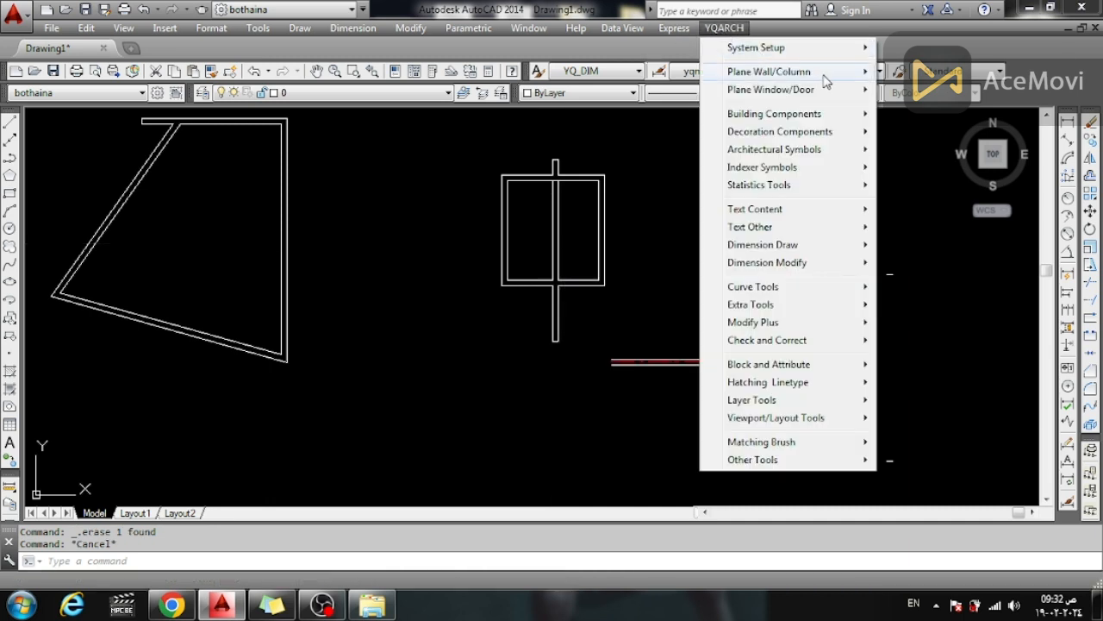
mouse_move(826, 78)
click(931, 228)
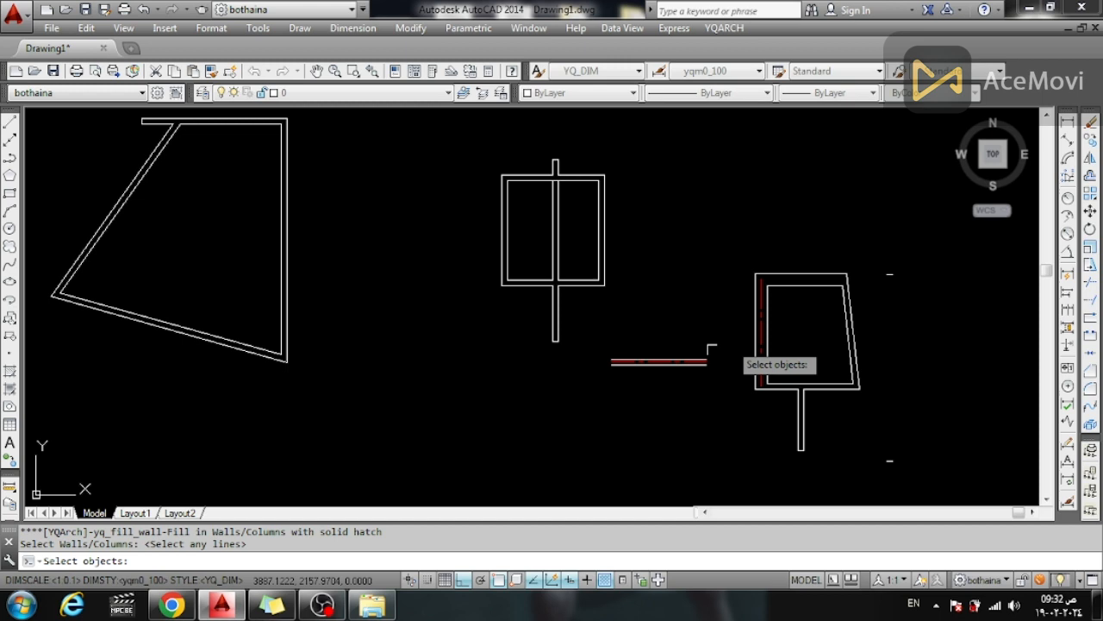
click(719, 352)
click(591, 403)
key(Return)
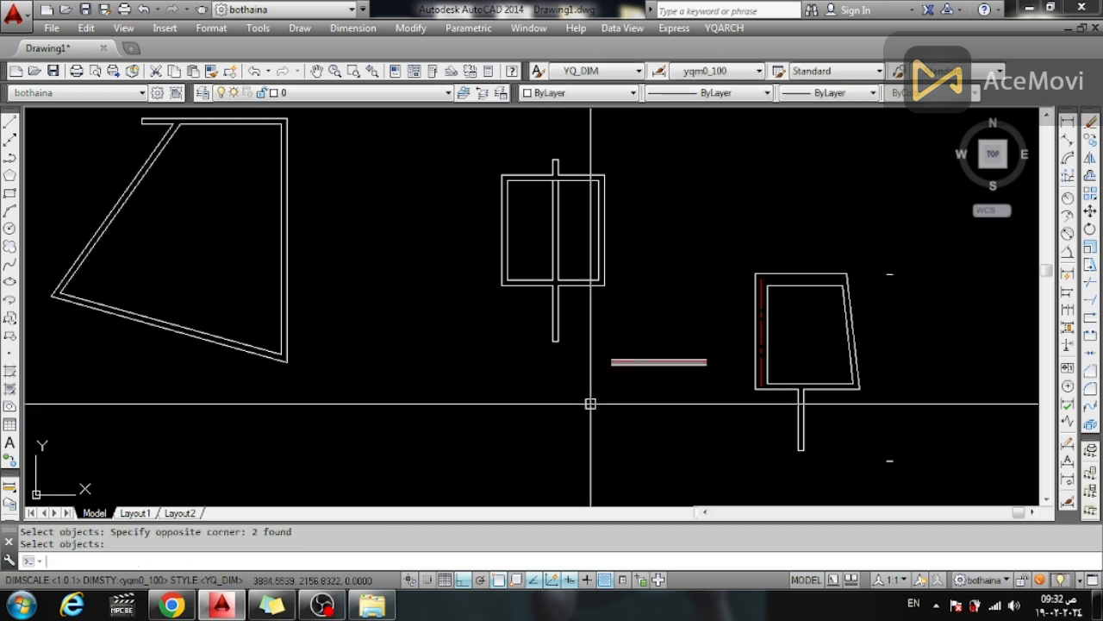
Step: Insert a filled Rectangular Column with size 0.3,1, centred on a point just above the standalone filled horizontal wall
scroll(679, 372, up, 5)
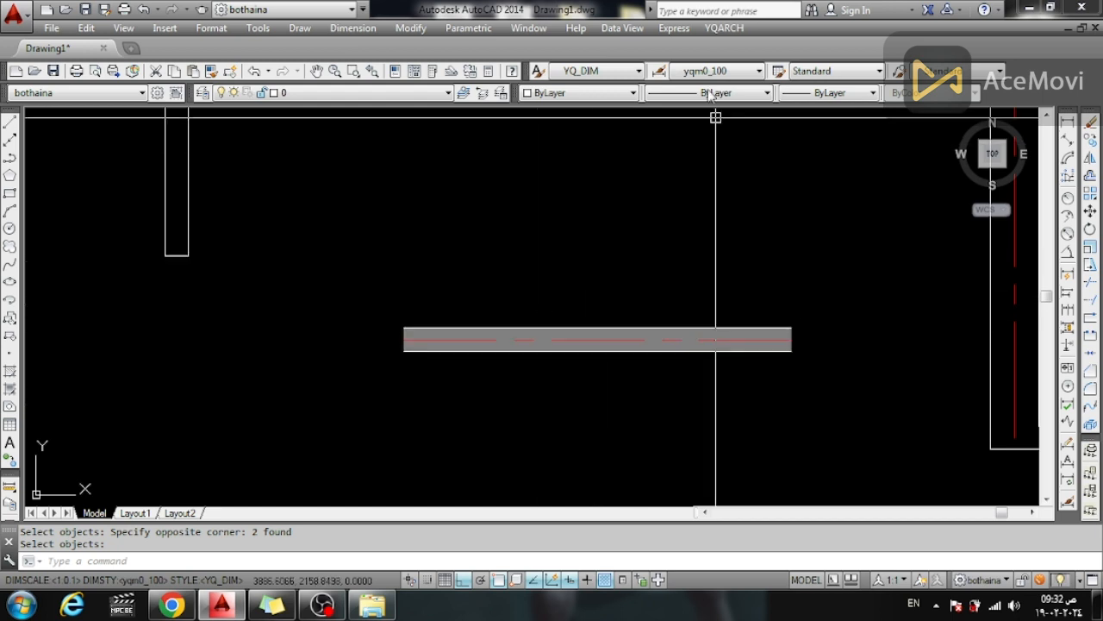
click(728, 29)
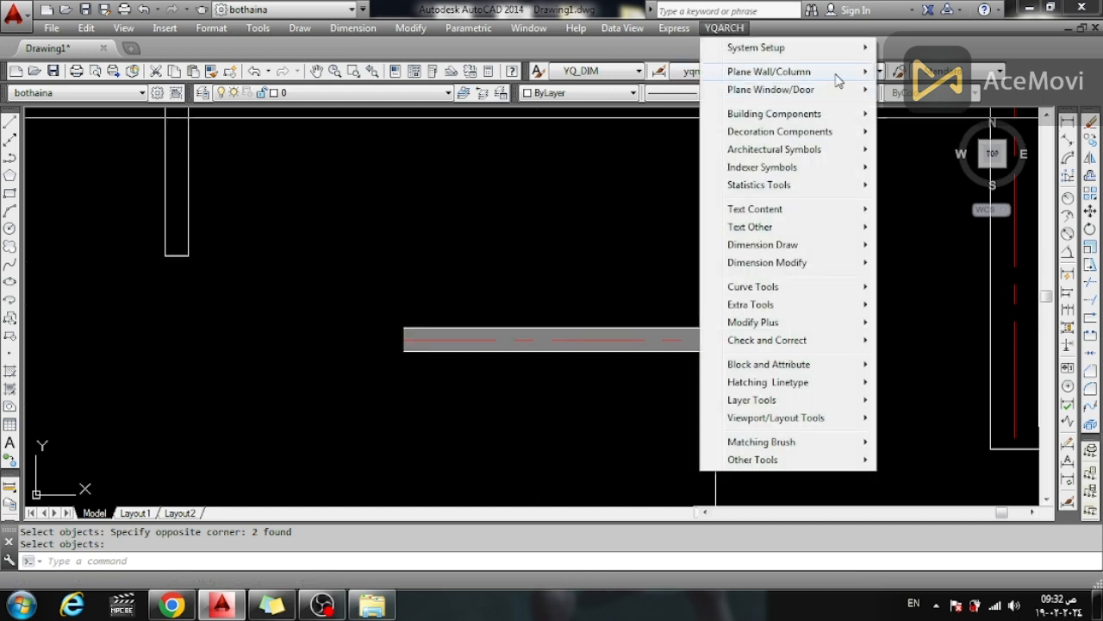
mouse_move(861, 77)
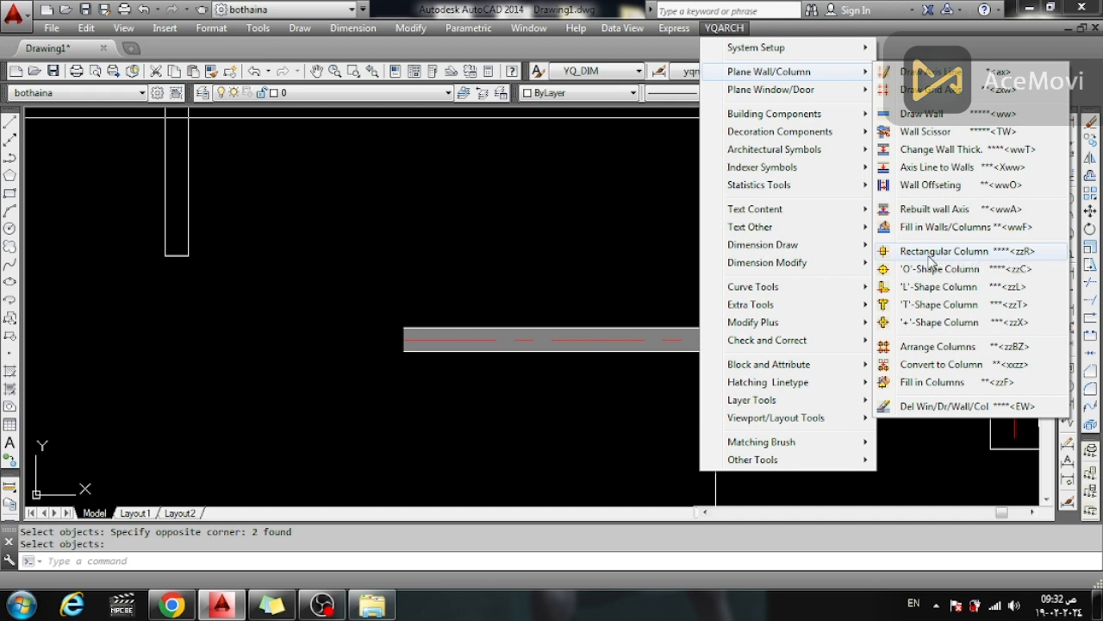
click(929, 255)
scroll(527, 231, down, 2)
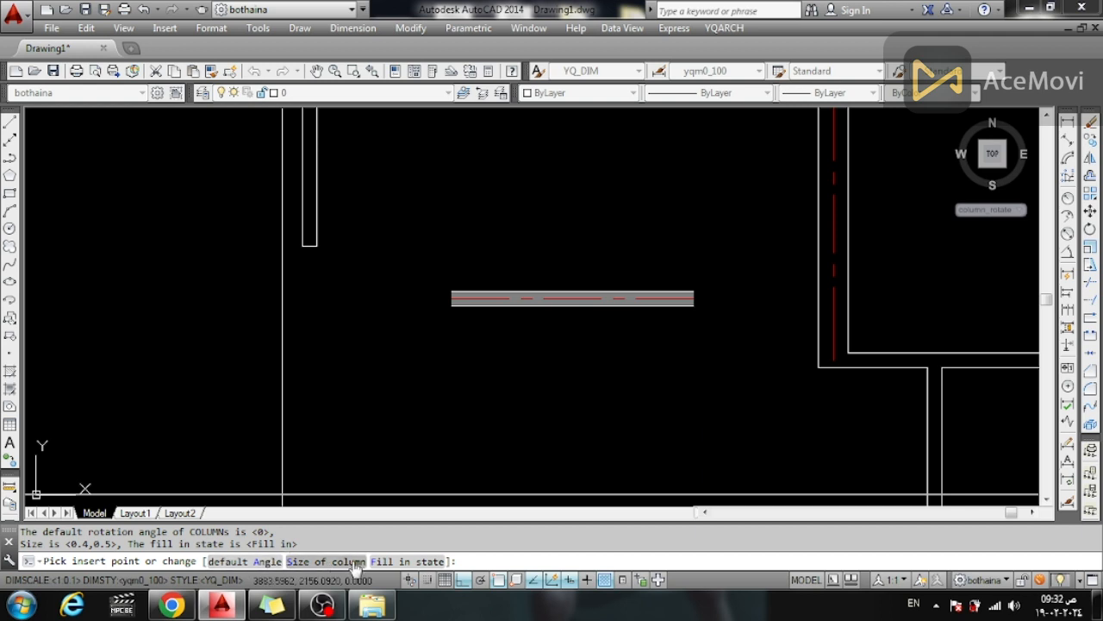
click(322, 563)
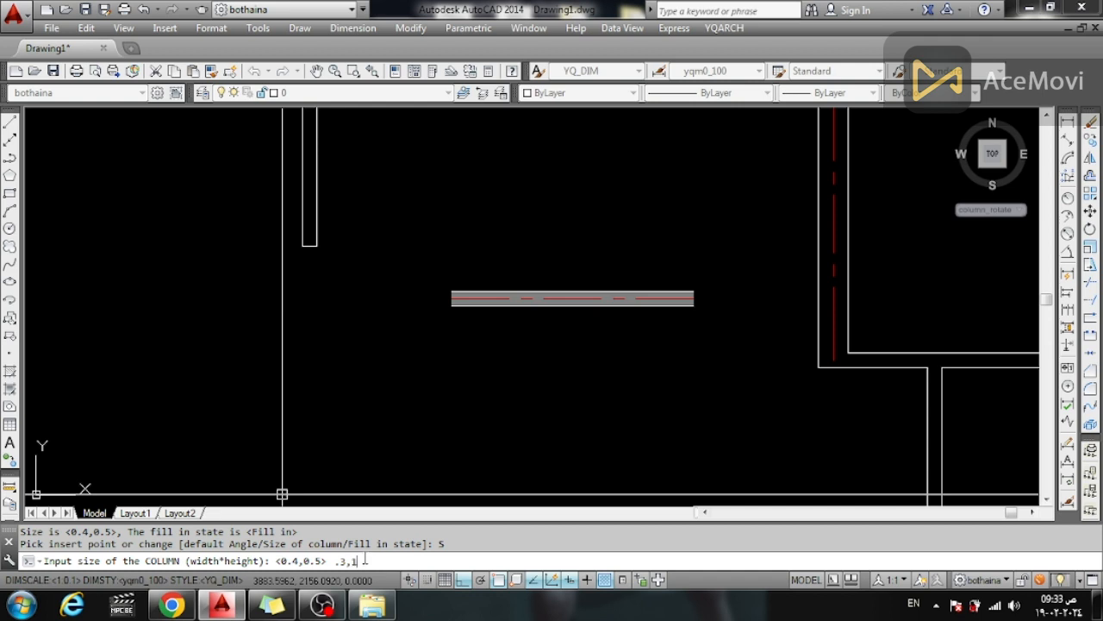
key(Return)
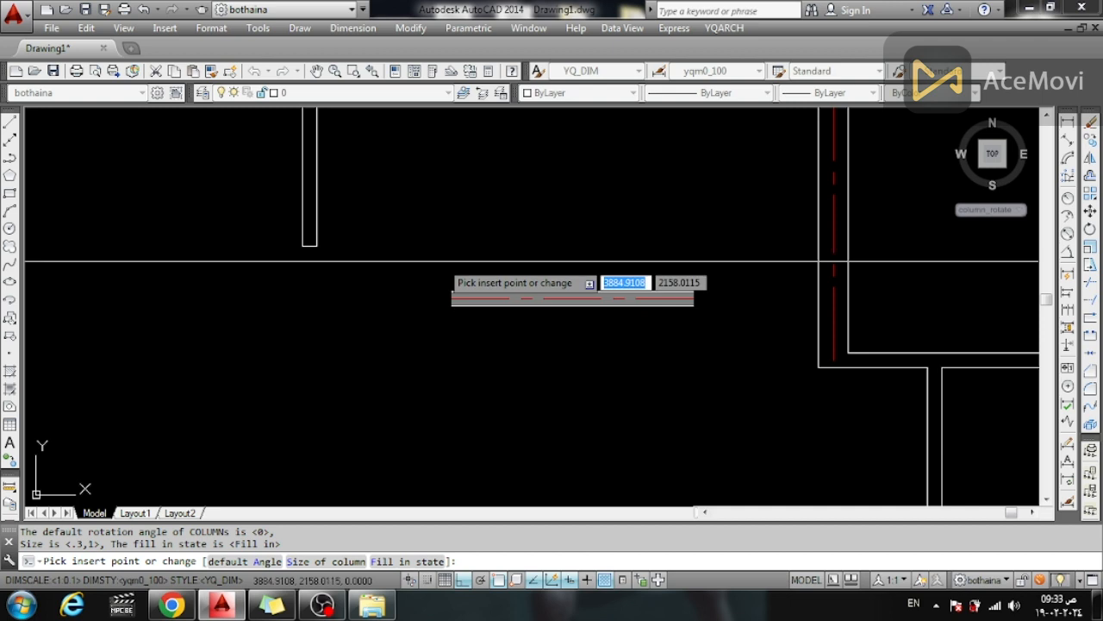
click(448, 184)
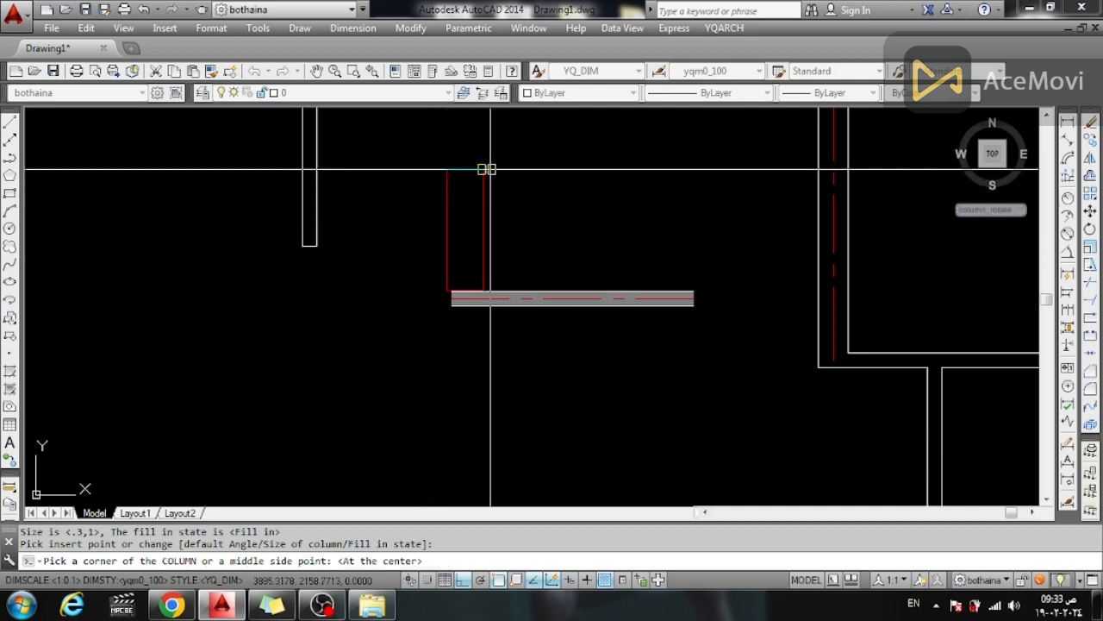
key(Return)
Step: Add linear dimensions to the rectangular column for its height and its width
scroll(352, 298, down, 1)
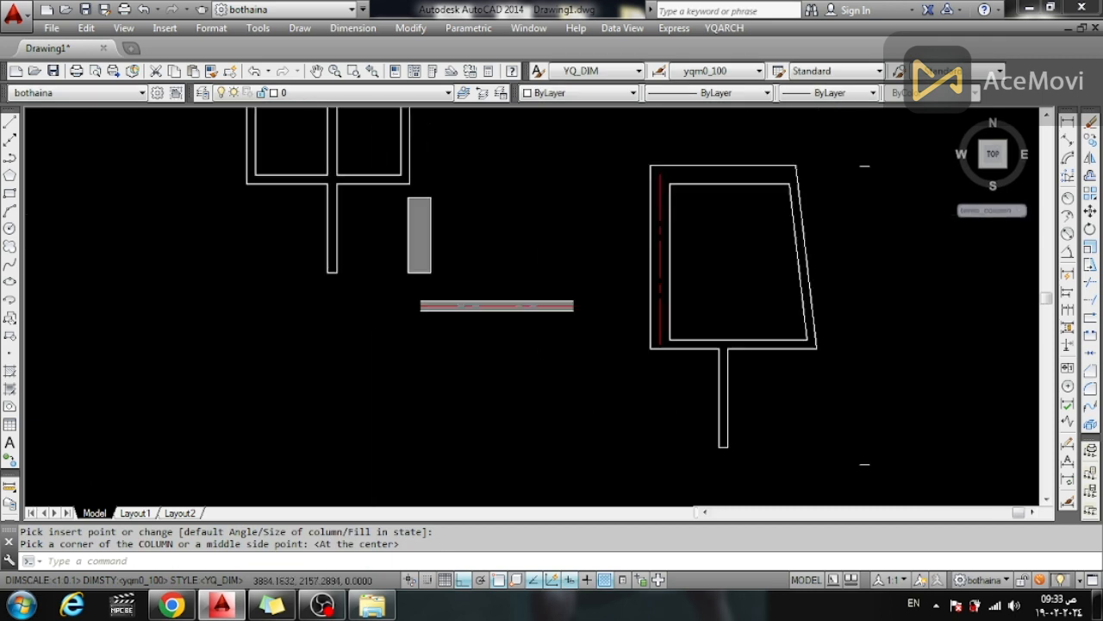
scroll(393, 280, up, 1)
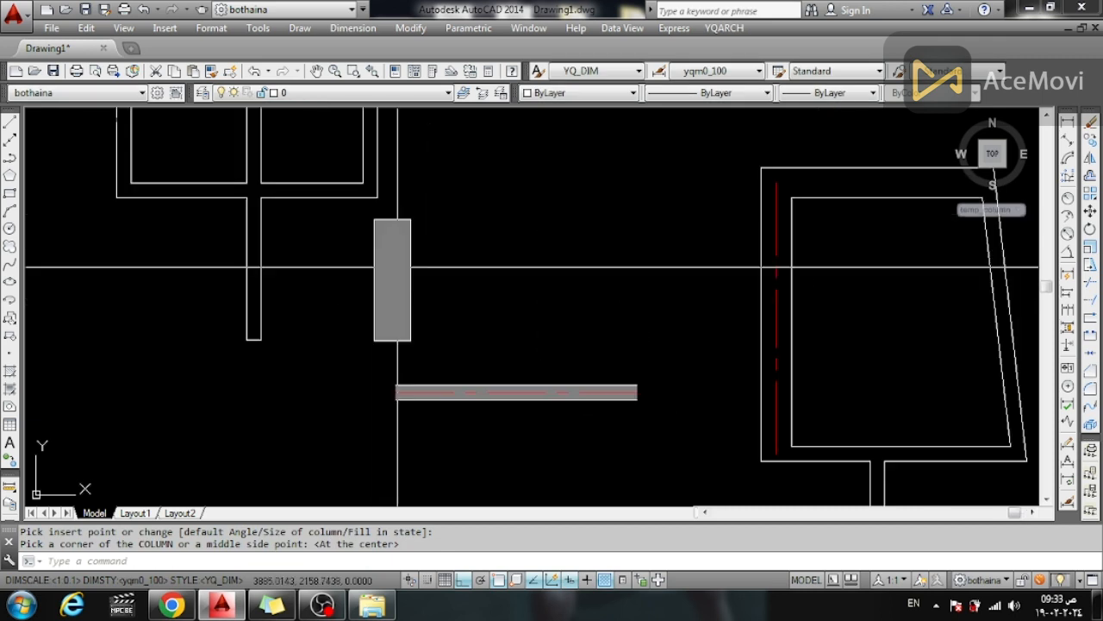
click(1068, 123)
click(375, 339)
click(374, 221)
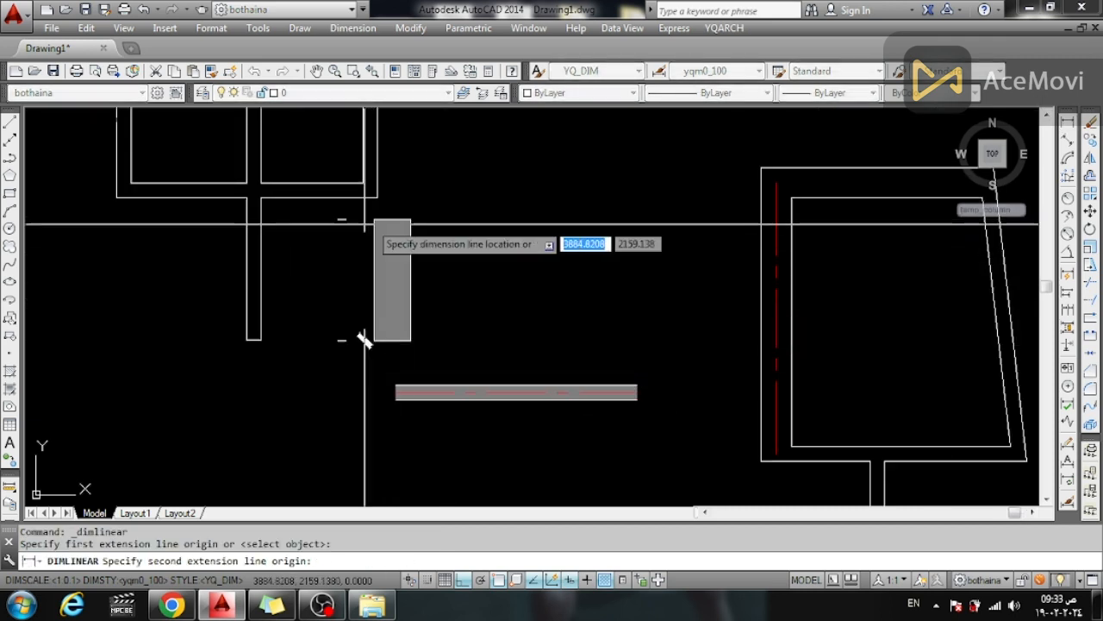
click(336, 225)
right_click(407, 201)
click(457, 217)
click(409, 340)
click(374, 339)
click(393, 369)
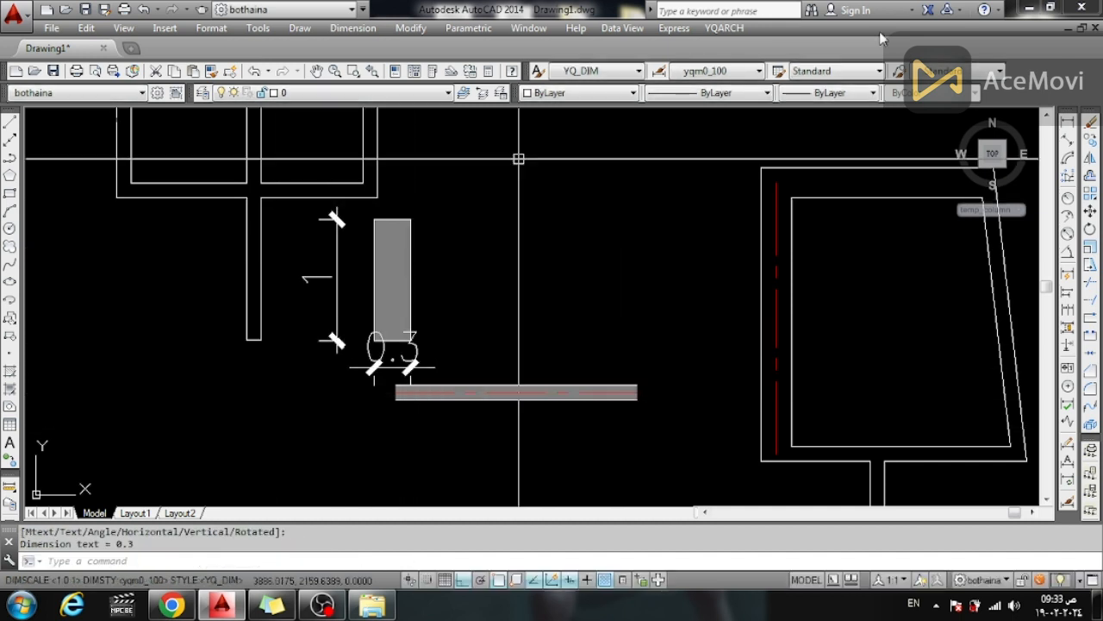
Step: Insert a filled 'O'-Shape Column with a diameter of 1 beside the rectangular column
click(722, 28)
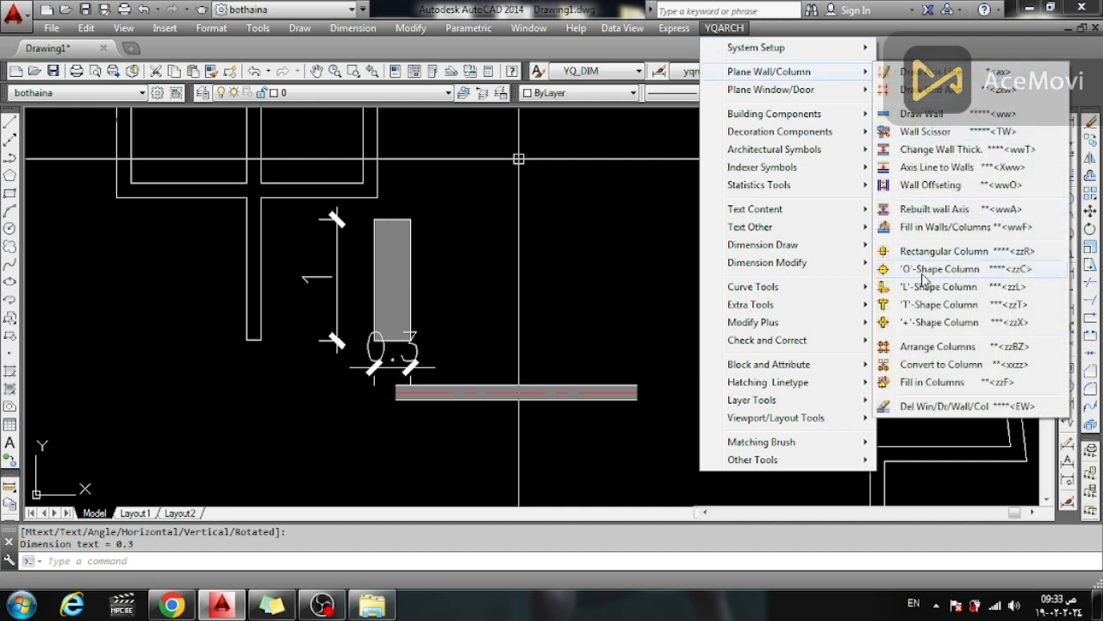
click(923, 273)
text(D)
key(Return)
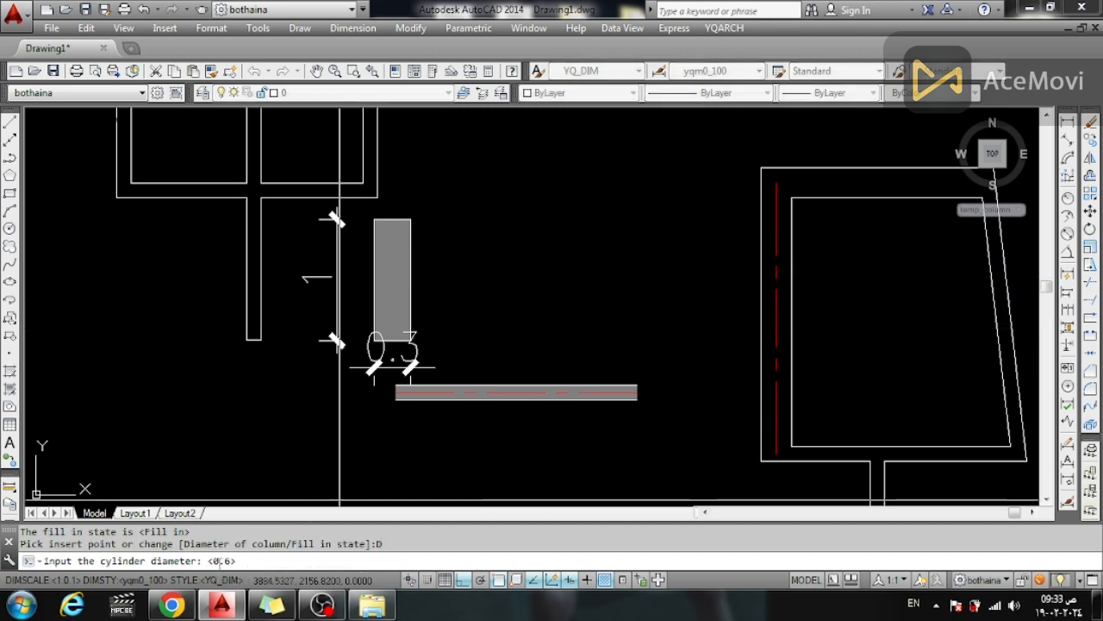
text(1)
key(Return)
click(525, 213)
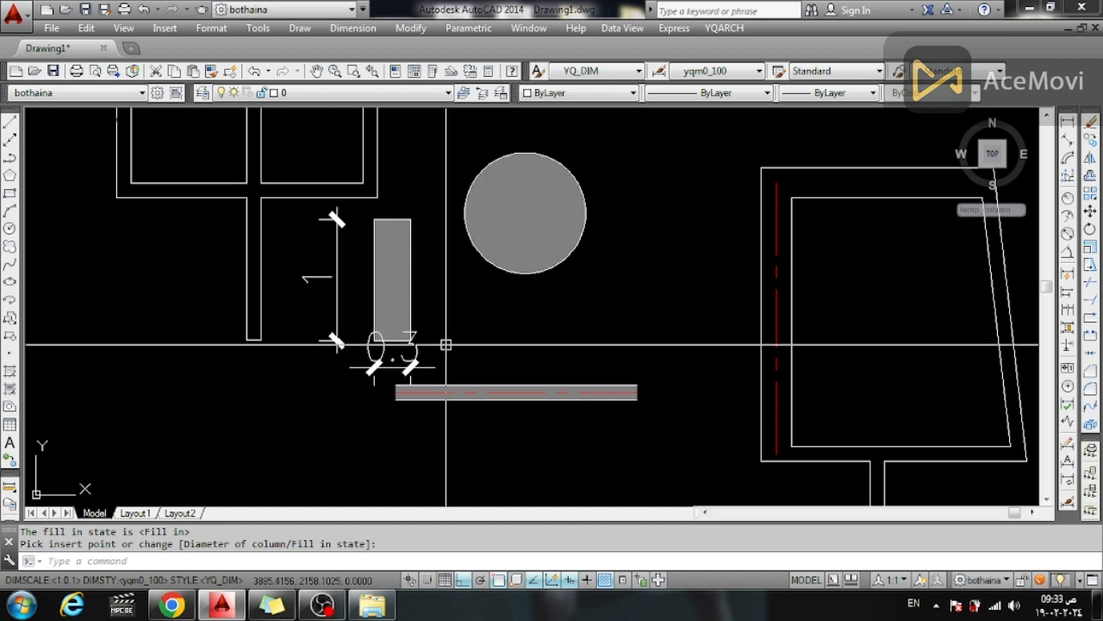
Step: Insert a filled 'L'-Shape Column with limb width 0.2 and size 0.6,0.8 above the round column
click(725, 28)
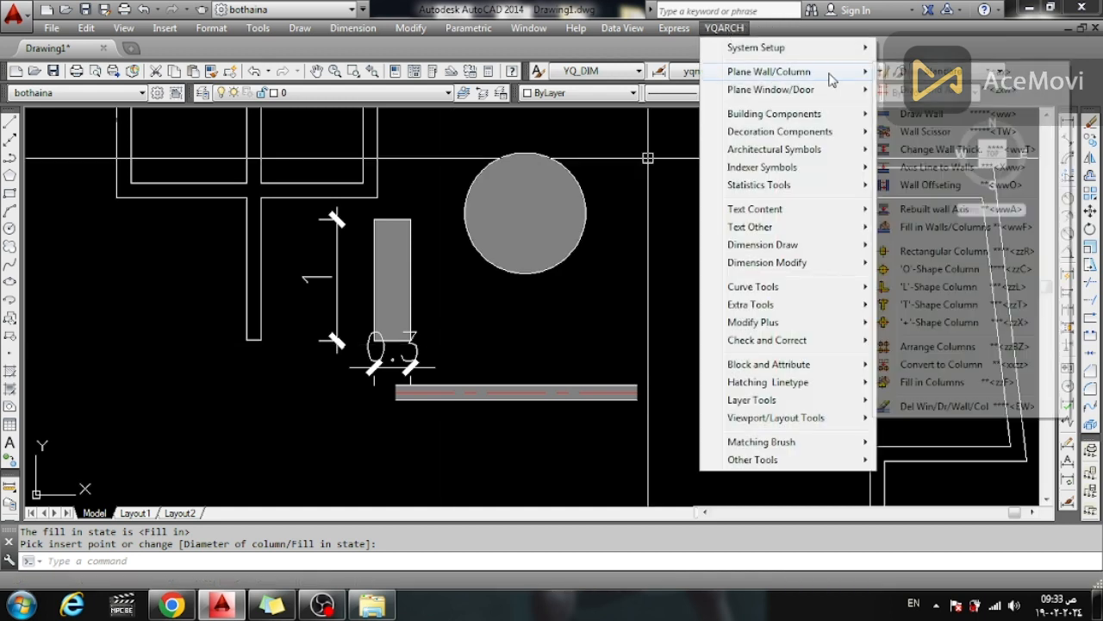
click(930, 288)
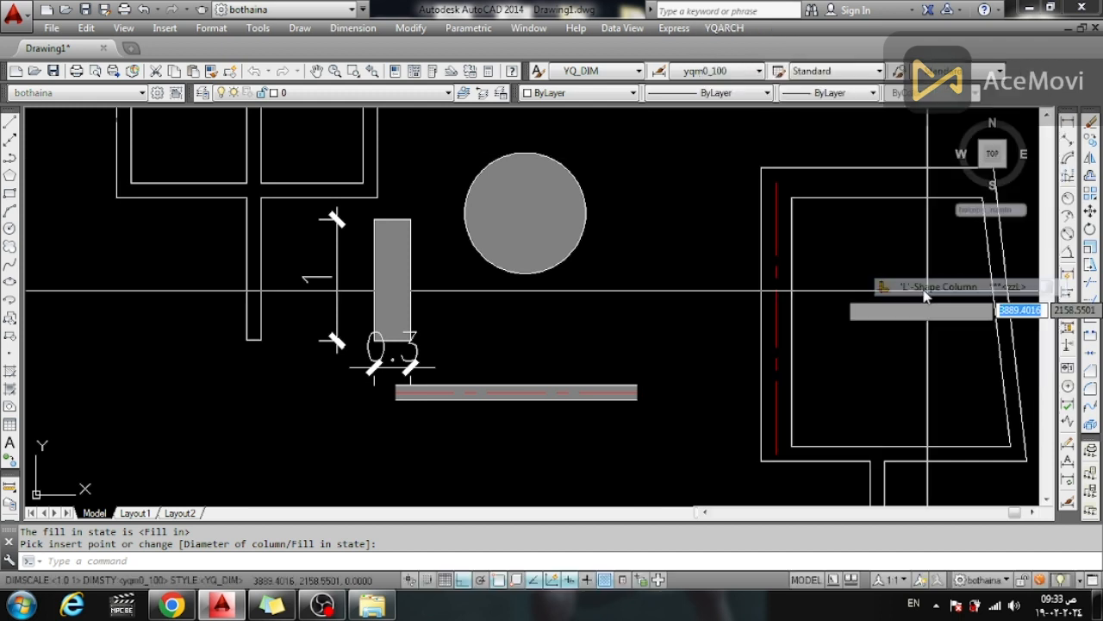
scroll(517, 289, down, 3)
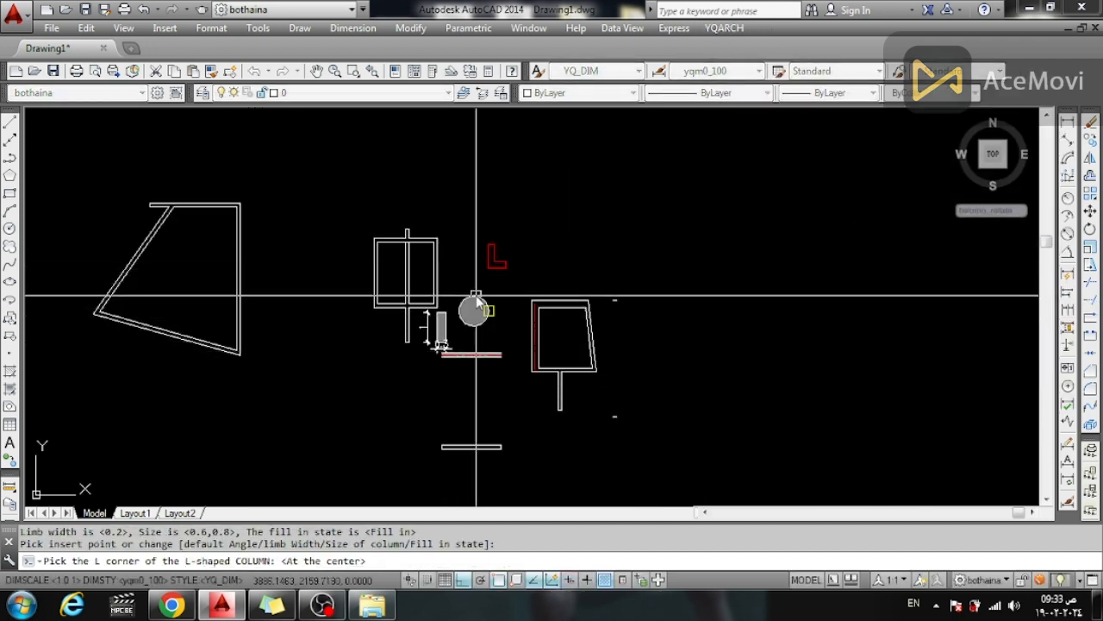
click(490, 267)
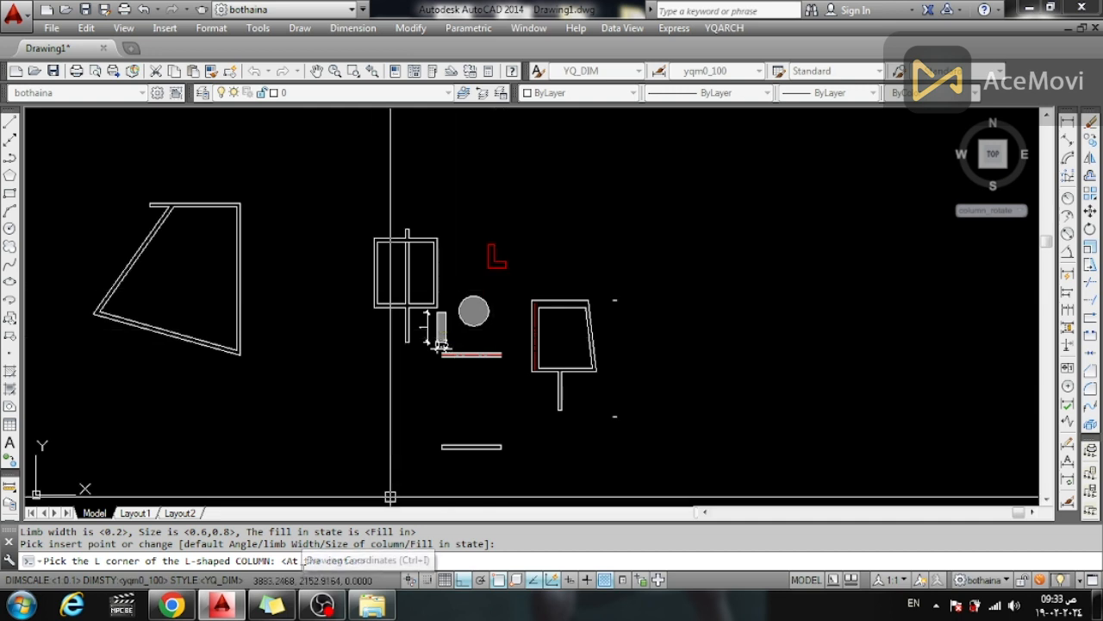
key(Return)
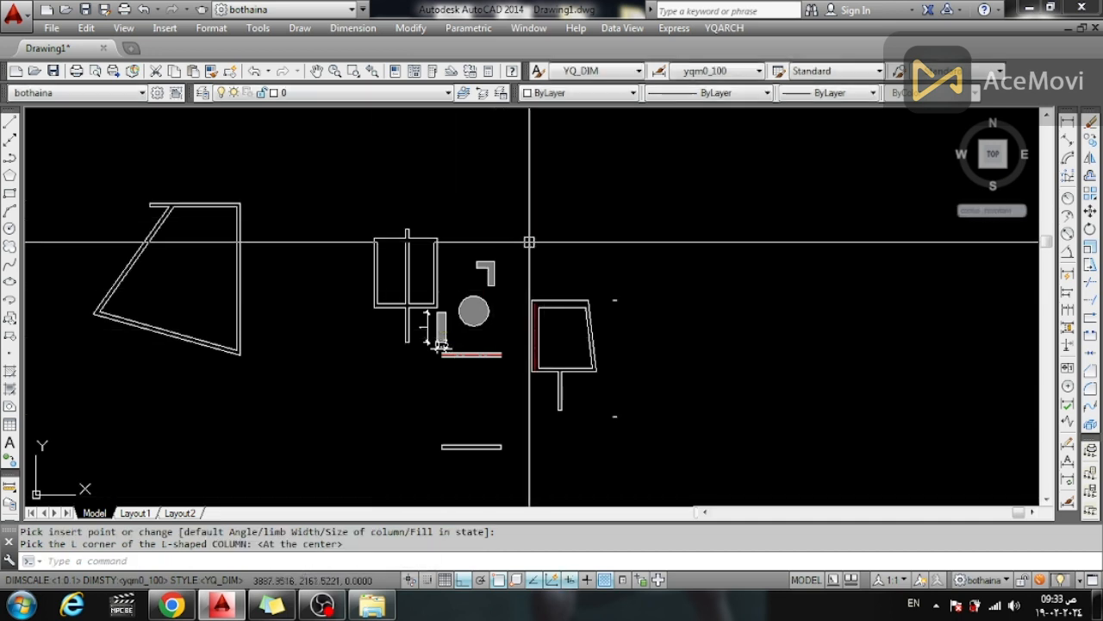
Step: Insert a second filled 'L'-Shape Column beside the first, with limb width 0.3 and size 0.6,0.6
click(711, 31)
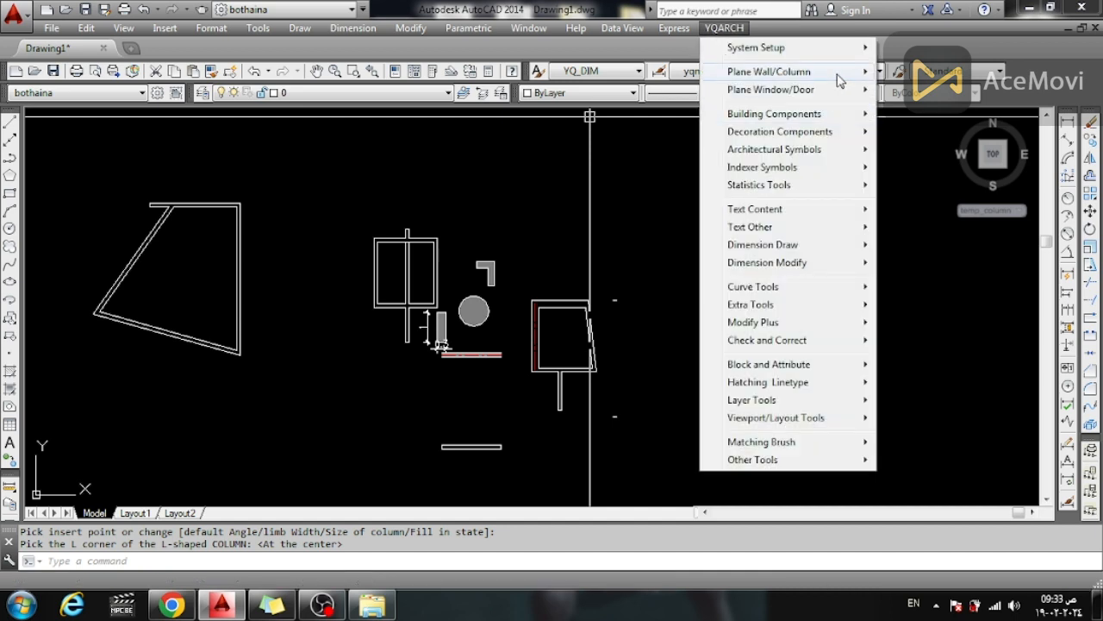
mouse_move(852, 78)
click(919, 272)
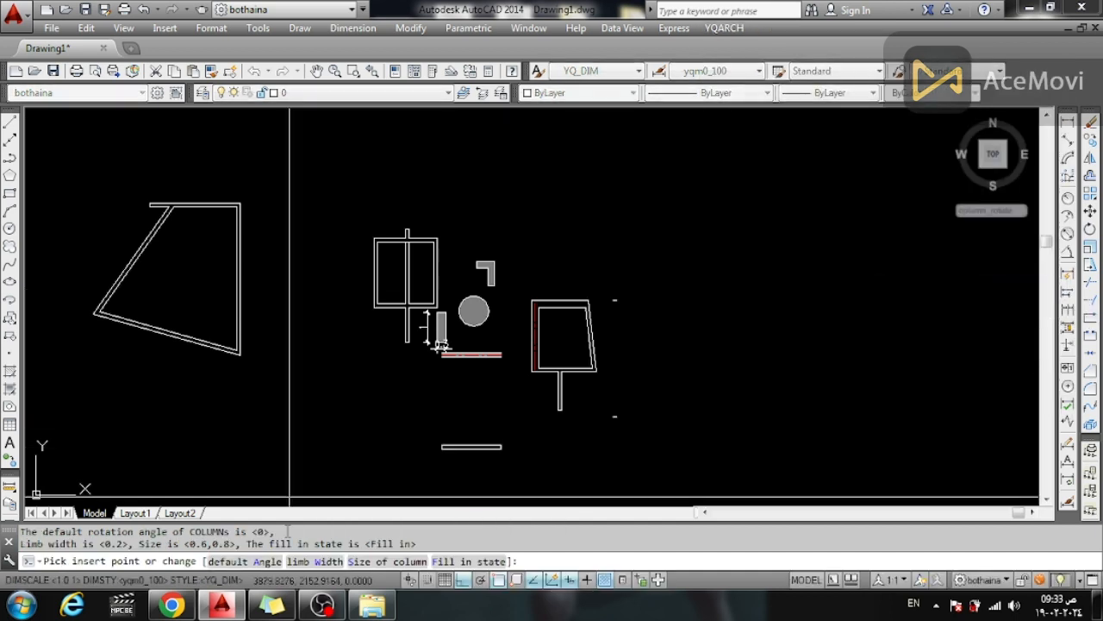
click(302, 562)
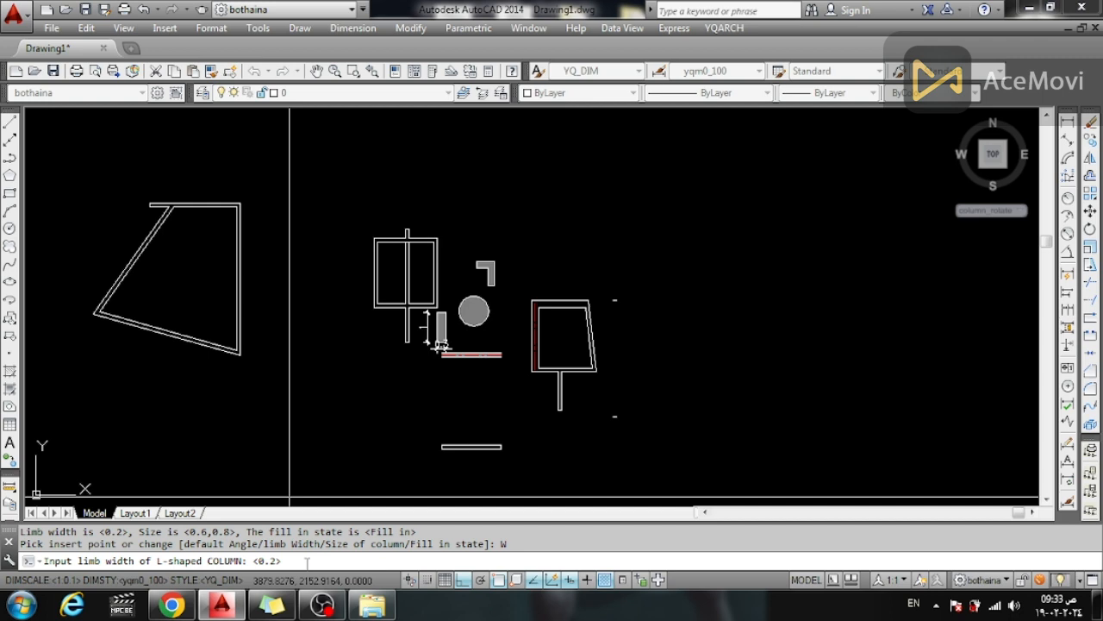
text(.3)
key(Return)
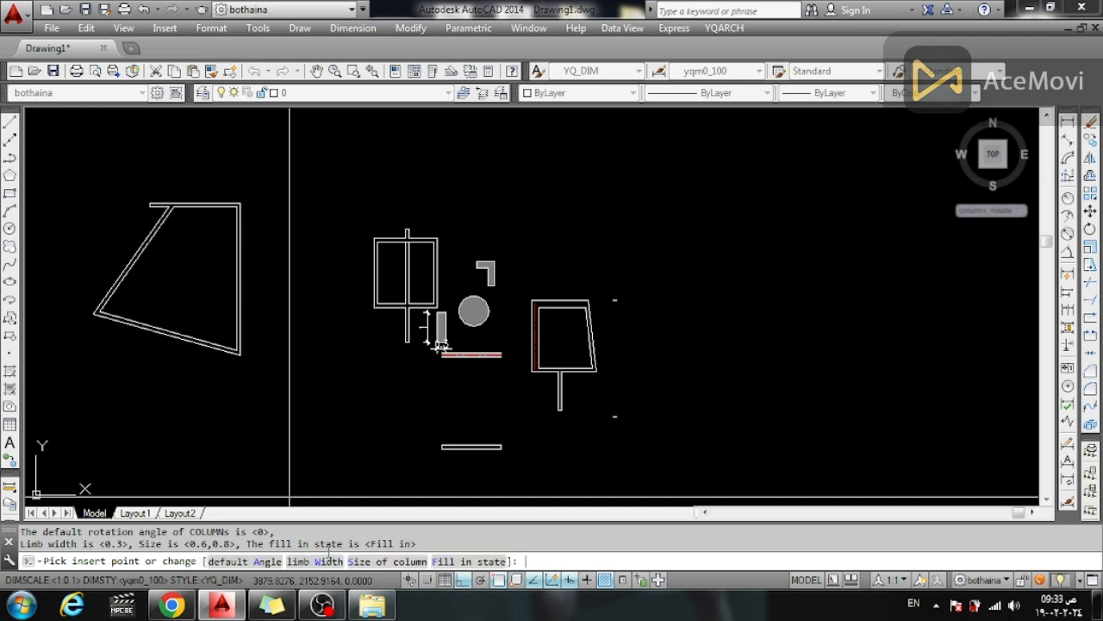
click(402, 562)
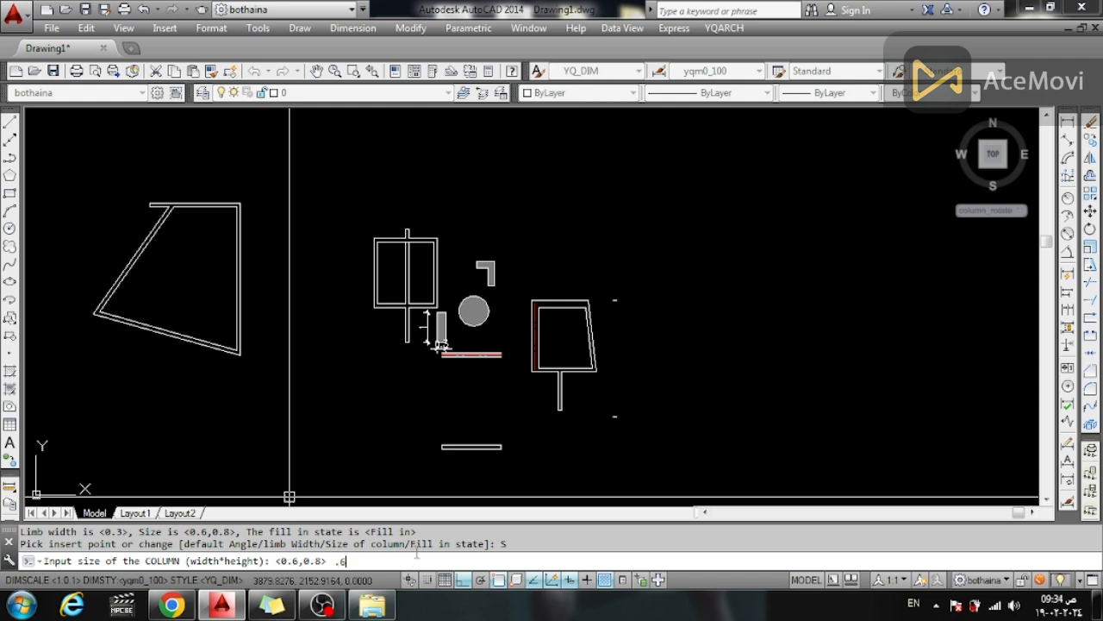
key(Return)
click(529, 259)
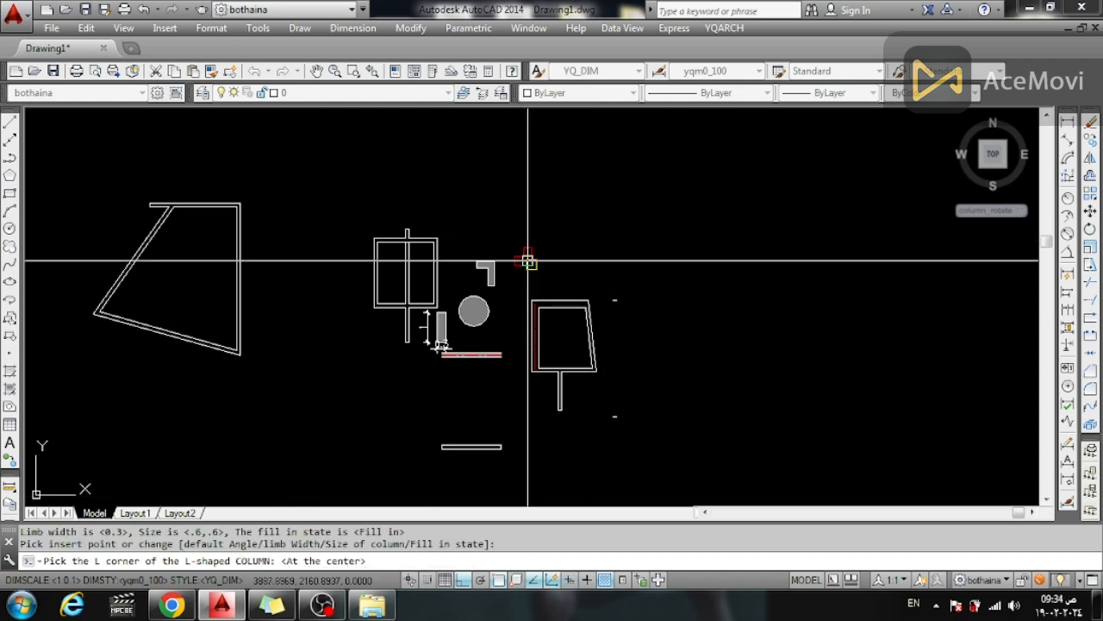
scroll(530, 259, up, 4)
click(520, 257)
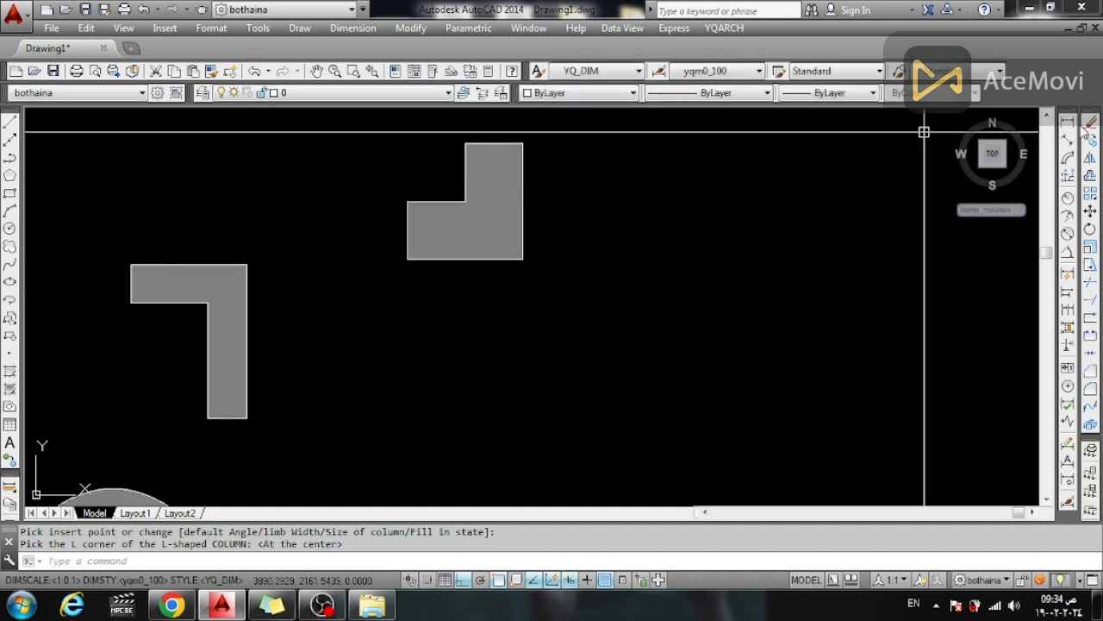
Step: Add linear dimensions for the overall height and overall width of the second L-shaped column
click(1068, 121)
click(522, 143)
click(522, 258)
click(563, 242)
right_click(486, 168)
click(539, 180)
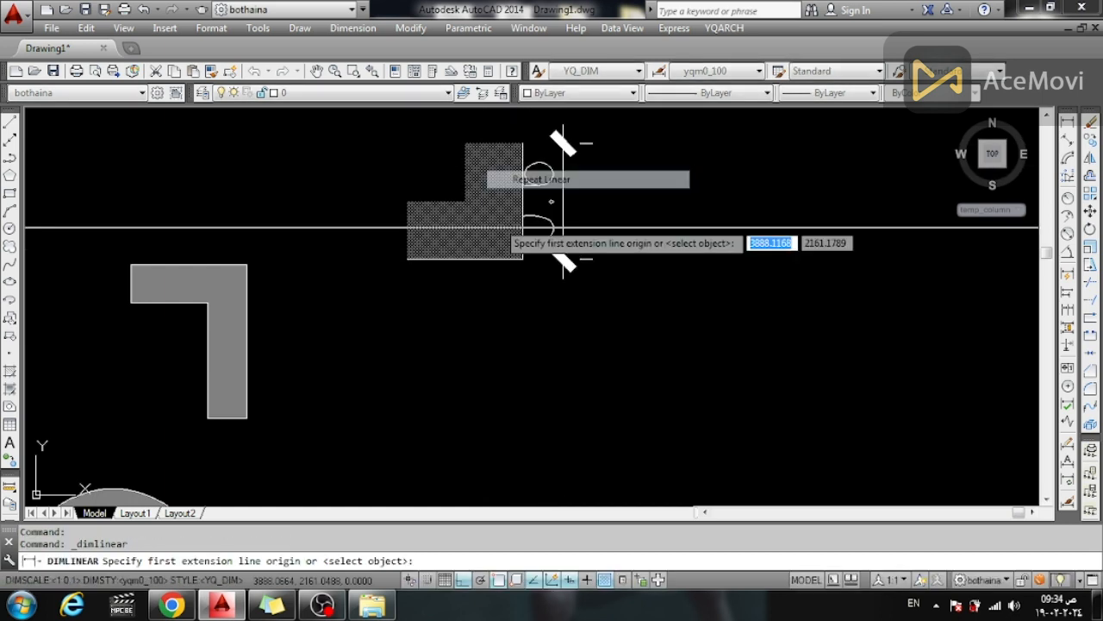
click(523, 257)
click(408, 258)
click(413, 302)
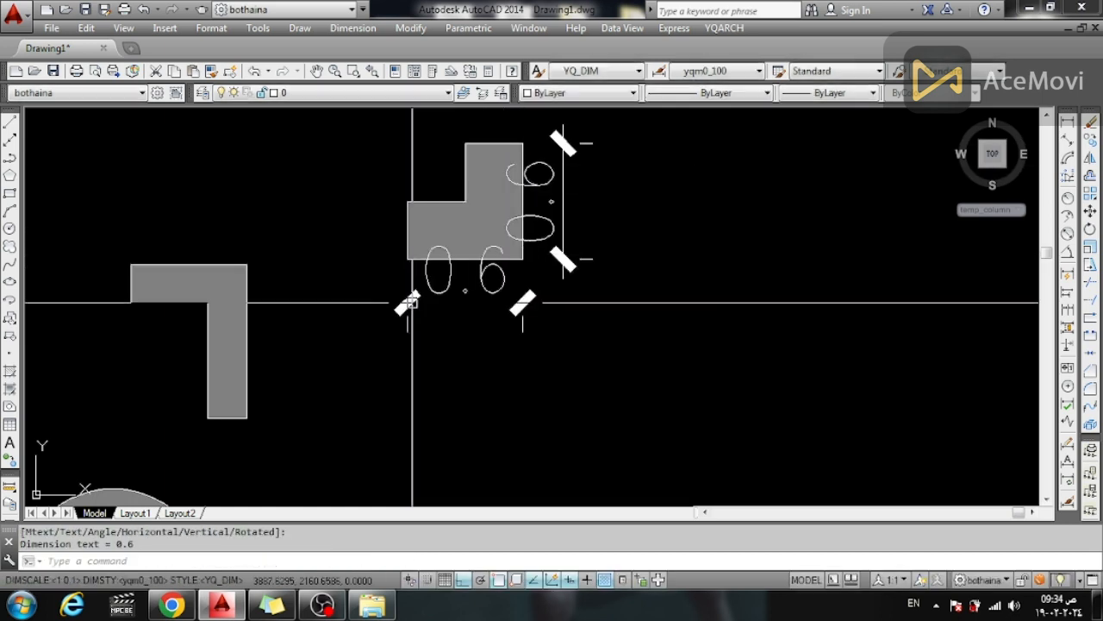
Step: Add linear dimensions for the widths of both limbs of the second L-shaped column
key(space)
click(407, 258)
click(408, 201)
click(367, 185)
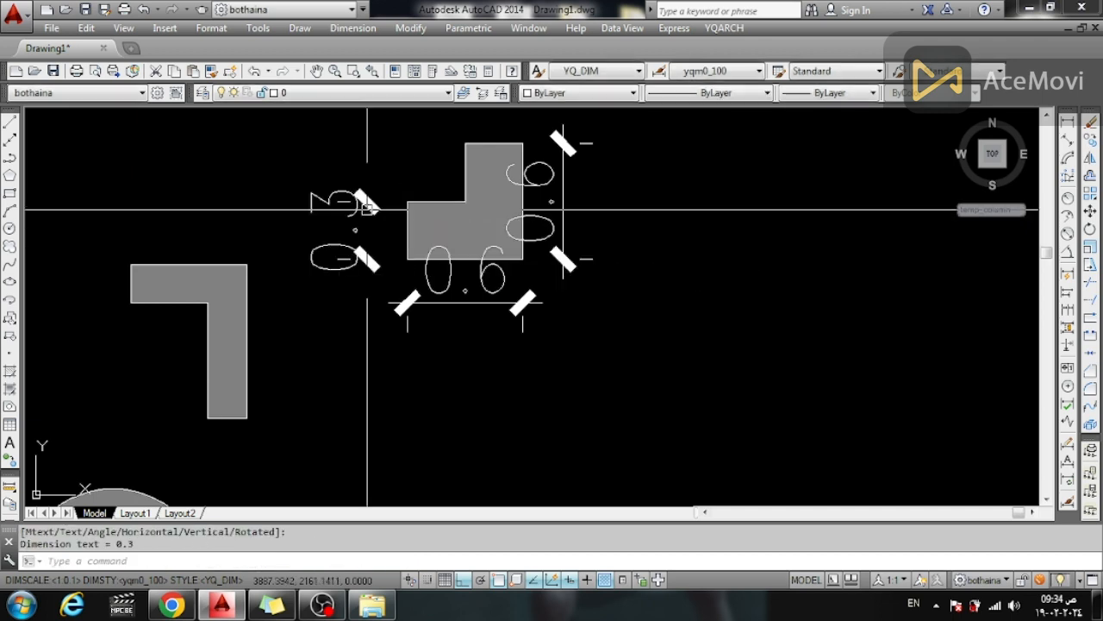
right_click(429, 147)
click(443, 157)
click(522, 143)
click(465, 143)
click(435, 113)
Step: Insert a filled 'T'-Shape Column with limb width 0.3 and size 0.6,0.6 beside the dimensioned L-shaped column
scroll(360, 314, down, 2)
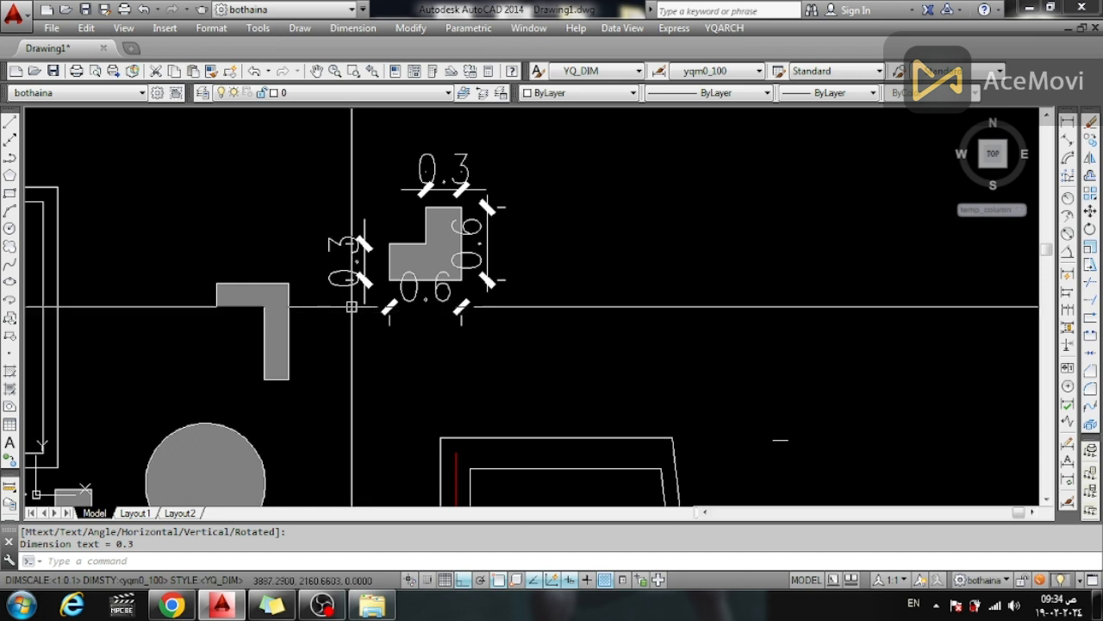
click(723, 28)
mouse_move(834, 80)
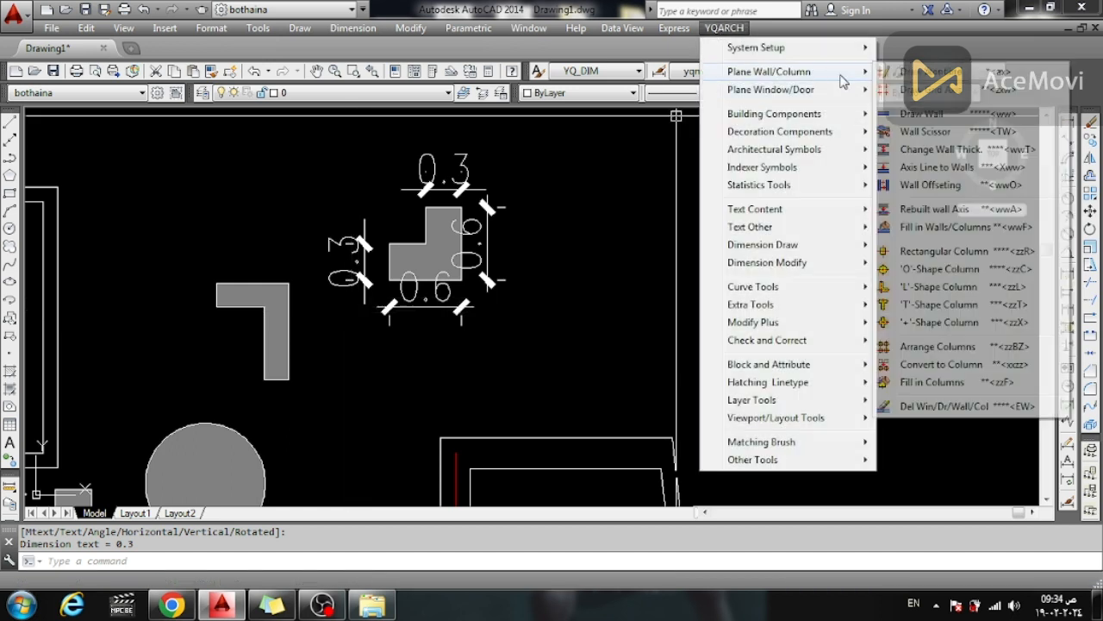
click(927, 308)
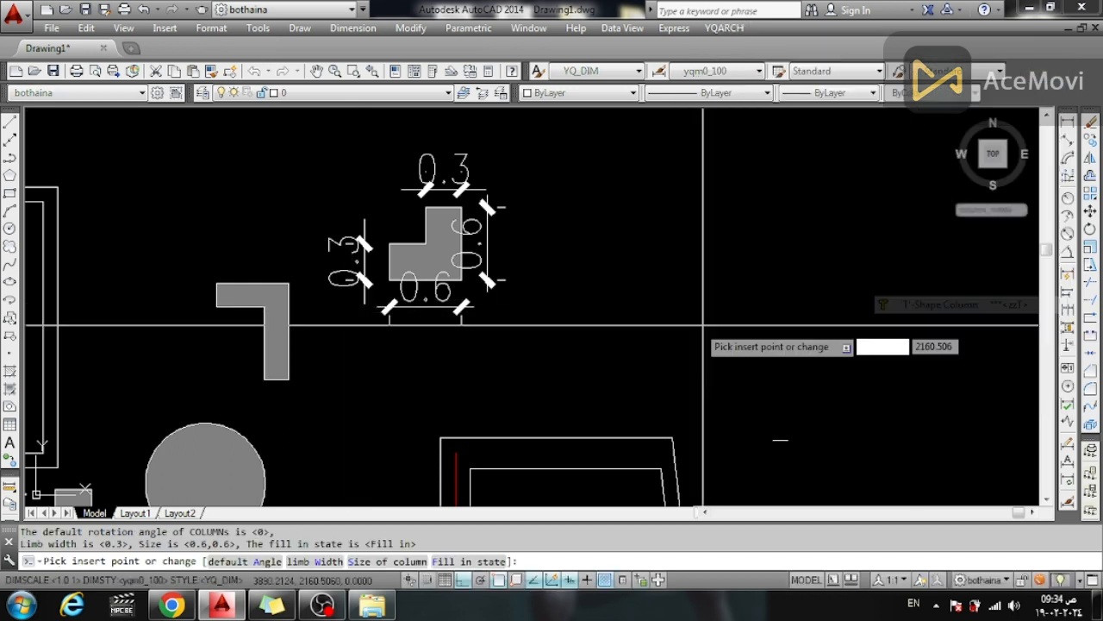
click(583, 247)
click(584, 302)
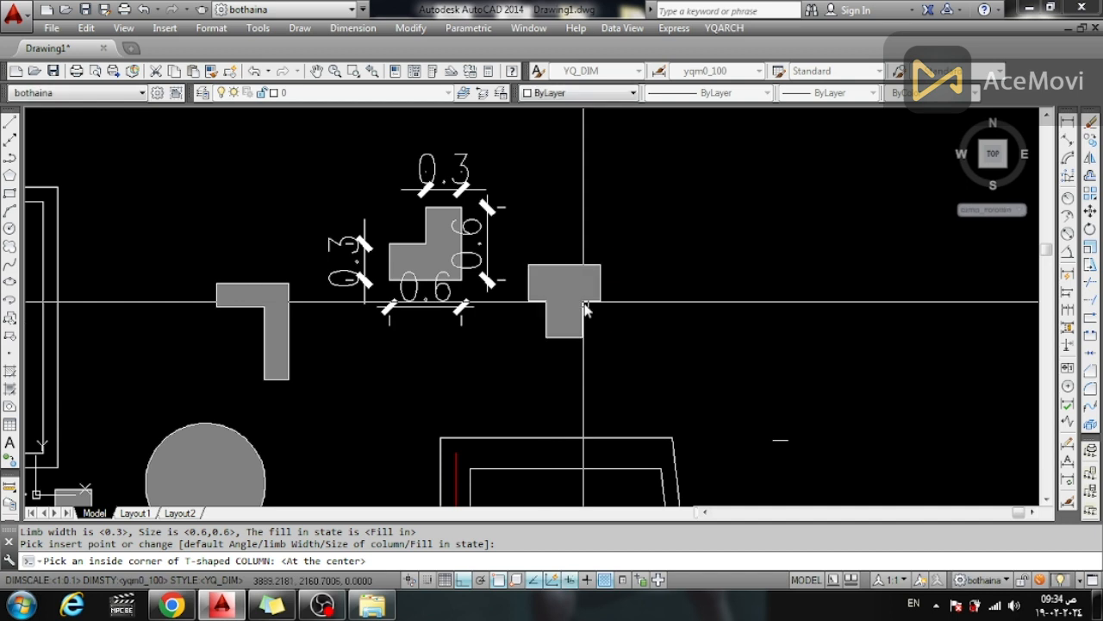
Step: Insert a filled '+'-Shape Column with limb width 0.3 and size 0.6,0.6 above and beside the T-shaped column
click(724, 28)
mouse_move(821, 78)
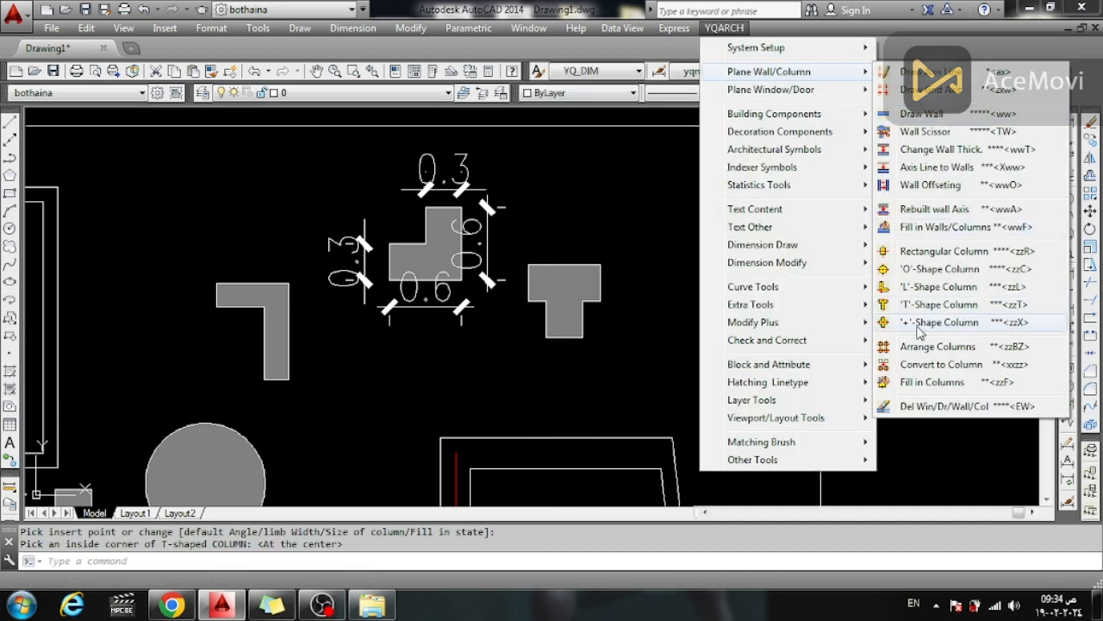
click(920, 323)
click(642, 223)
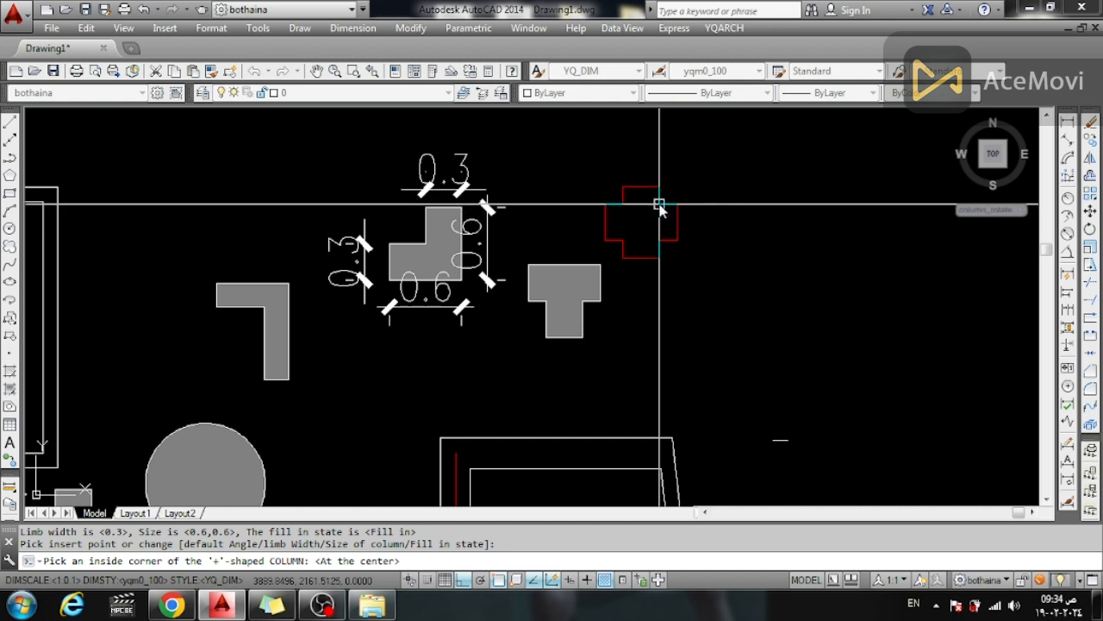
click(660, 207)
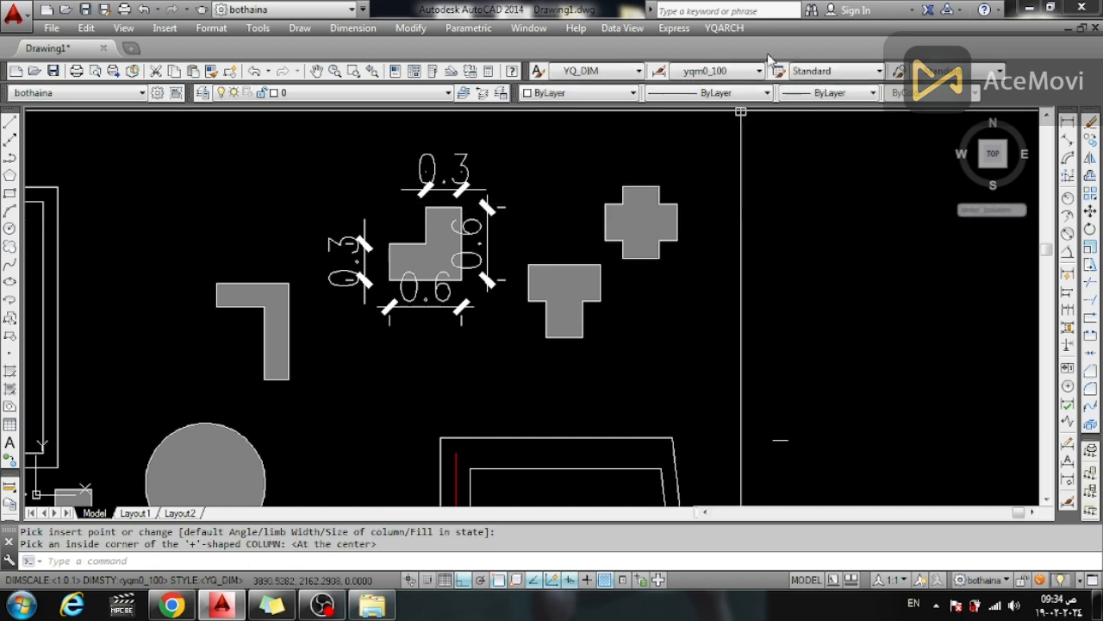
Step: Use Arrange Columns to place filled rectangular columns of size .3,.6 at the intersections of axes 2, 3 and 4 with axes C and D
click(724, 28)
mouse_move(823, 76)
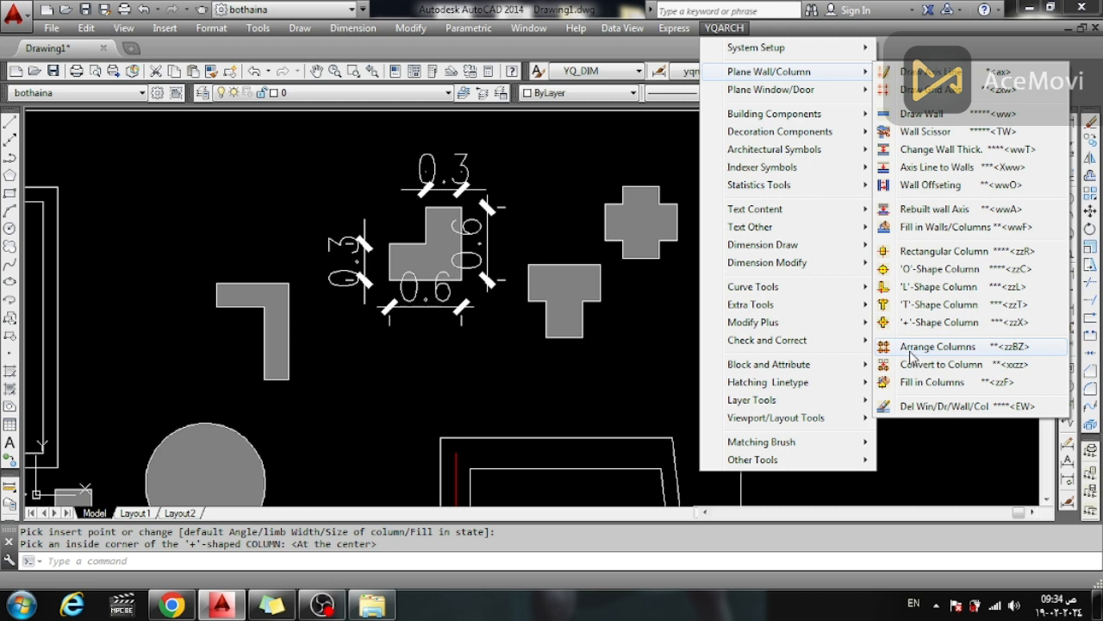
click(938, 345)
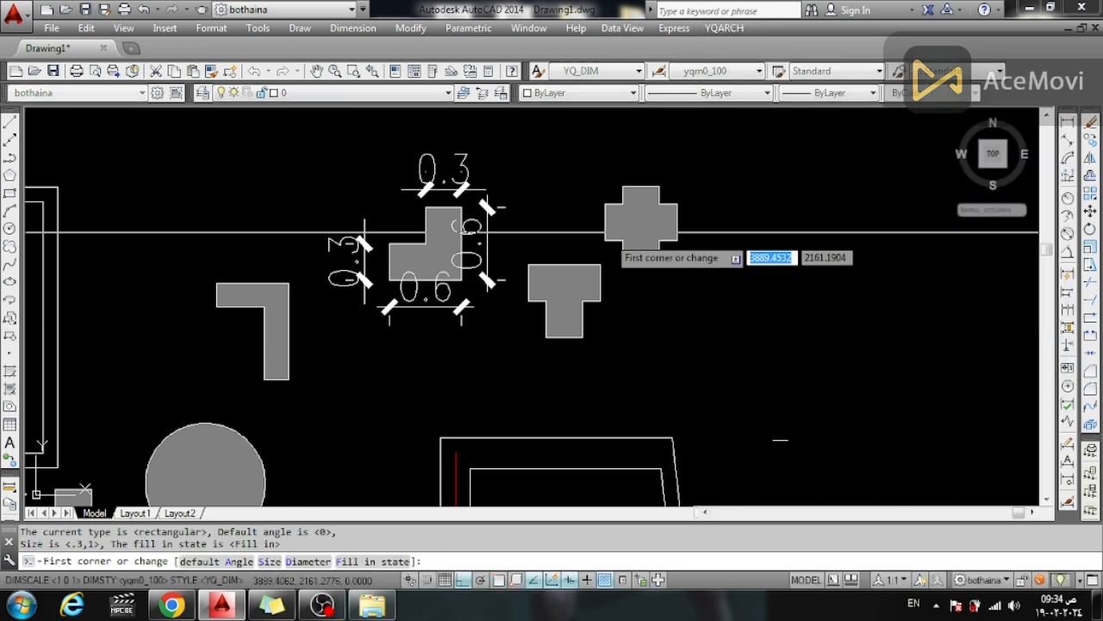
scroll(443, 155, down, 6)
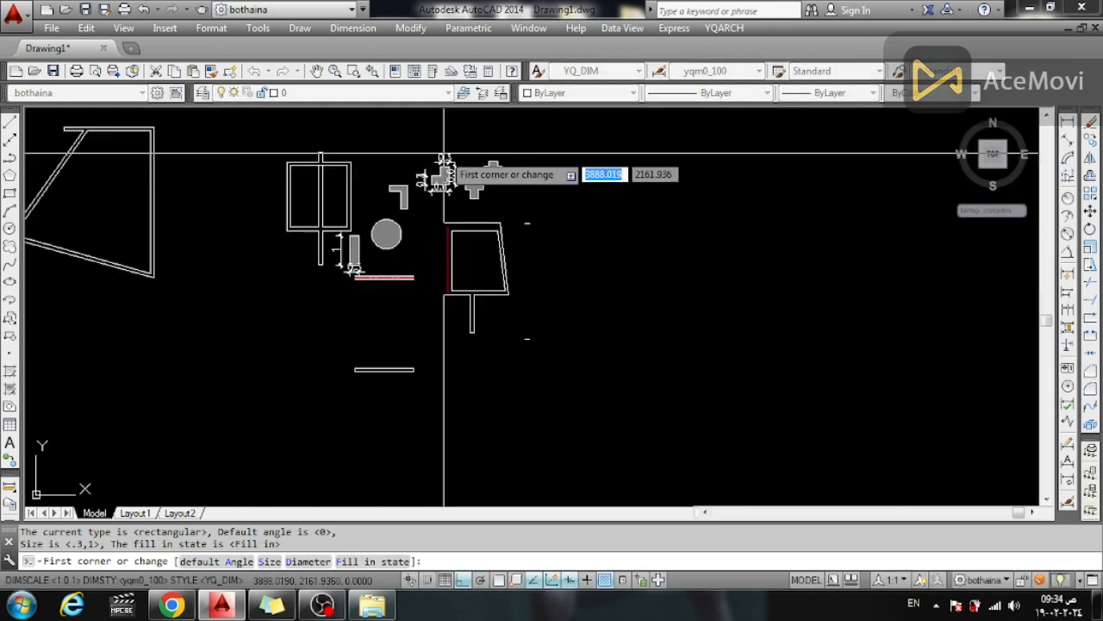
click(270, 561)
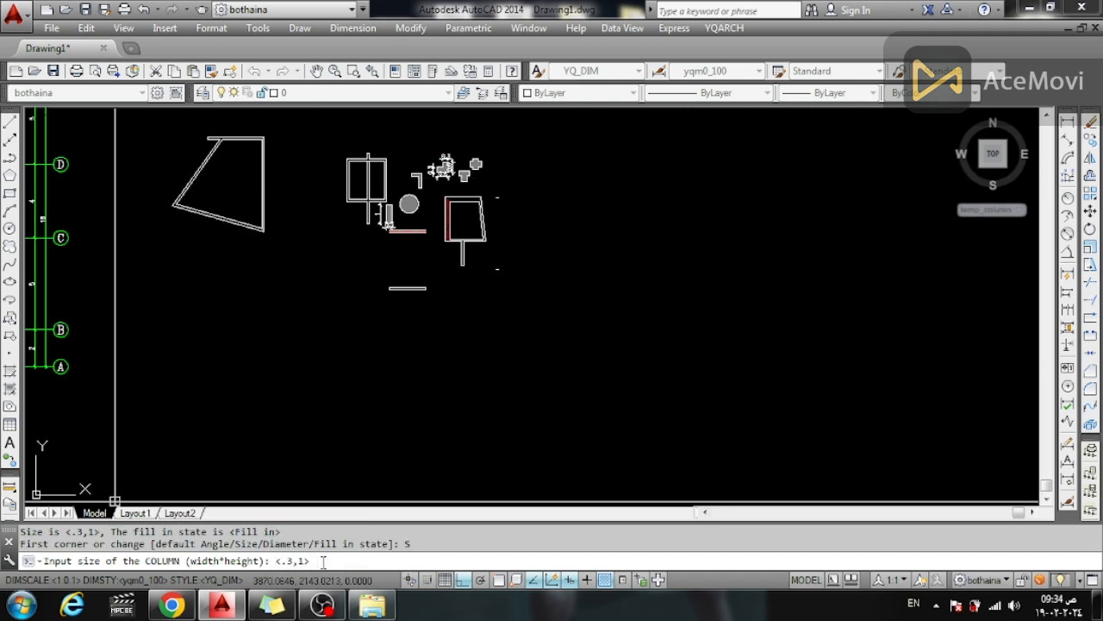
key(Return)
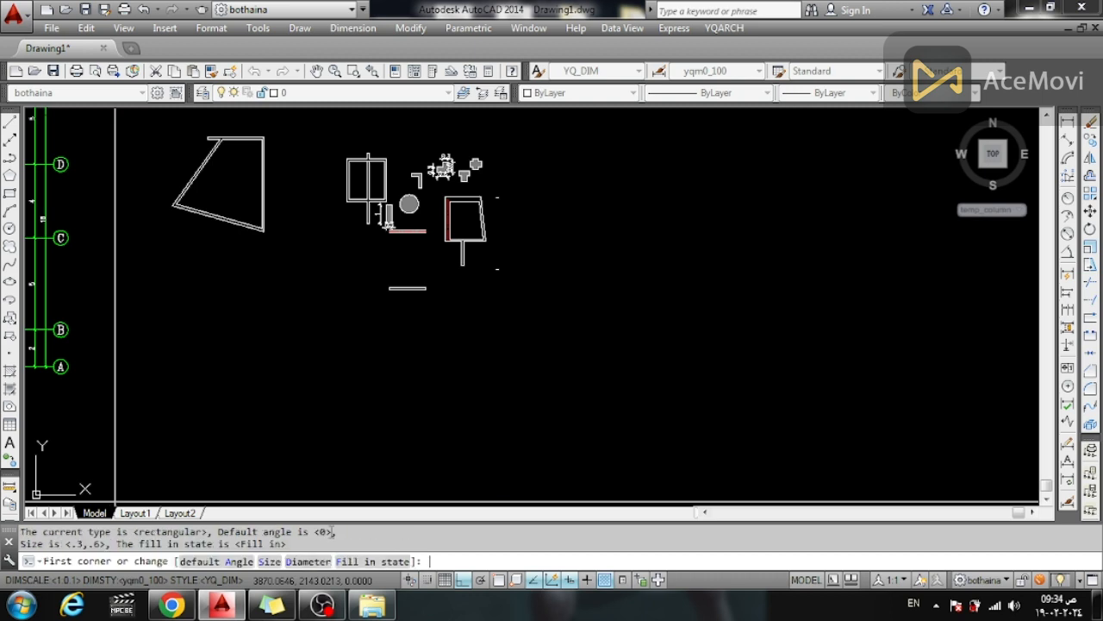
scroll(569, 349, down, 2)
scroll(103, 250, up, 2)
scroll(115, 249, up, 2)
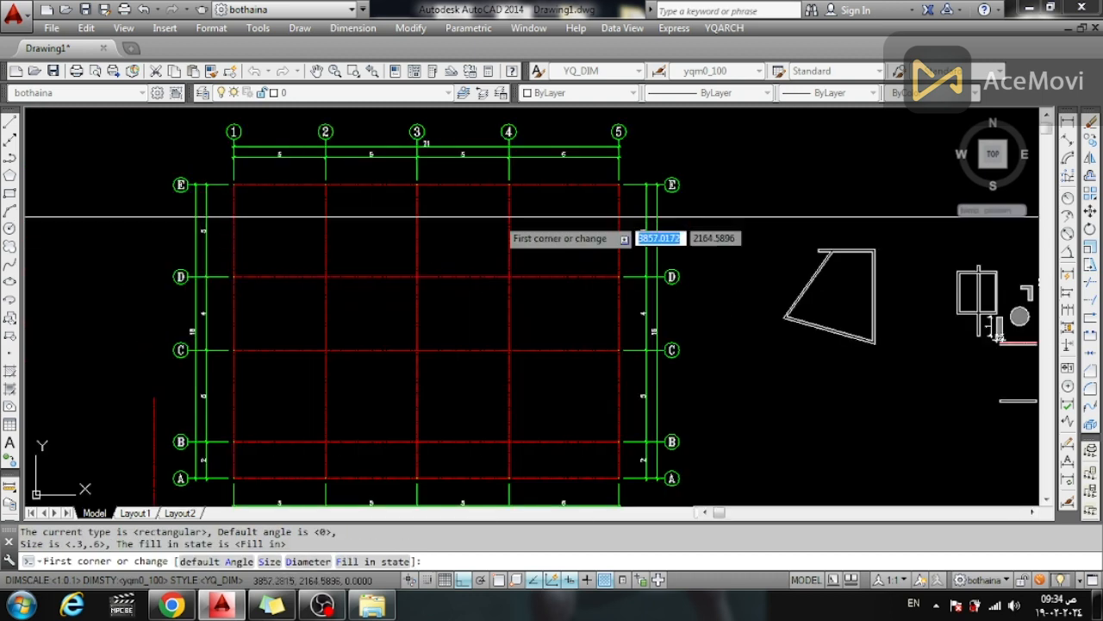
click(532, 254)
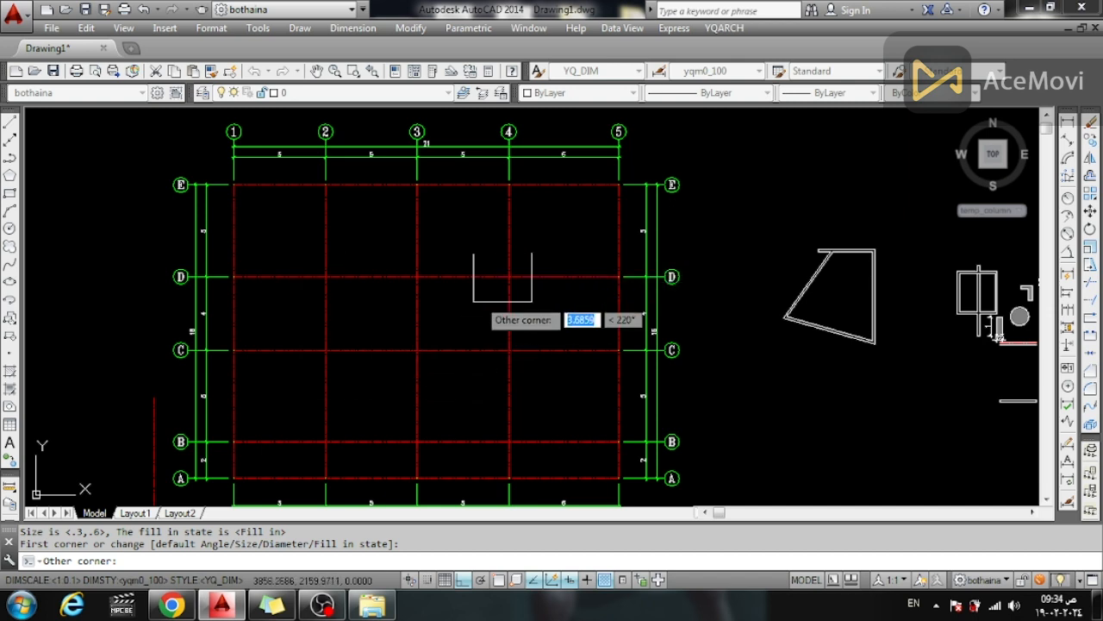
click(297, 380)
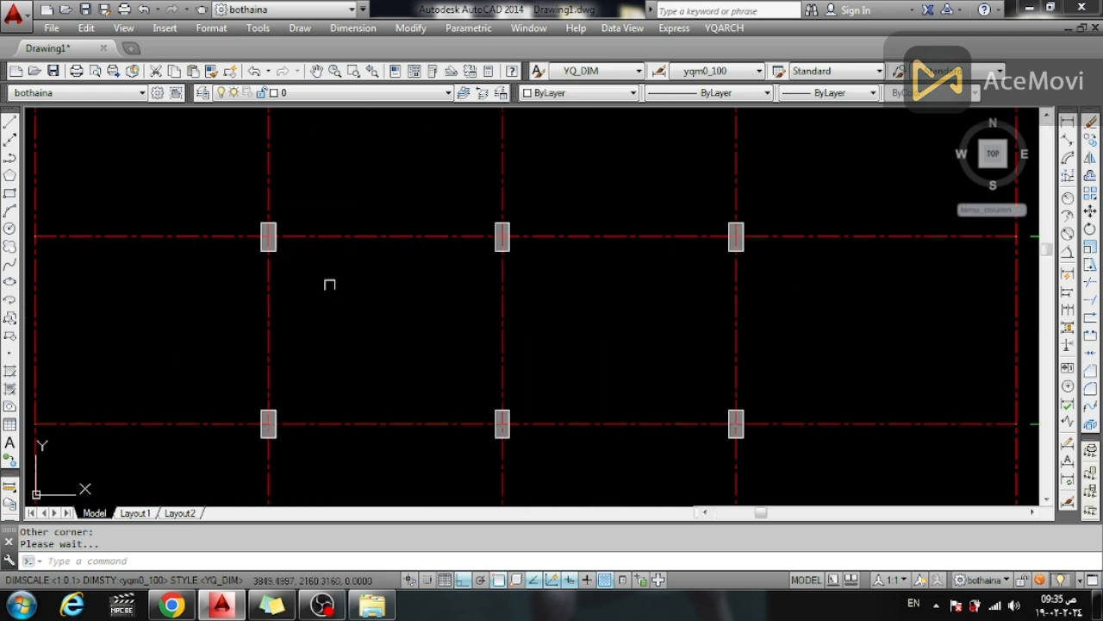
scroll(327, 284, down, 2)
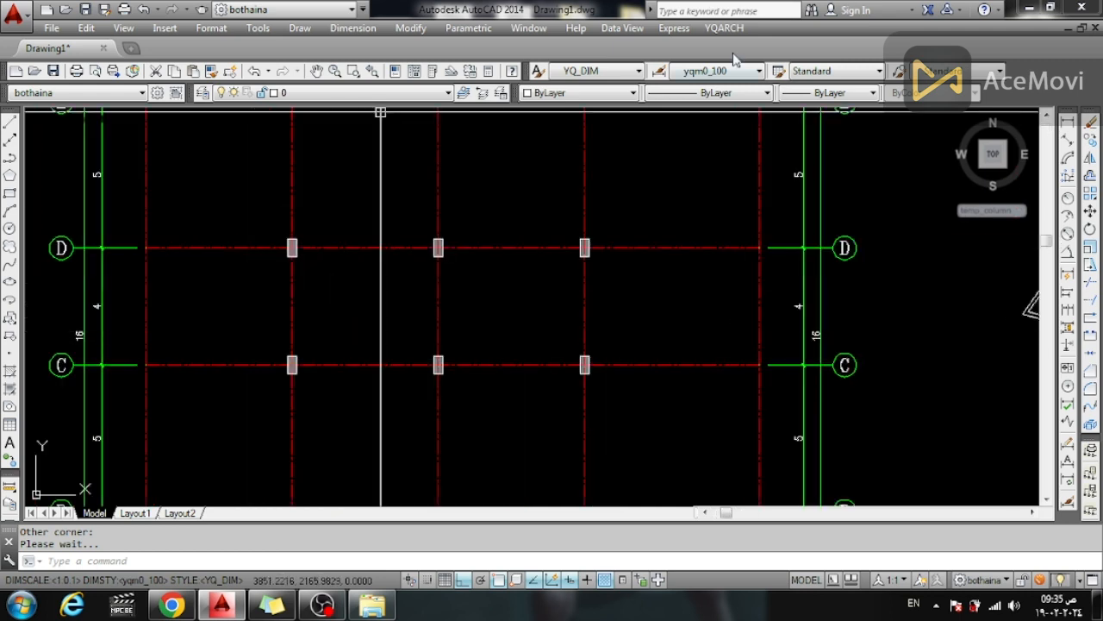
click(724, 28)
mouse_move(866, 78)
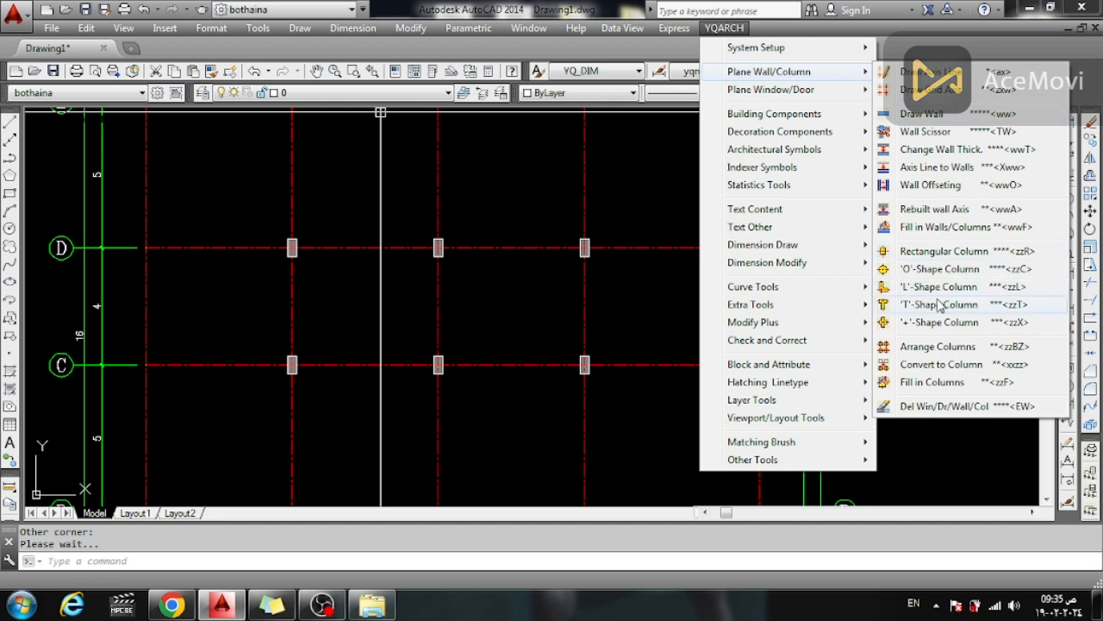
click(948, 365)
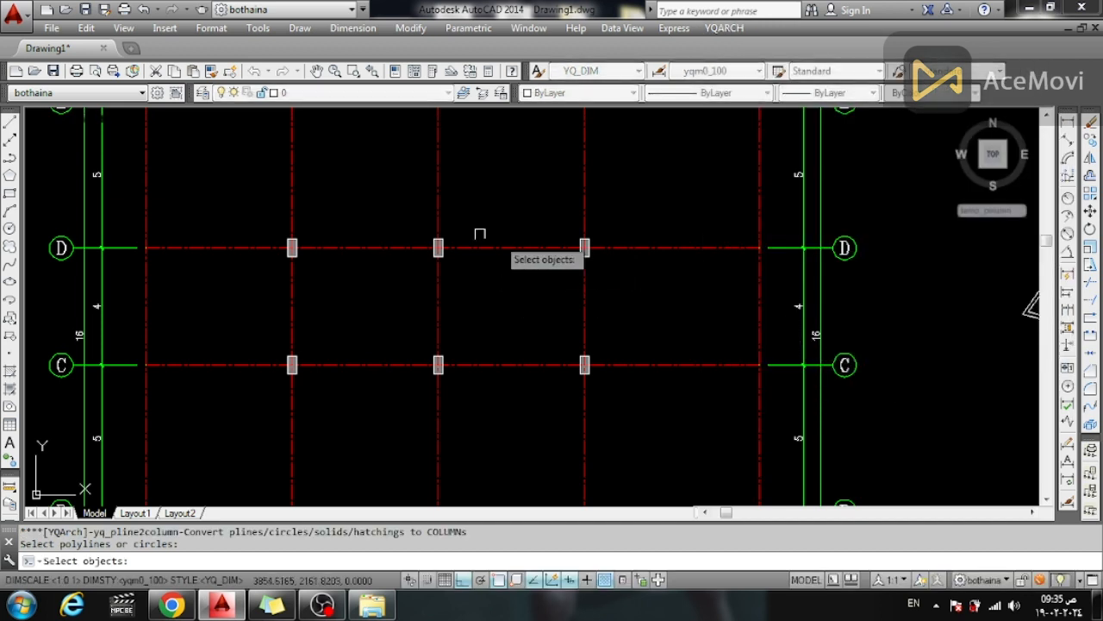
scroll(460, 284, down, 3)
scroll(460, 285, down, 3)
key(Escape)
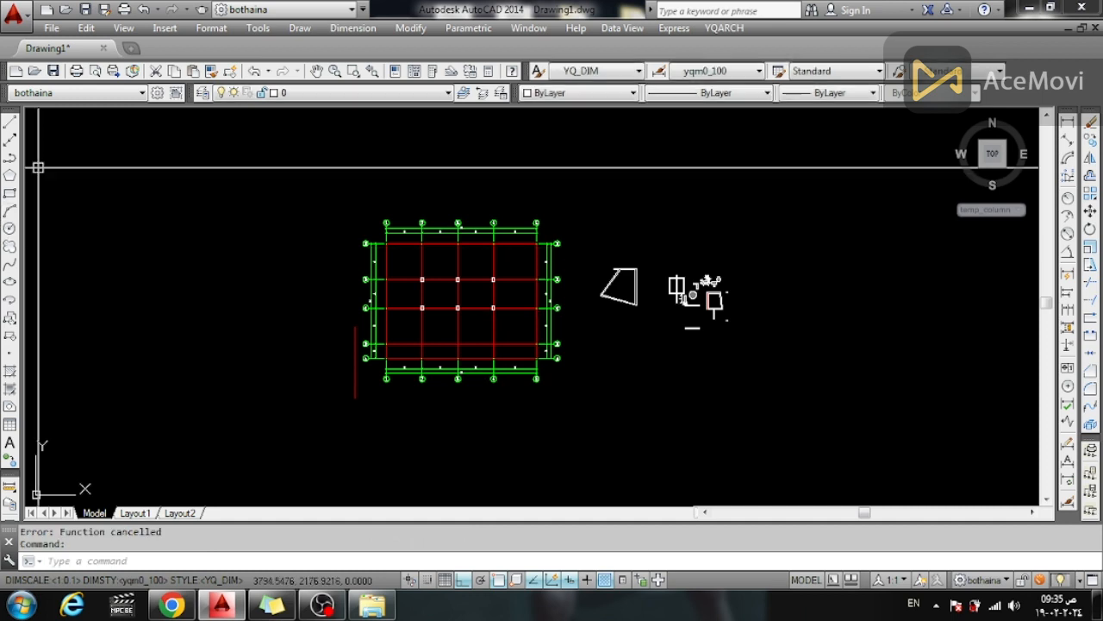
Step: Draw a 0.5 by 0.5 rectangle in the empty area beside the axis grid, near axis E
click(9, 193)
scroll(603, 255, up, 4)
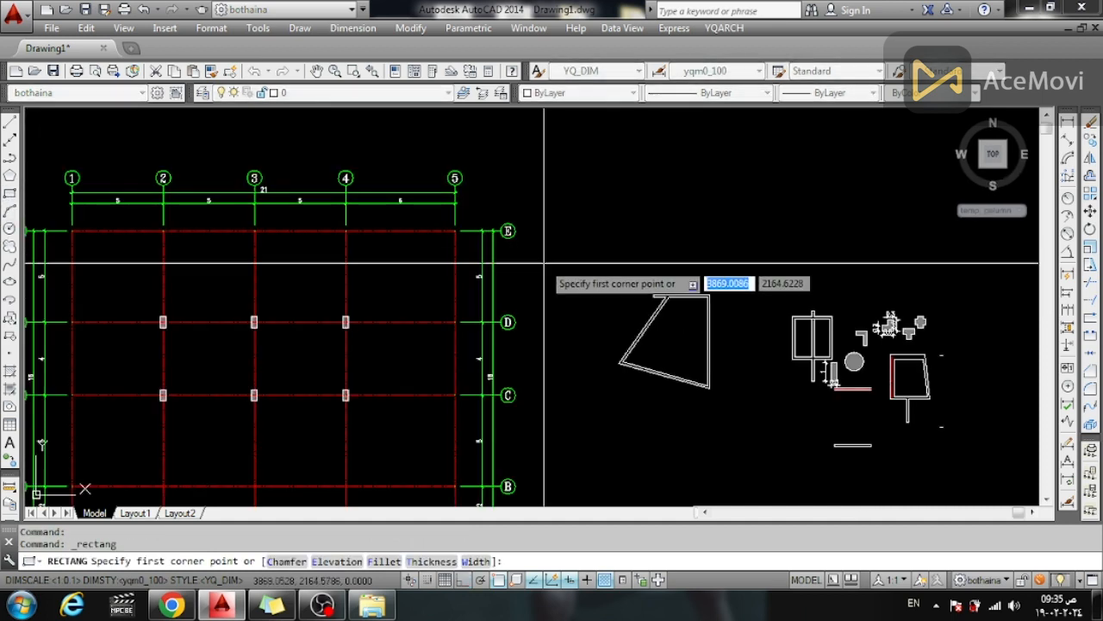
click(543, 263)
text(@)
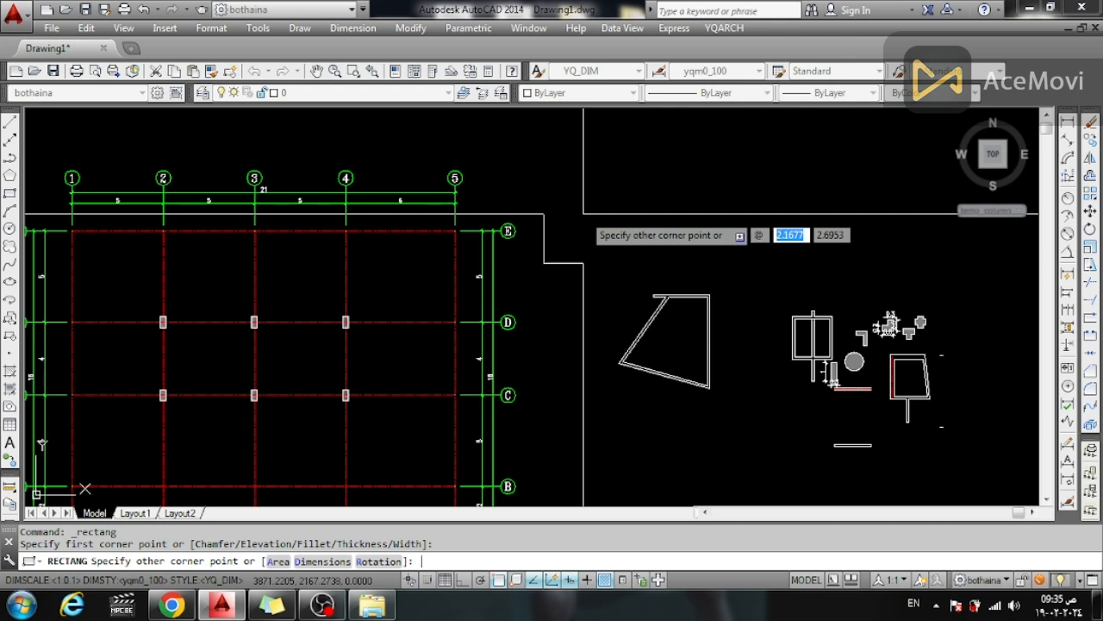
text(5)
key(Tab)
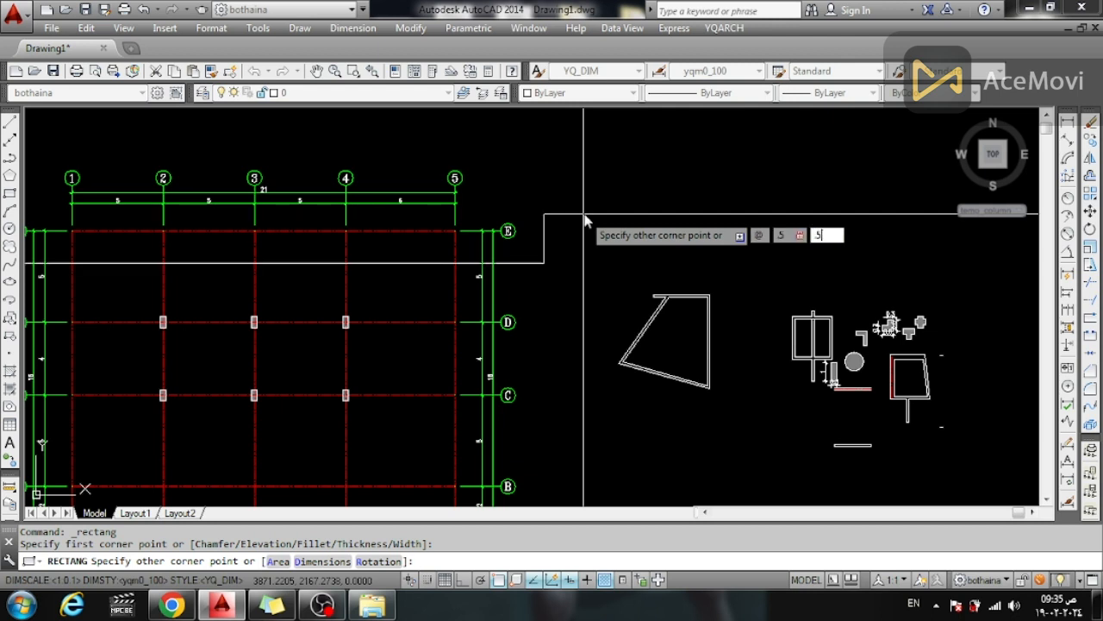
text(.5)
key(Return)
scroll(547, 255, up, 4)
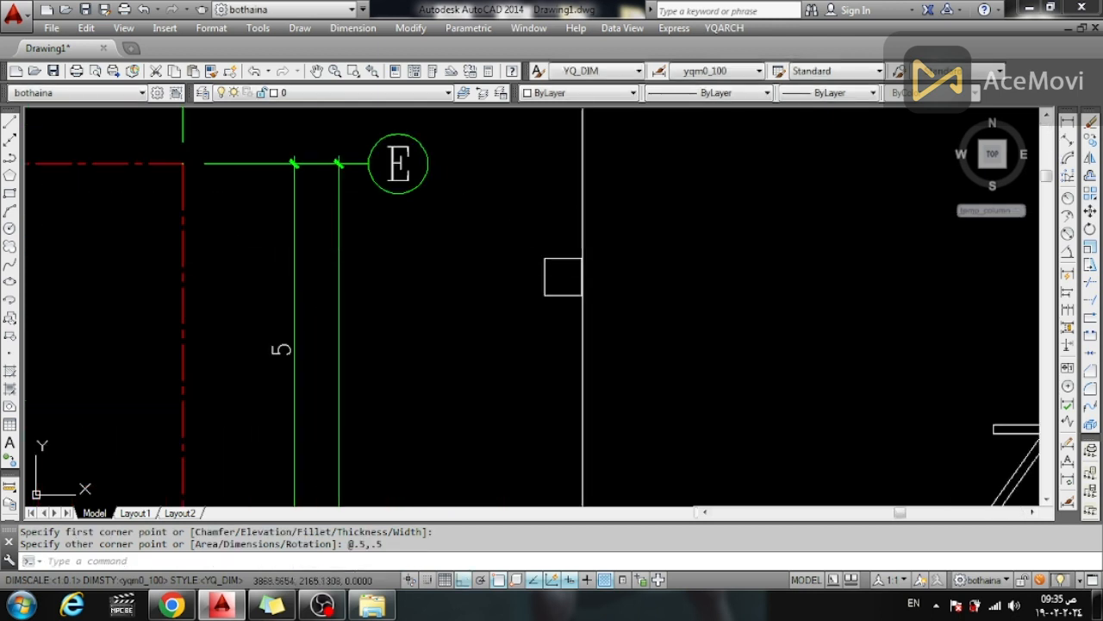
Step: Convert the 0.5 by 0.5 rectangle into a column with Convert to Column
click(724, 28)
mouse_move(841, 73)
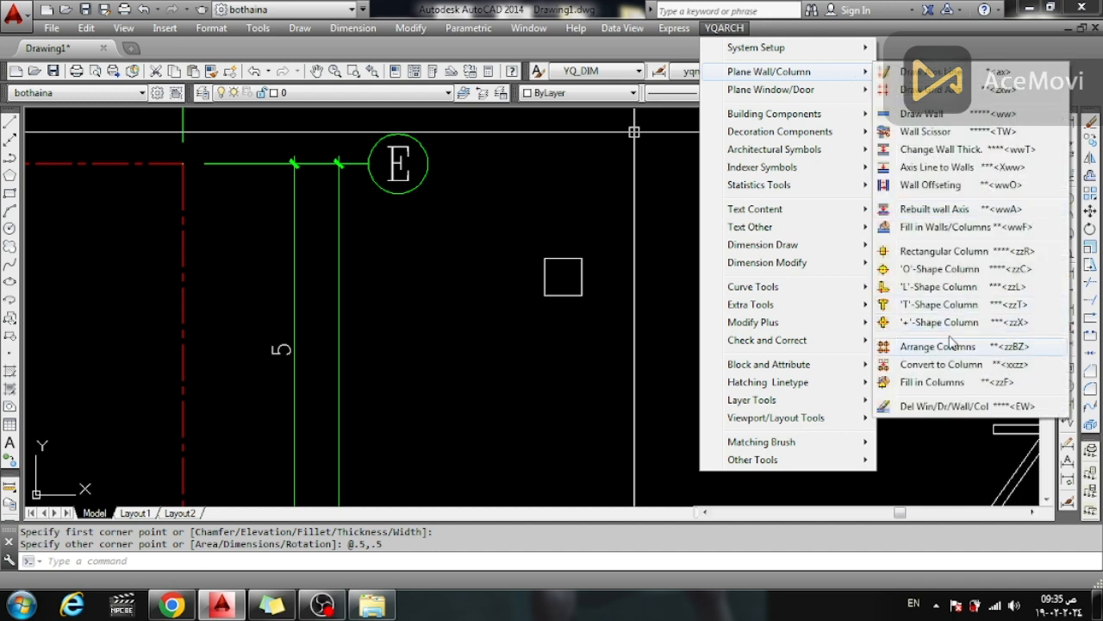
click(937, 364)
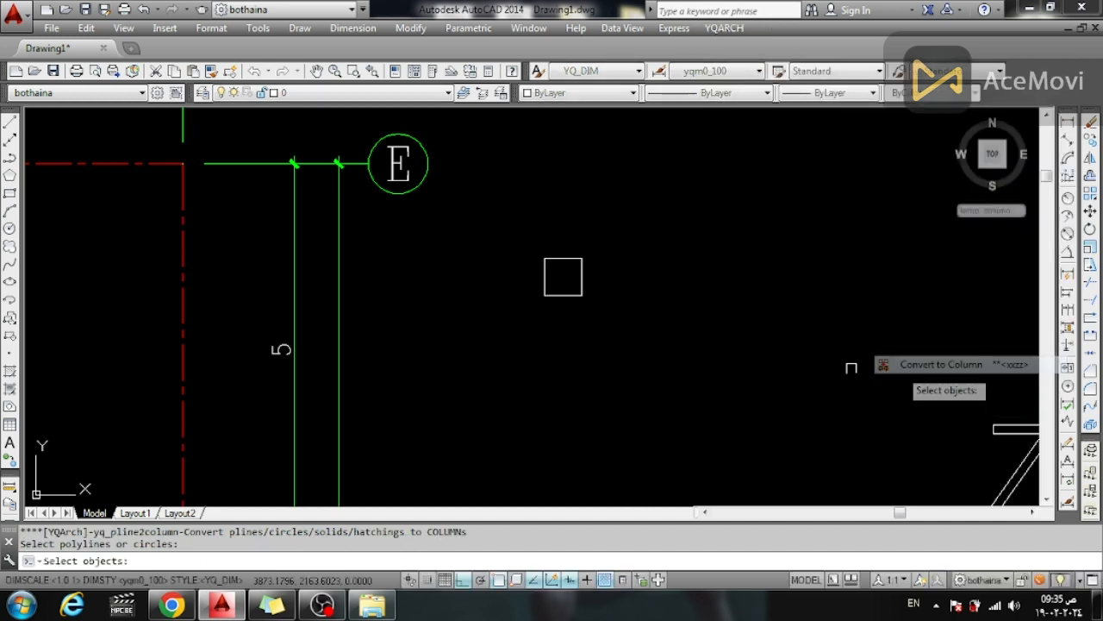
click(545, 281)
key(Return)
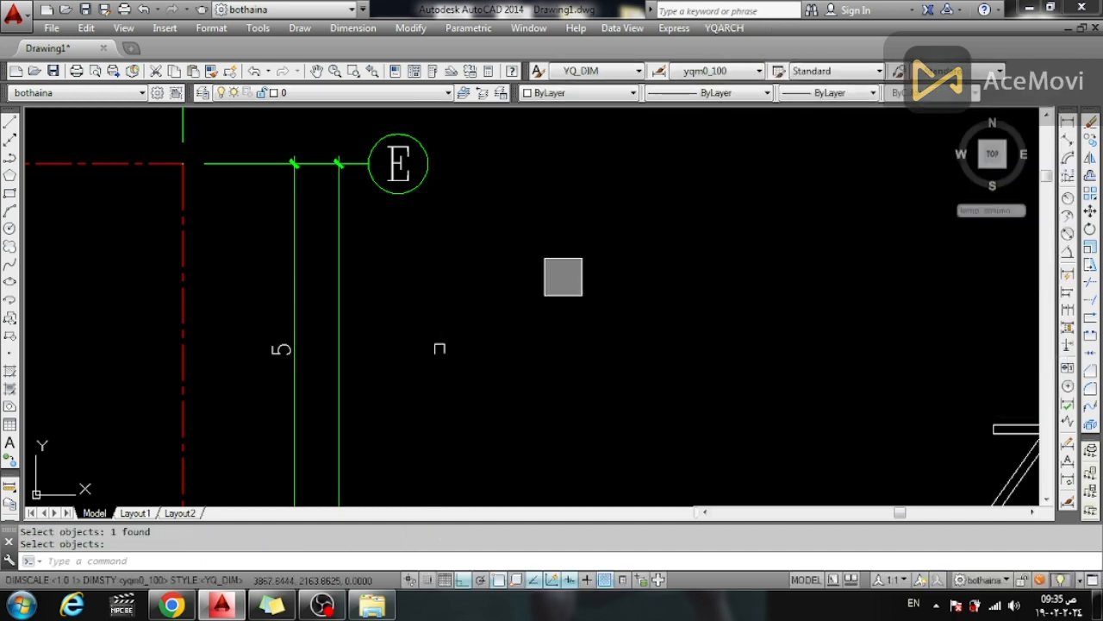
Step: Erase the fill of the converted square column and fill it again with Fill in Columns
click(563, 276)
key(Delete)
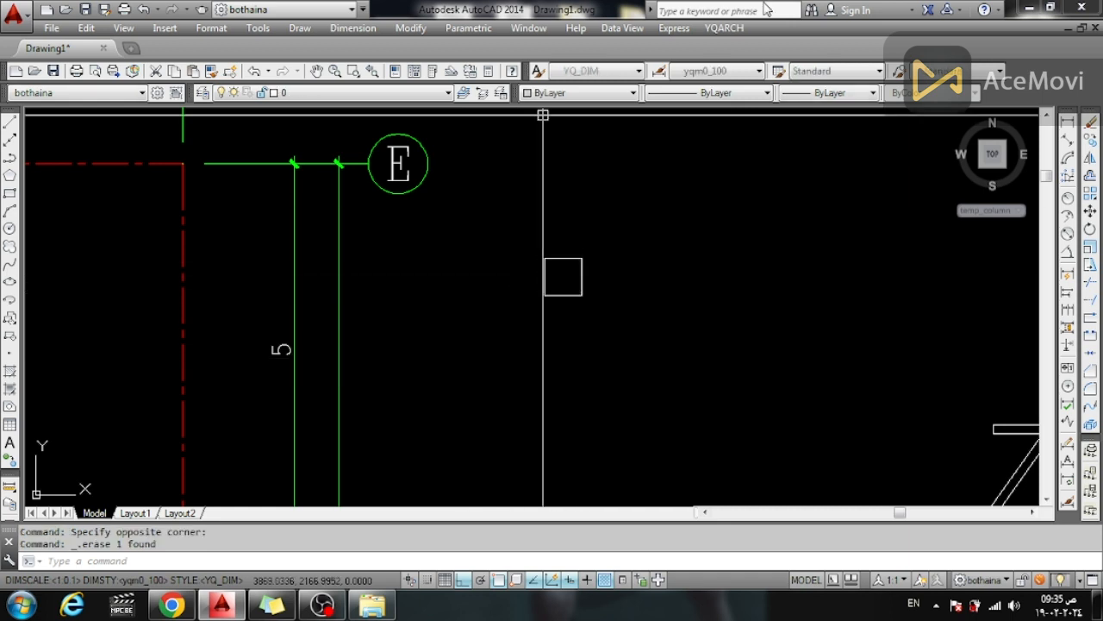
click(724, 28)
mouse_move(850, 78)
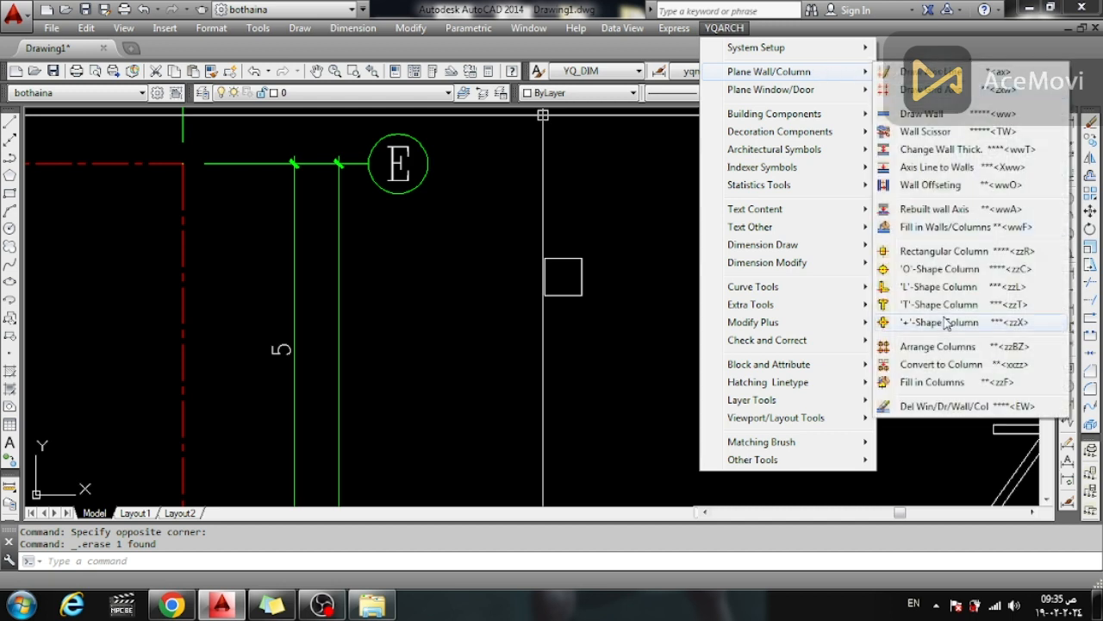
click(934, 384)
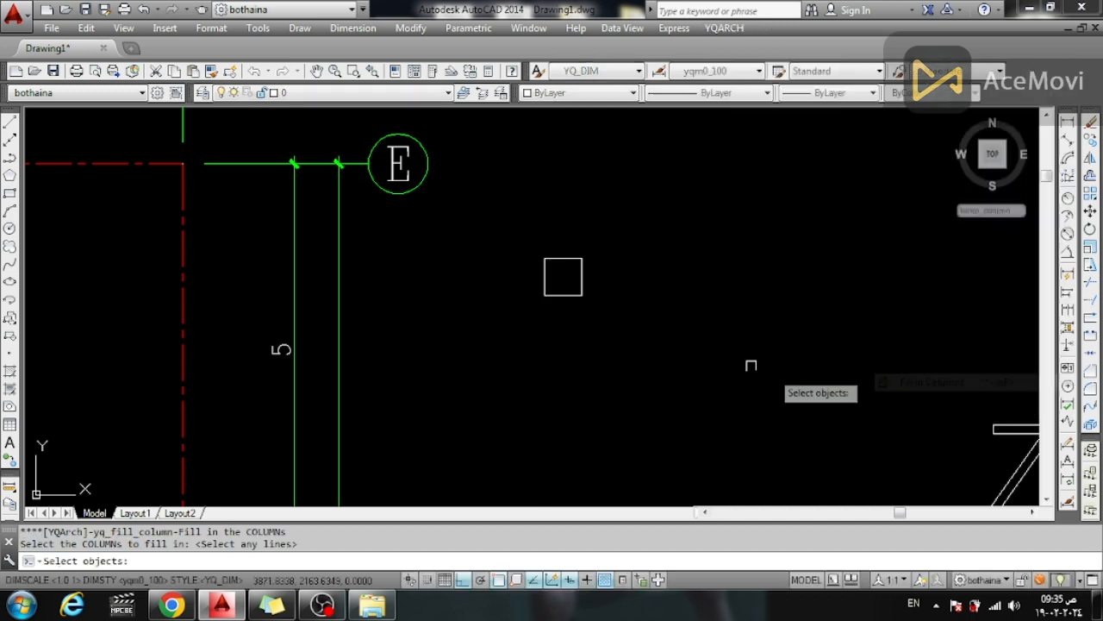
click(563, 275)
key(Return)
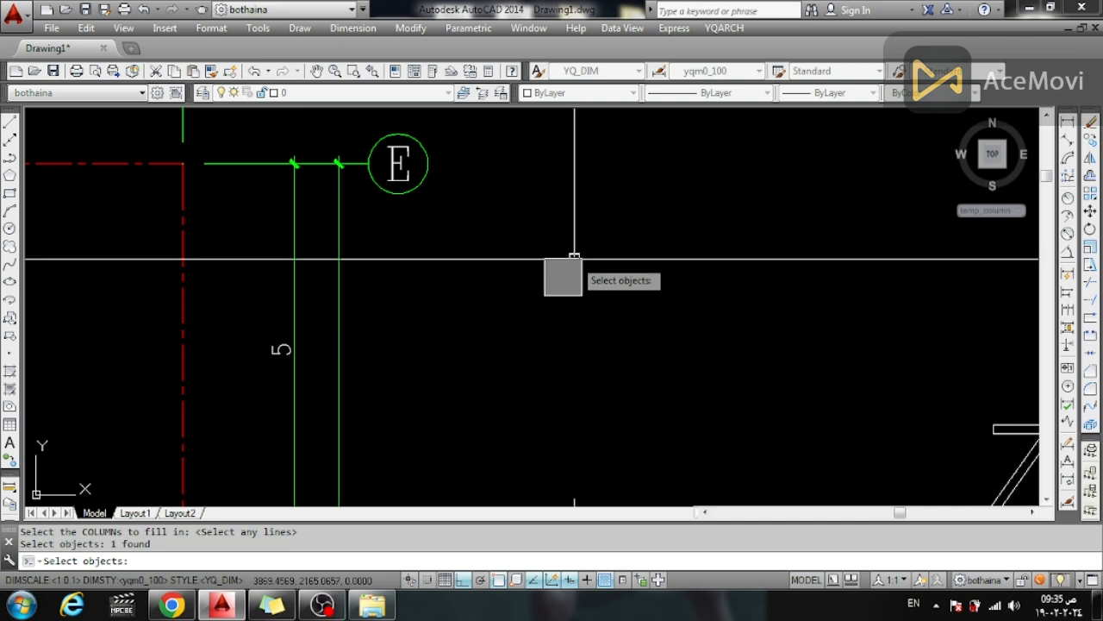
Step: Erase the filled square column beside the axis grid with Del Win/Dr/Wall/Col
click(724, 28)
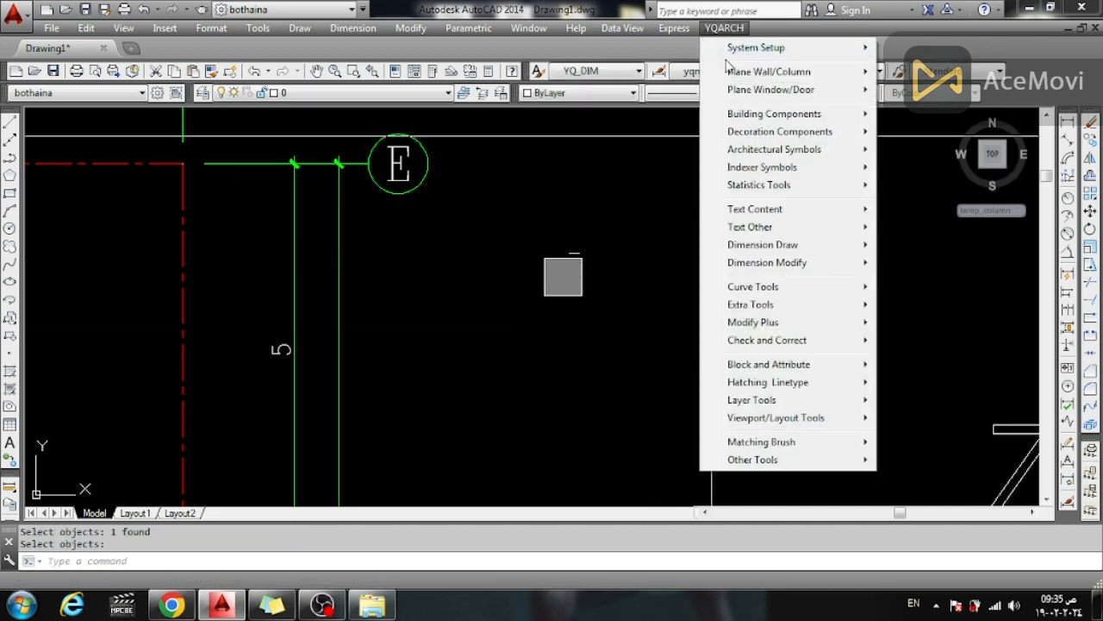
mouse_move(855, 76)
click(919, 412)
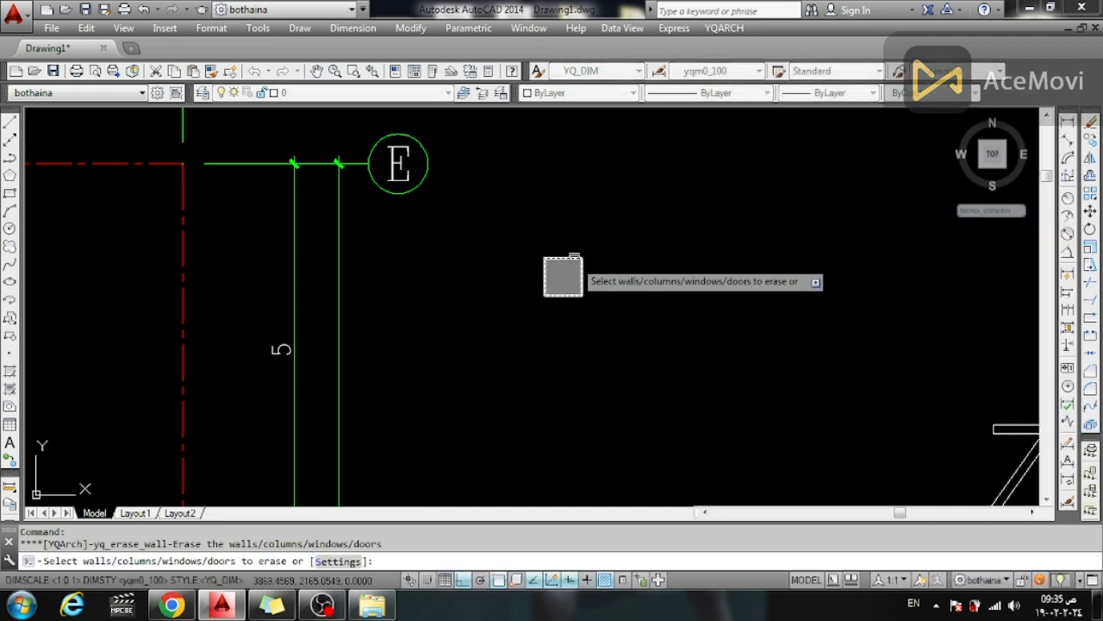
click(574, 257)
key(Return)
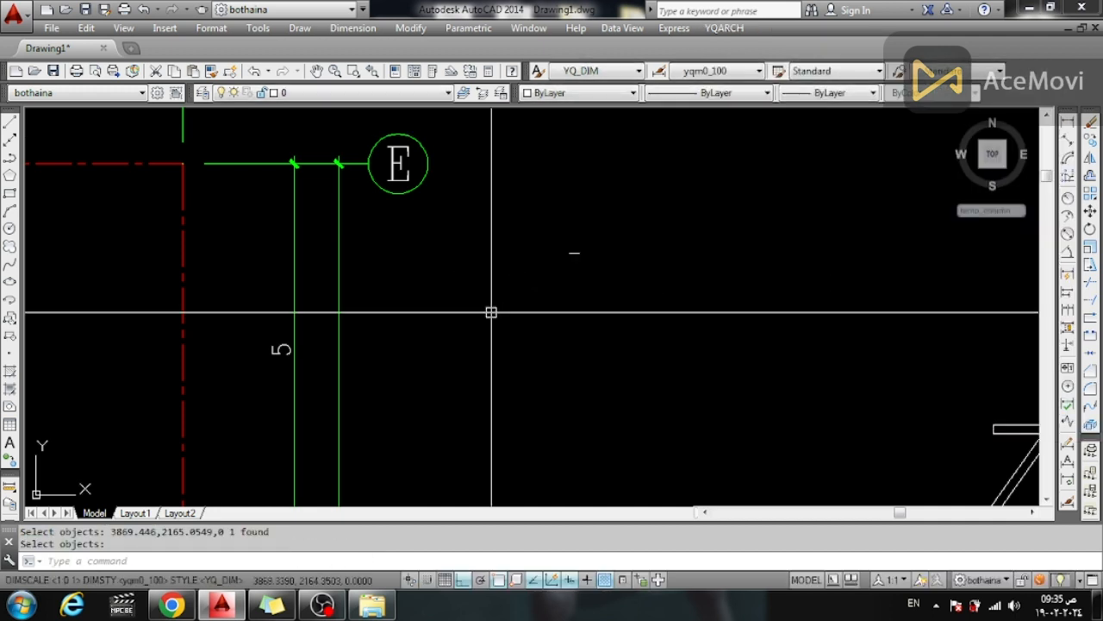